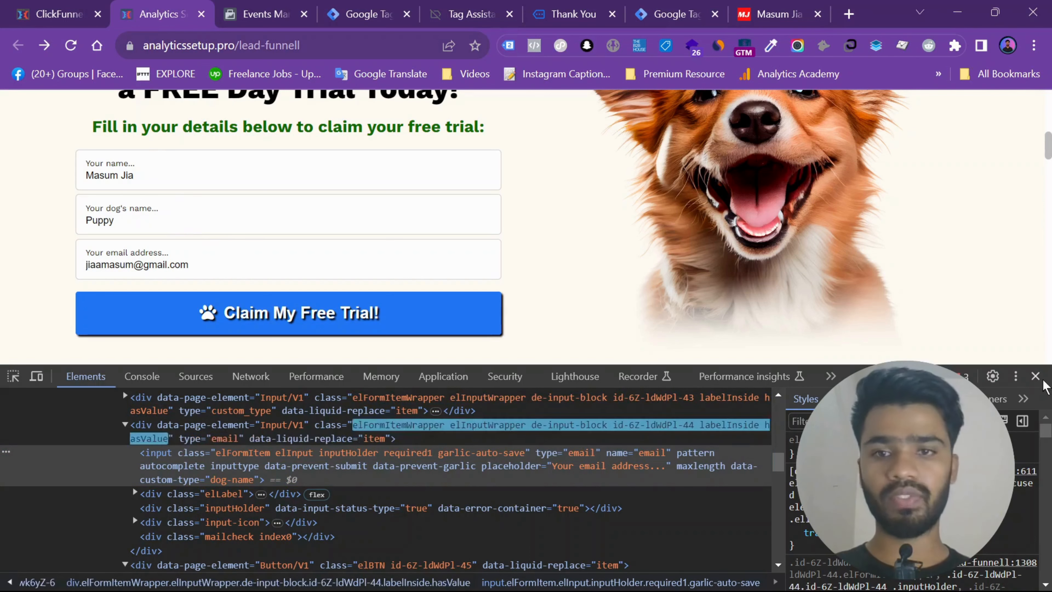
# - Close the page inspector and review the user_data email, phone, name and address parameter keys in the text notes
pyautogui.click(1035, 376)
pyautogui.scroll(2, 566, 296)
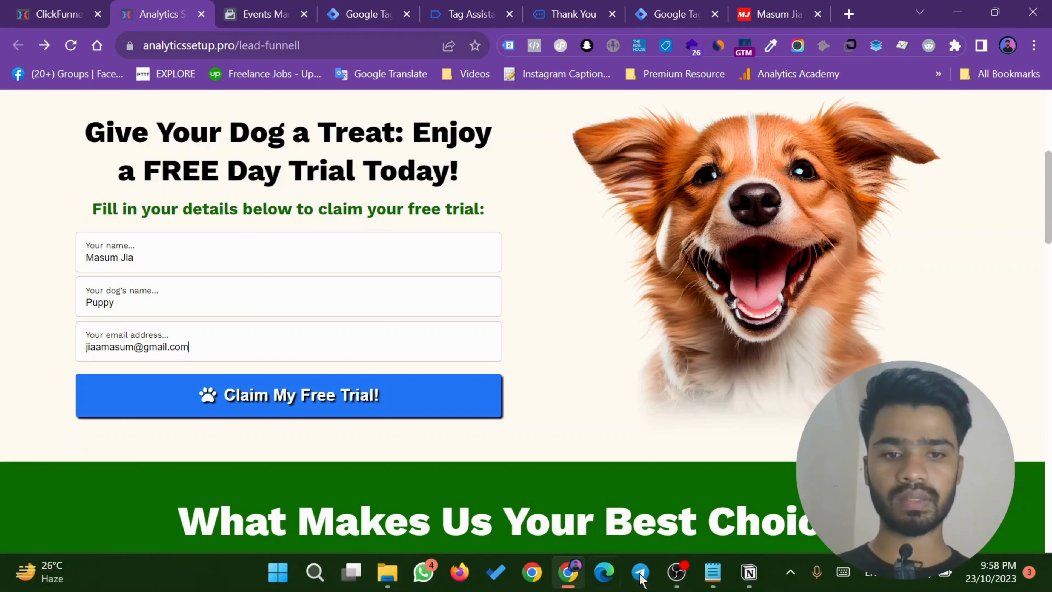
pyautogui.click(712, 572)
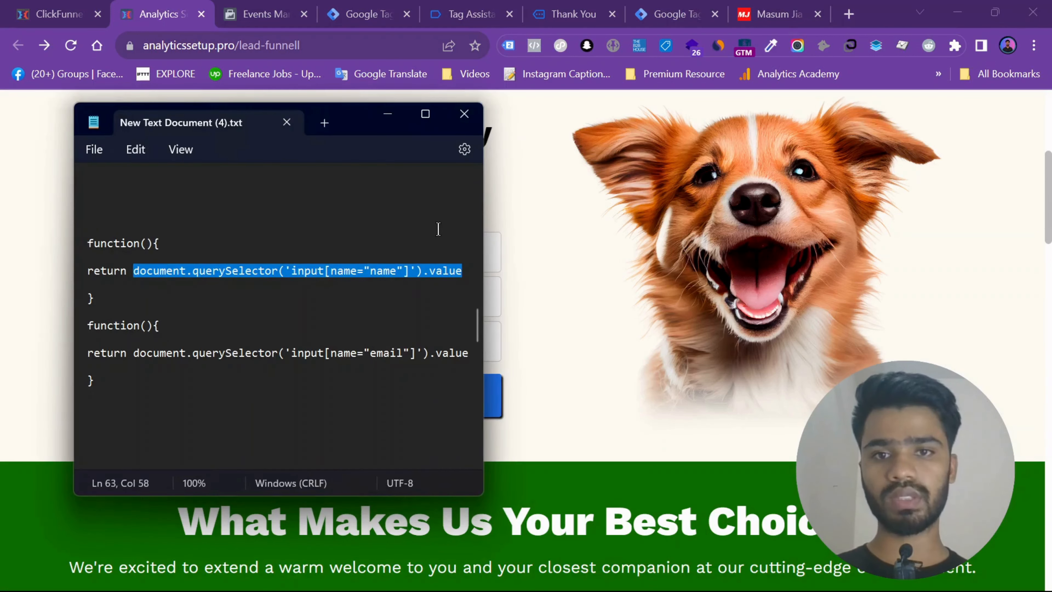
pyautogui.click(437, 229)
pyautogui.moveTo(476, 325); pyautogui.dragTo(484, 574)
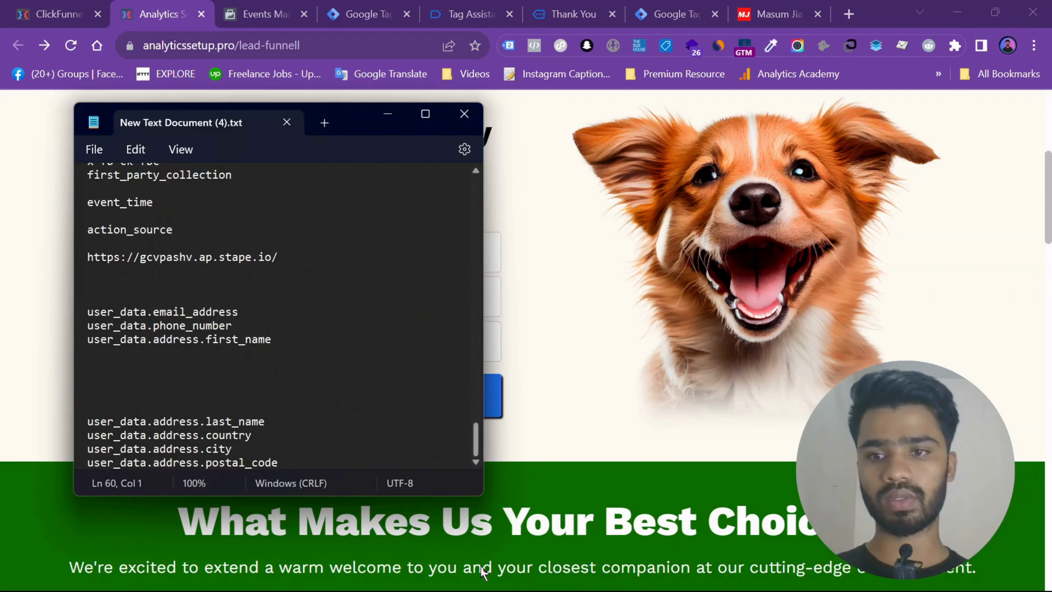
pyautogui.doubleClick(213, 312)
pyautogui.doubleClick(216, 325)
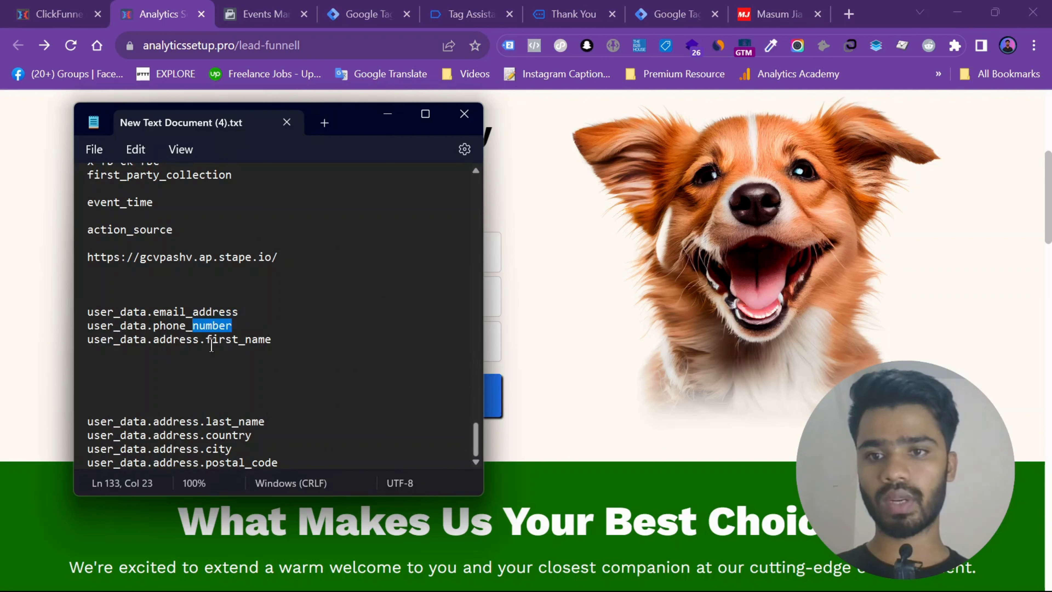
pyautogui.doubleClick(223, 339)
pyautogui.click(242, 410)
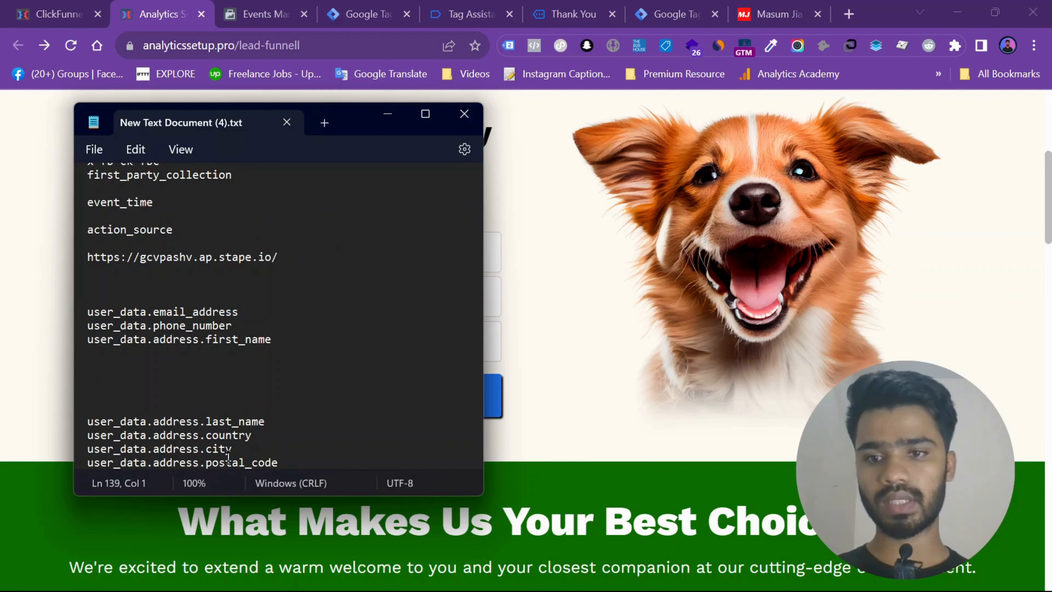
pyautogui.moveTo(319, 457); pyautogui.dragTo(82, 310)
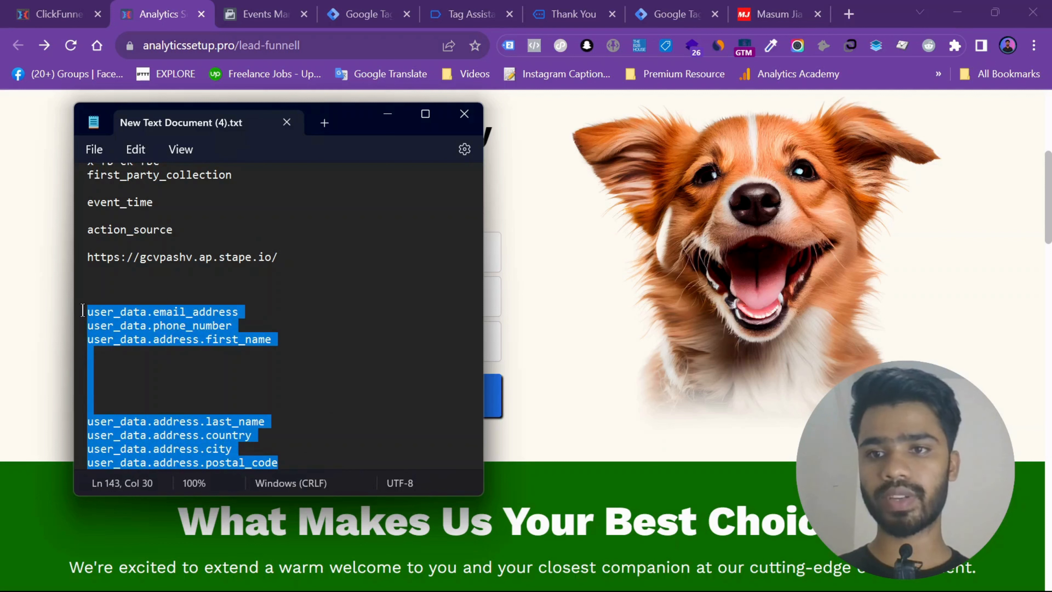
pyautogui.click(114, 306)
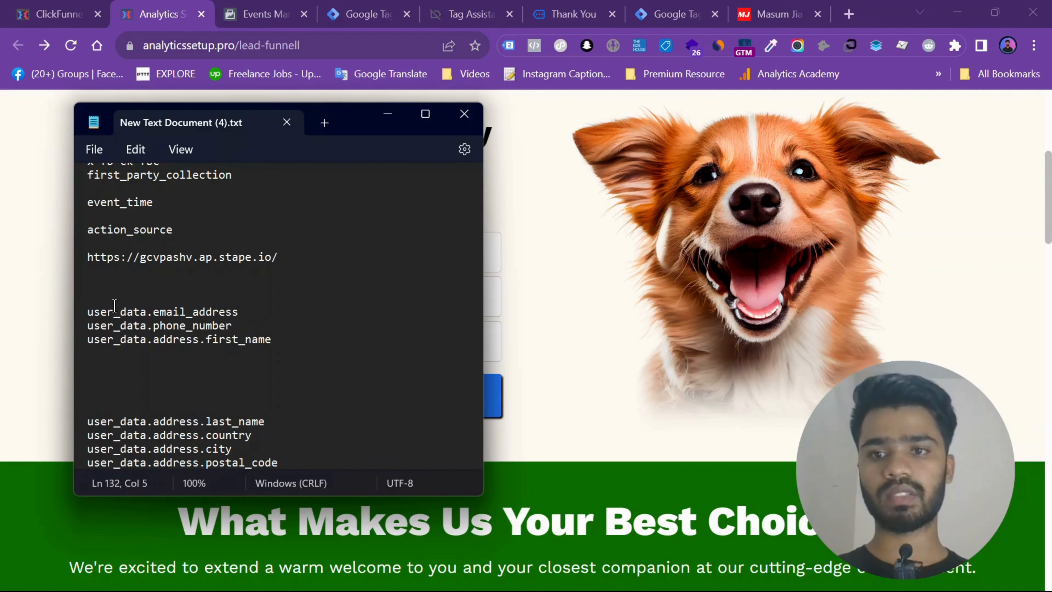
pyautogui.doubleClick(168, 311)
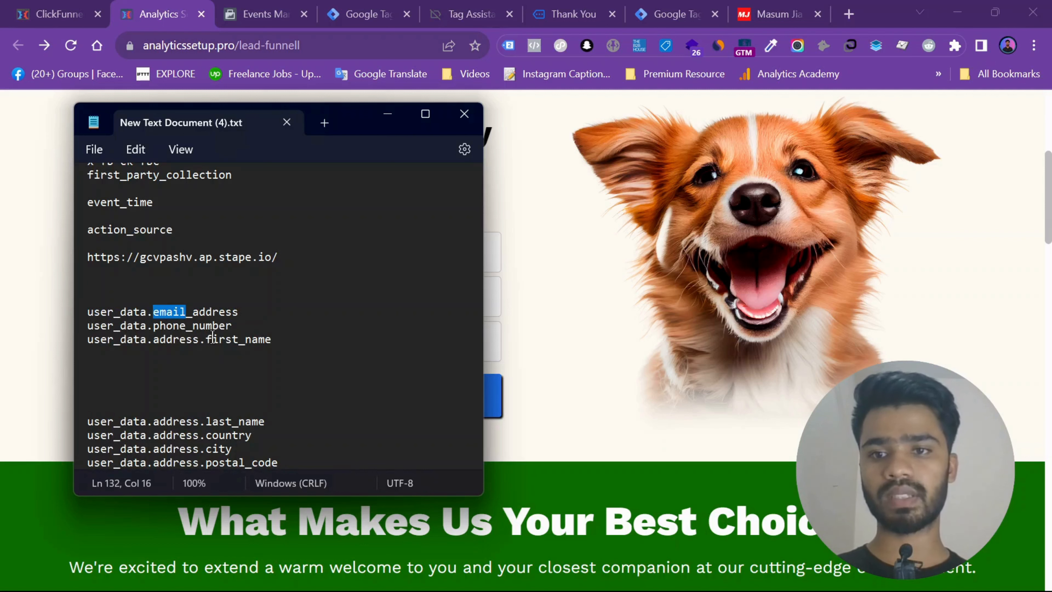
pyautogui.doubleClick(220, 339)
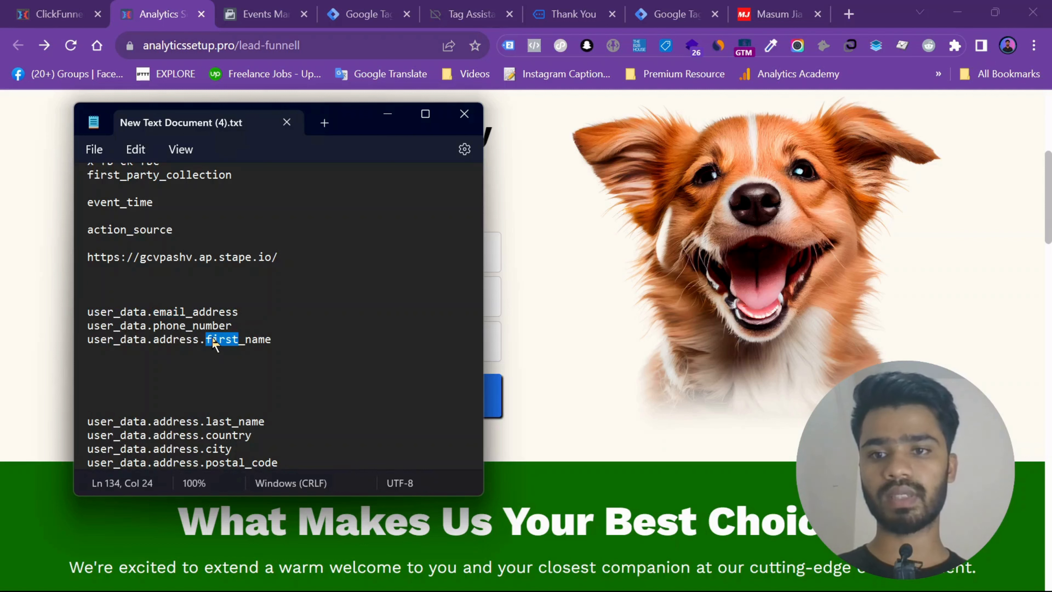
pyautogui.click(387, 114)
# - Open the lead page's developer console and run document.querySelector('input[name="name"]').value, copied from the text notes
pyautogui.rightClick(257, 261)
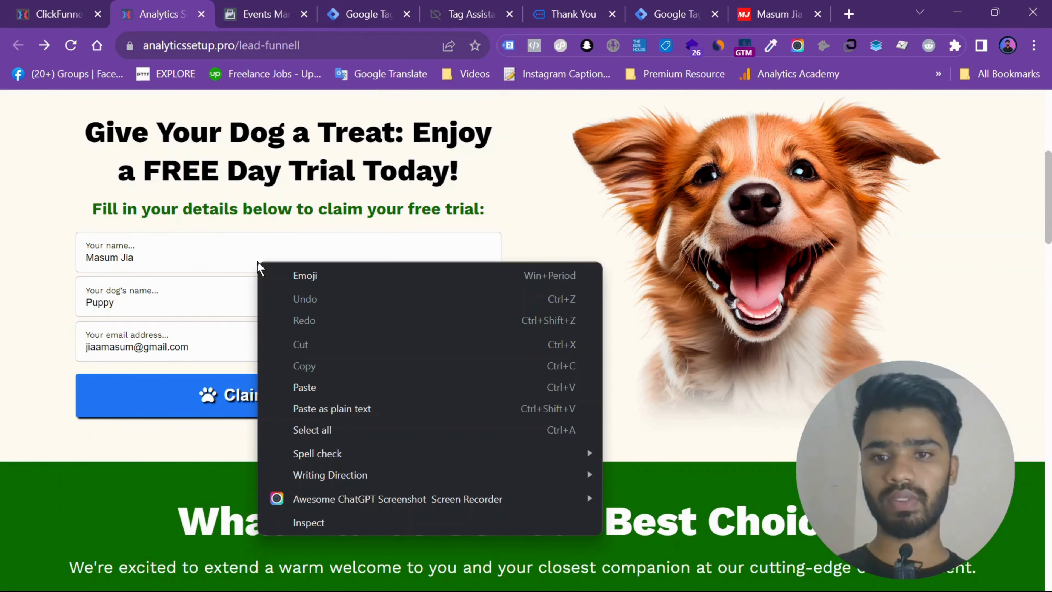
pyautogui.click(338, 520)
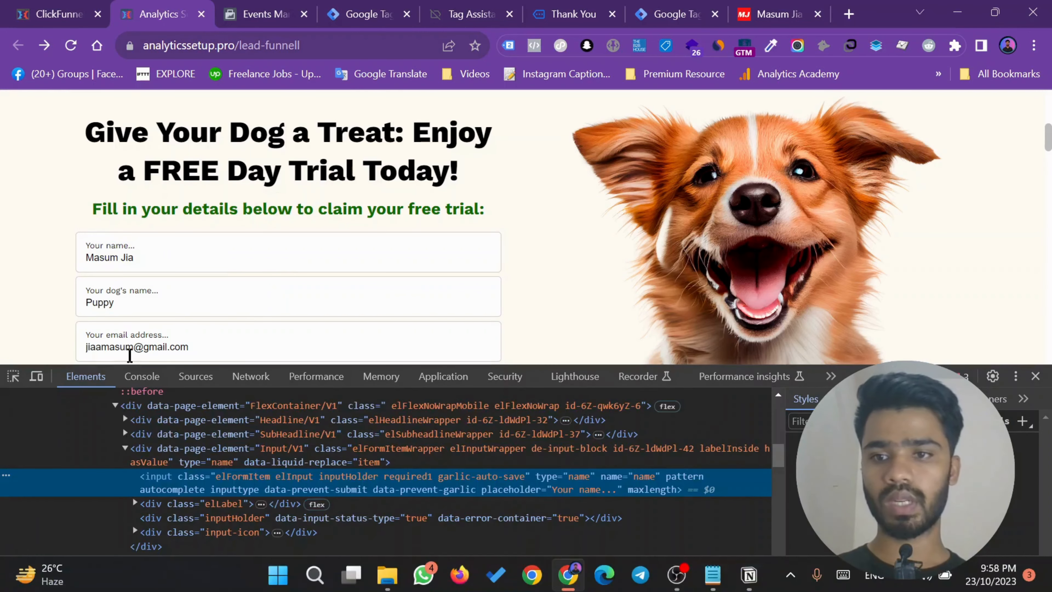
pyautogui.click(142, 376)
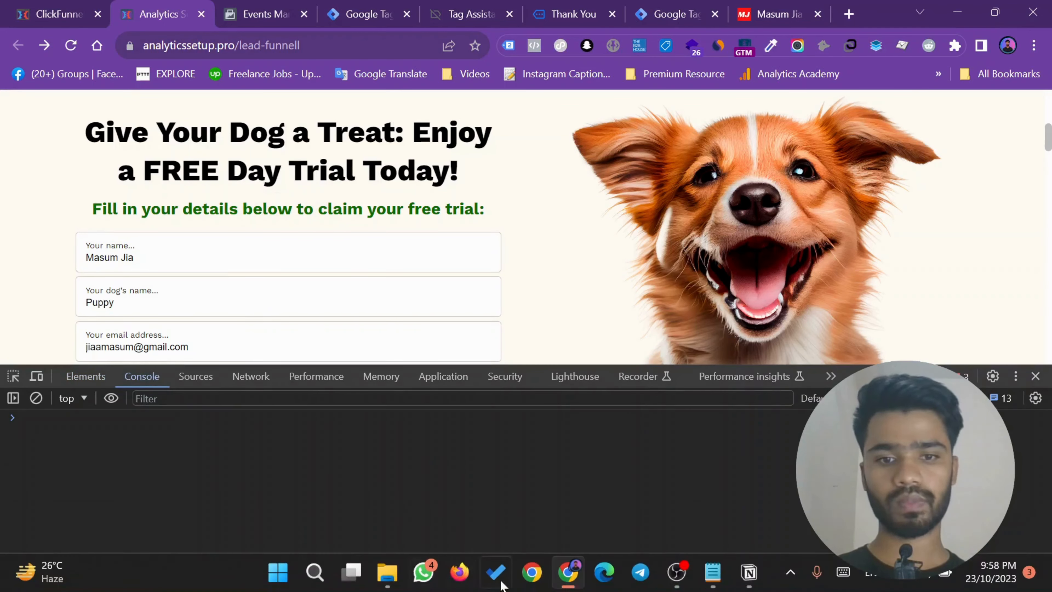
pyautogui.click(712, 571)
pyautogui.scroll(20, 333, 278)
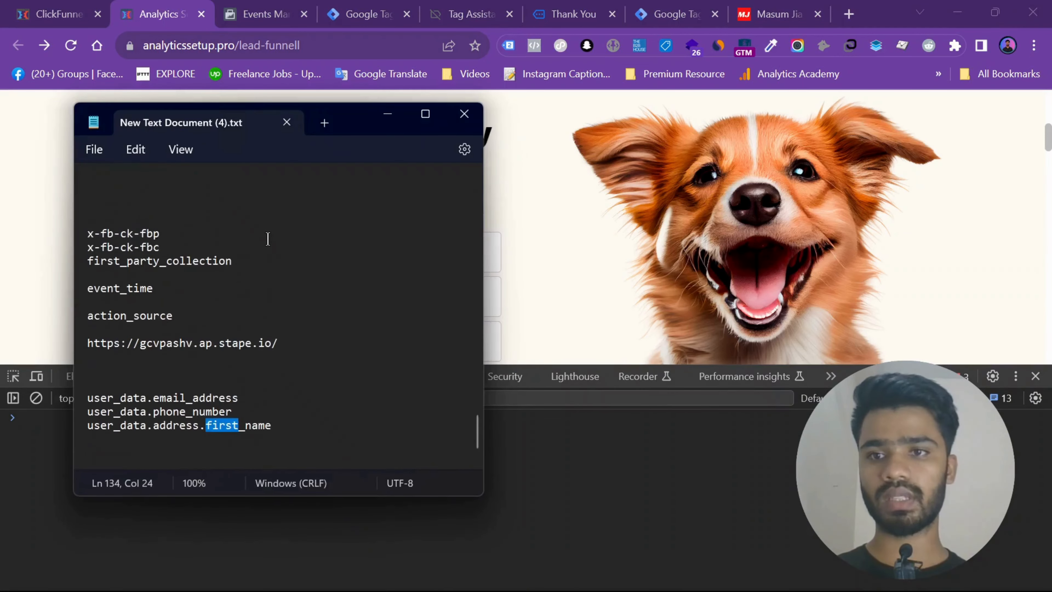
pyautogui.scroll(-2, 268, 239)
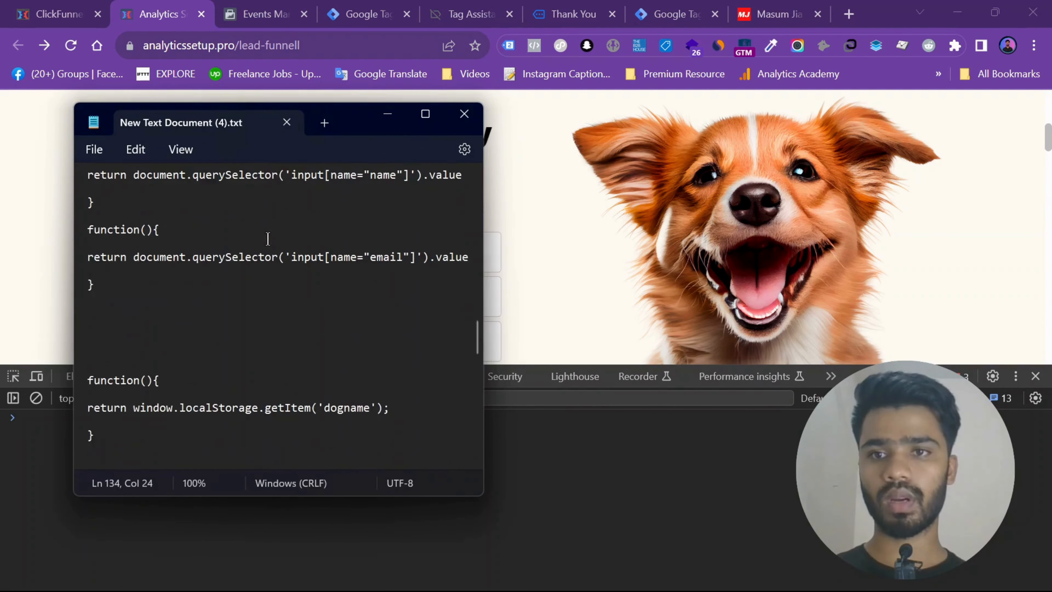
pyautogui.scroll(1, 268, 239)
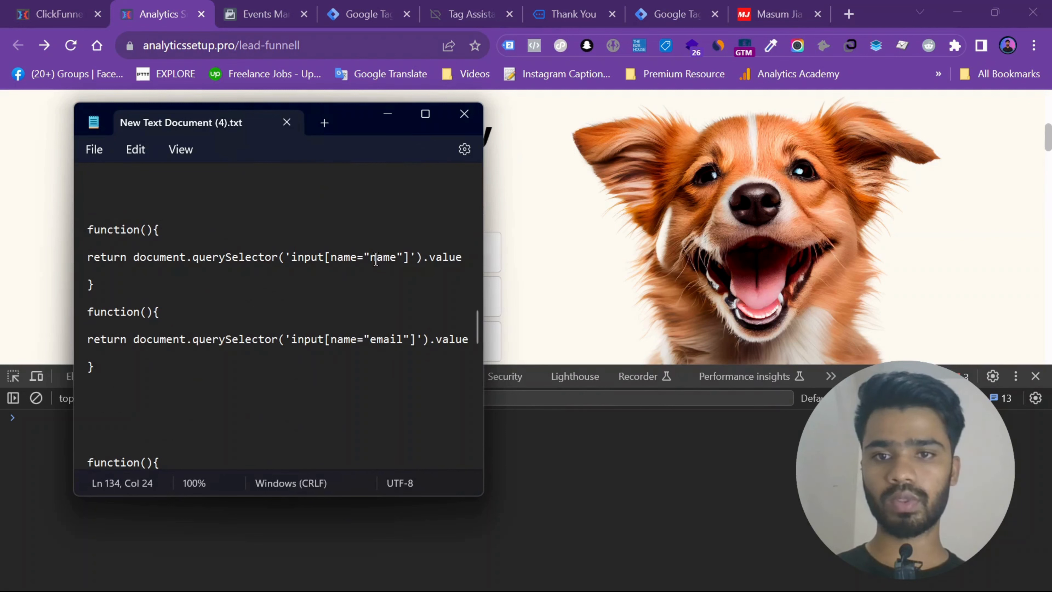
pyautogui.moveTo(134, 257); pyautogui.dragTo(501, 259)
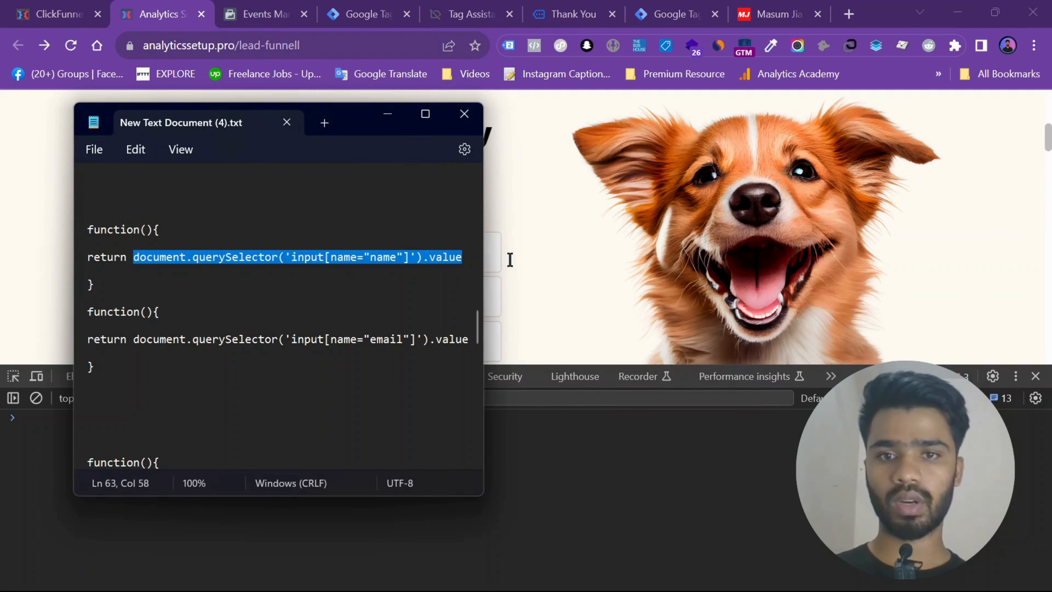
pyautogui.hotkey('ctrl', 'c')
pyautogui.click(509, 446)
pyautogui.hotkey('ctrl', 'v')
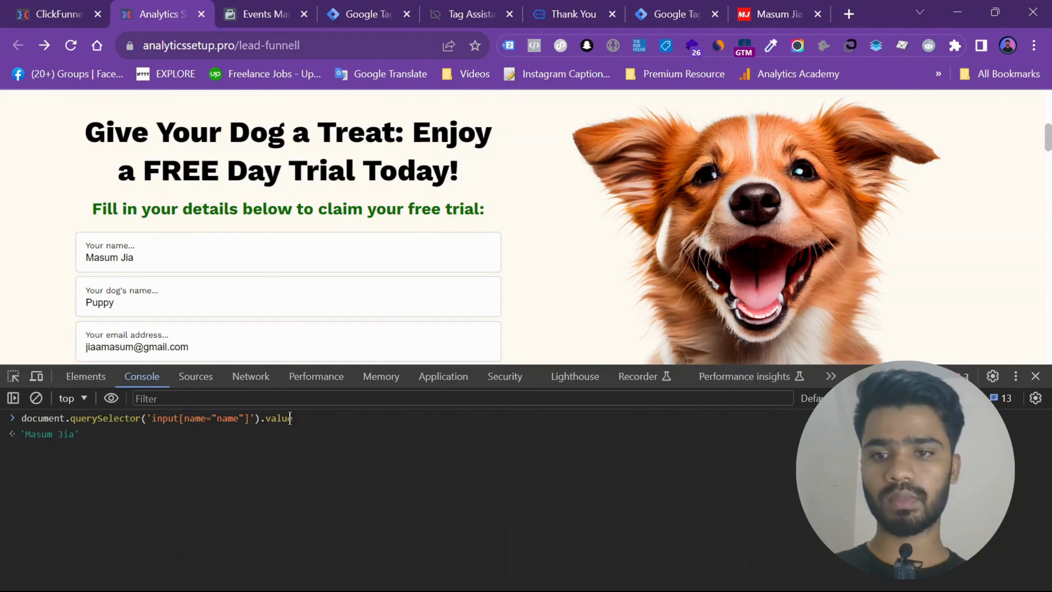
pyautogui.press('Return')
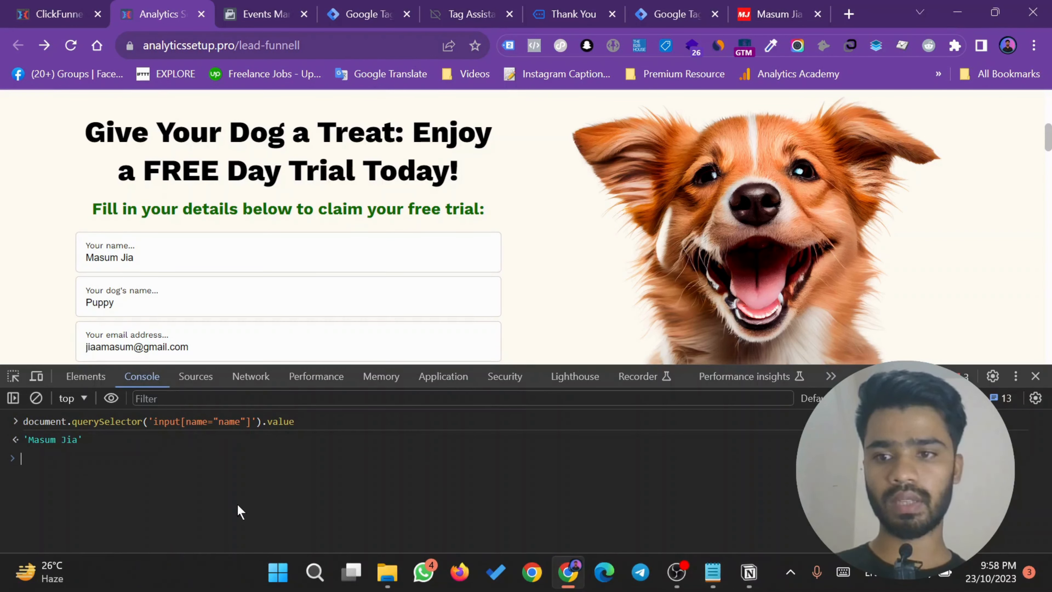
# - Run the same console query for the email field: document.querySelector('input[name="email"]').value
pyautogui.press('Up')
pyautogui.doubleClick(226, 458)
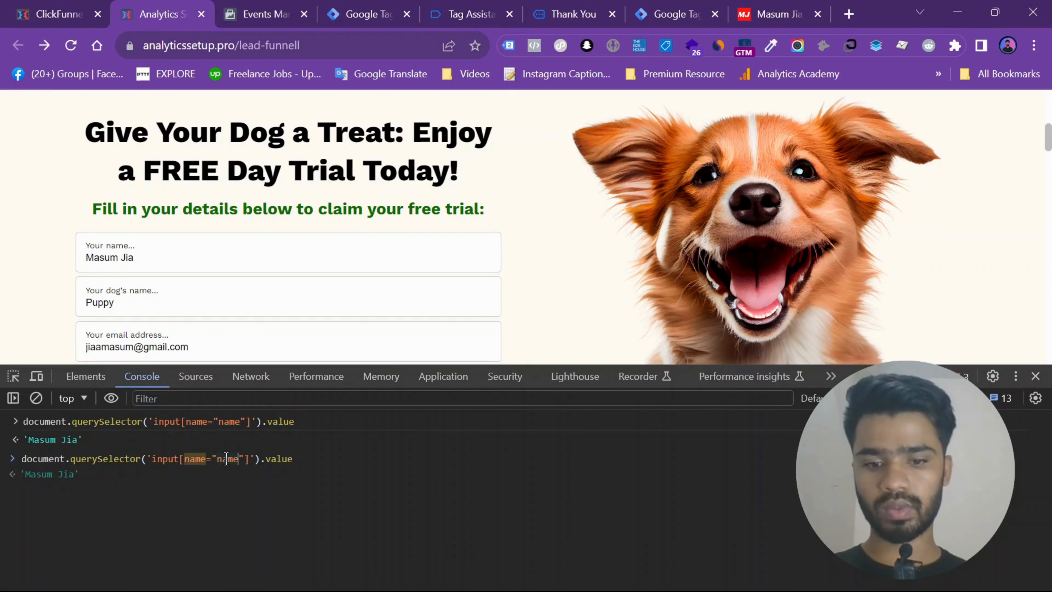
pyautogui.press('BackSpace')
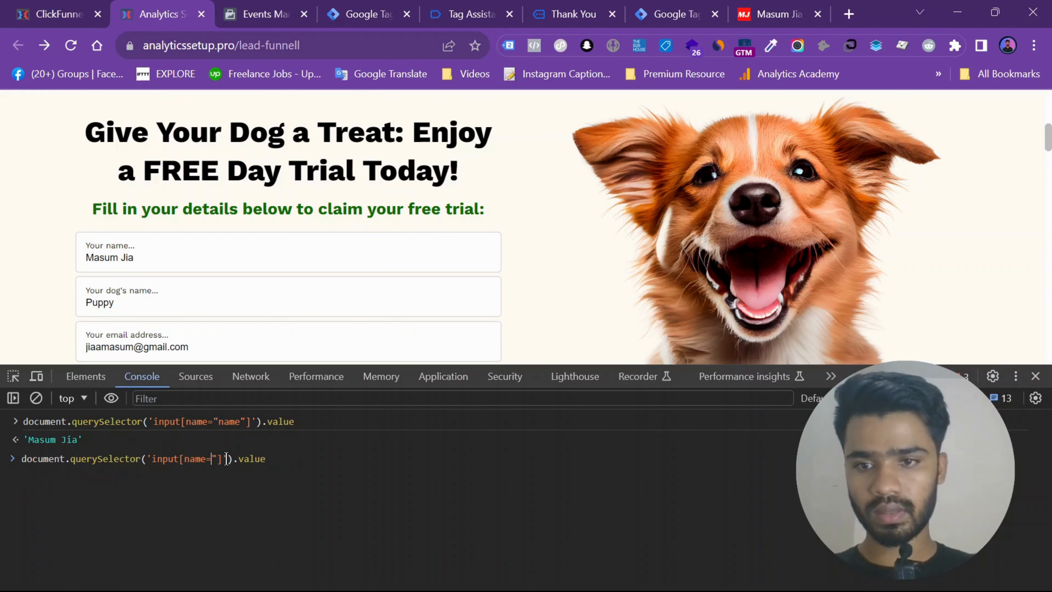
pyautogui.write('email')
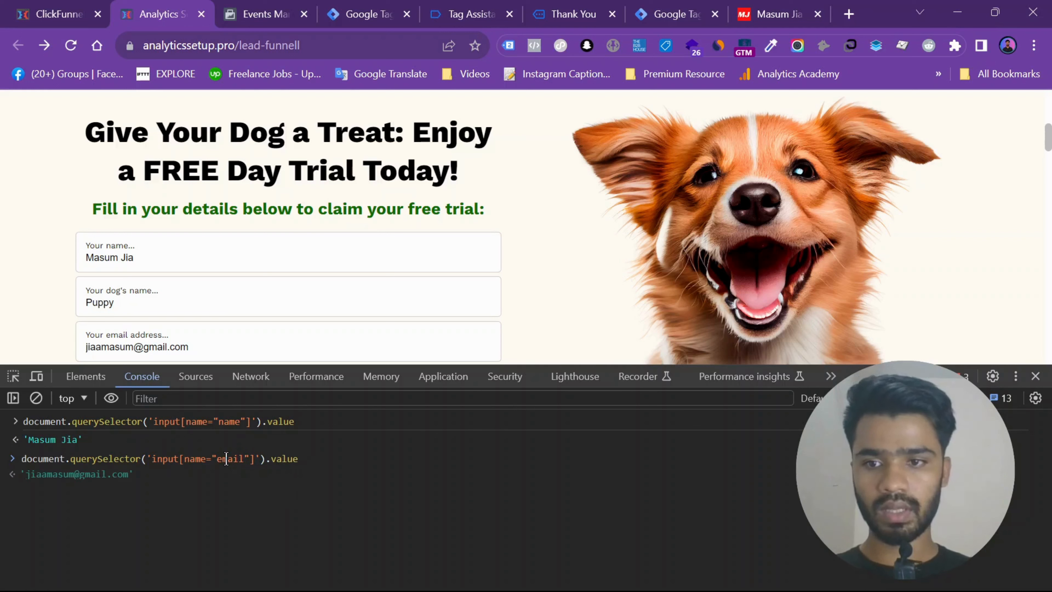
pyautogui.press('Return')
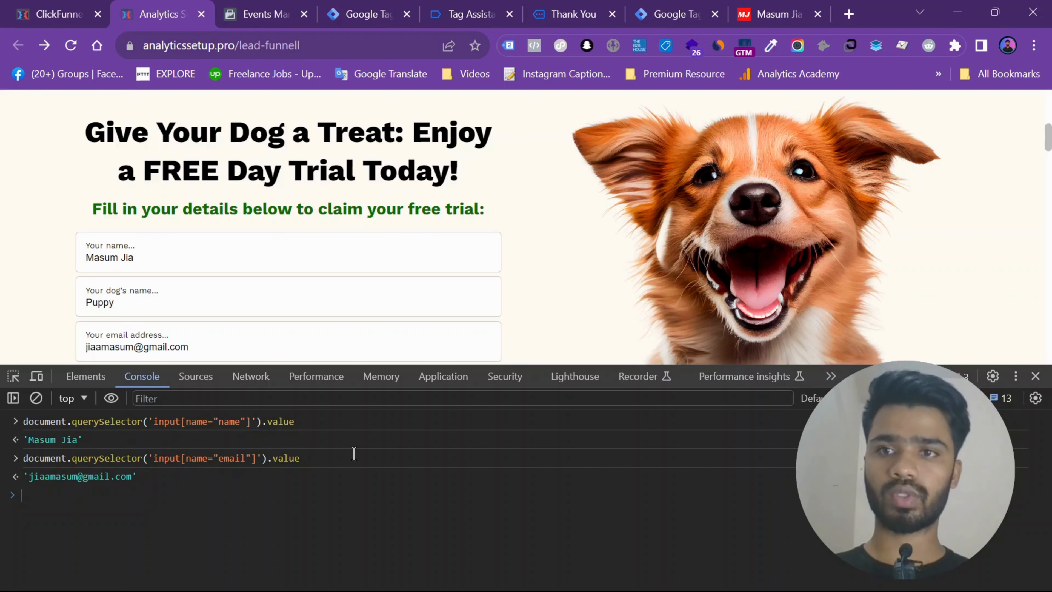
# - Switch to Google Tag Manager and open the variables of the Analytics Setup Pro - Web container
pyautogui.click(360, 14)
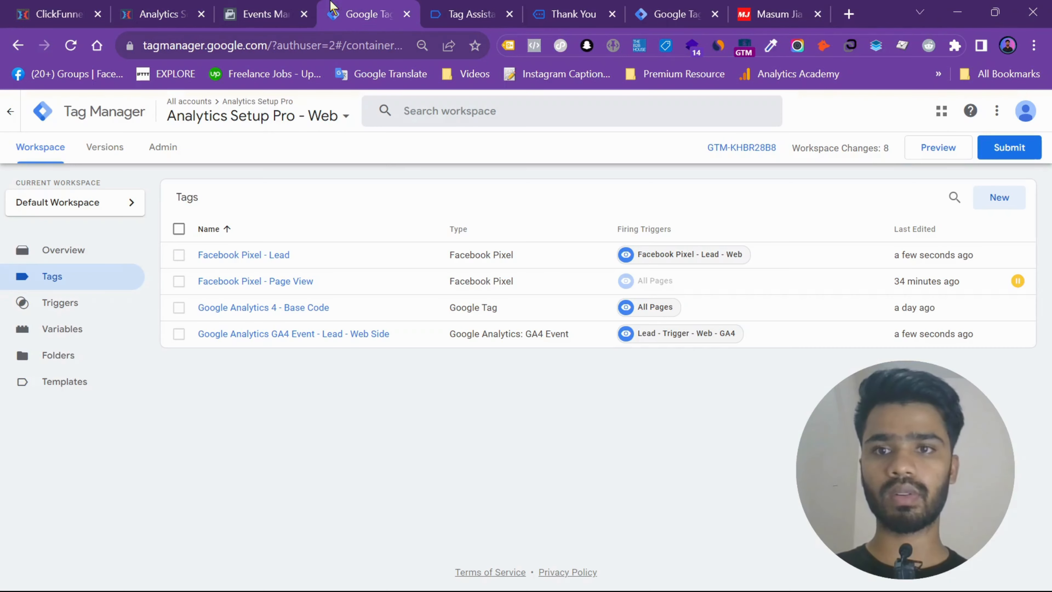
pyautogui.click(74, 330)
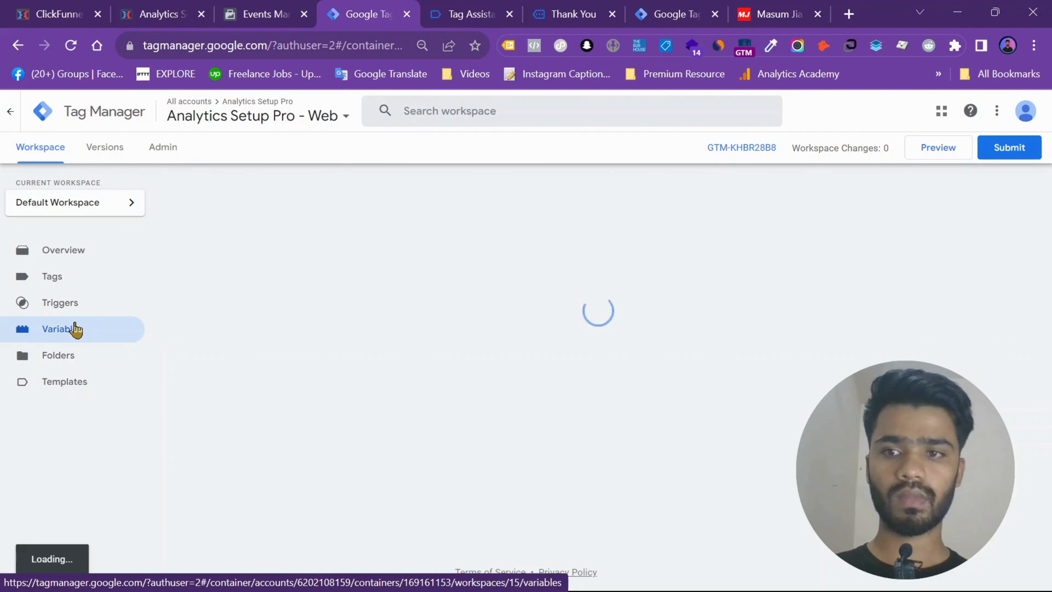
pyautogui.scroll(-5, 1050, 286)
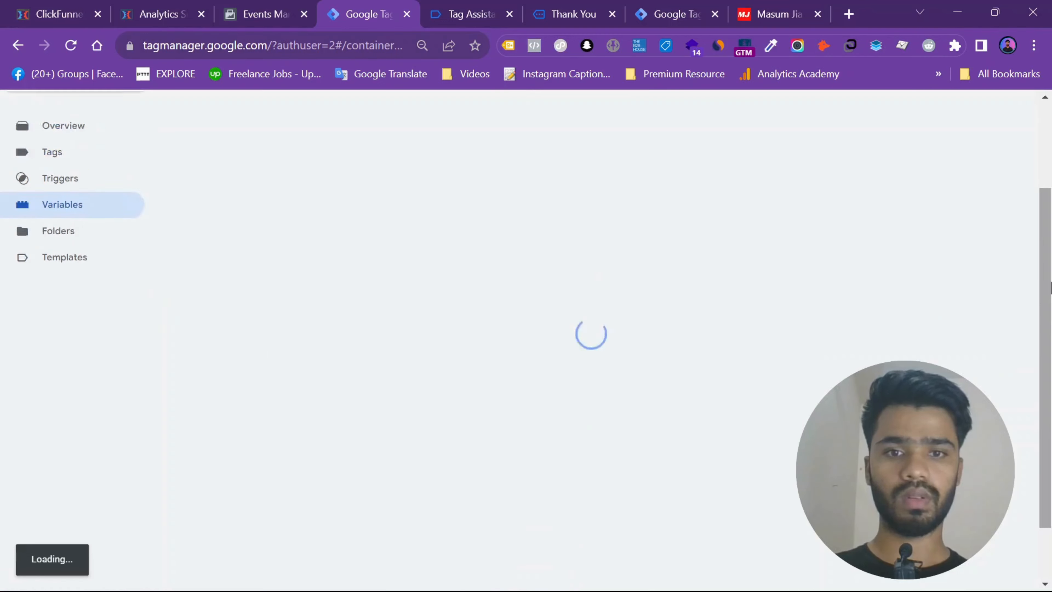
pyautogui.scroll(5, 1023, 306)
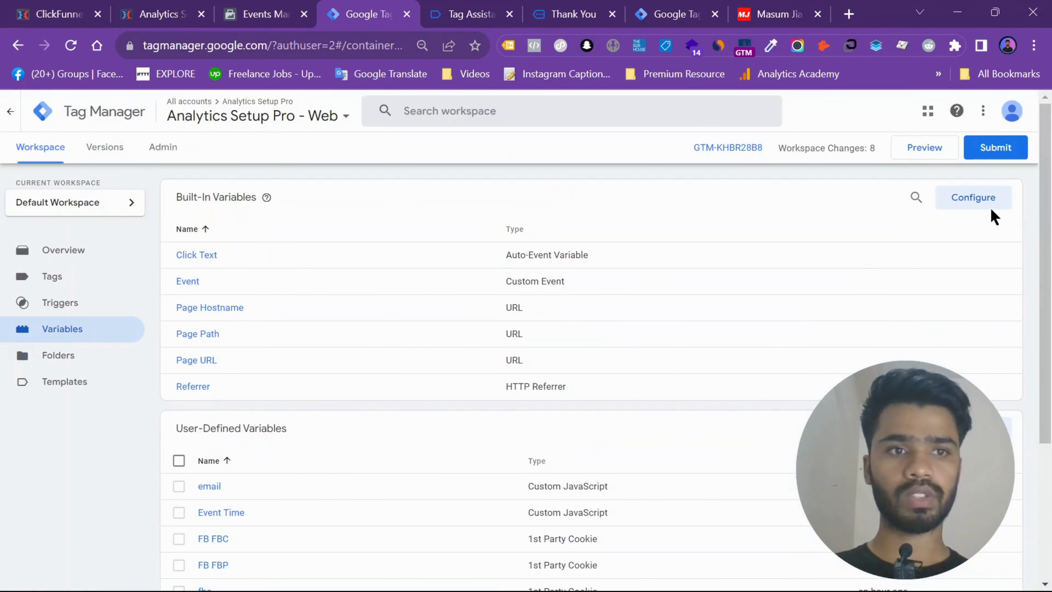
# - Enable the built-in variables Click URL, Click Target, Click ID, Click Classes and Click Element
pyautogui.click(977, 198)
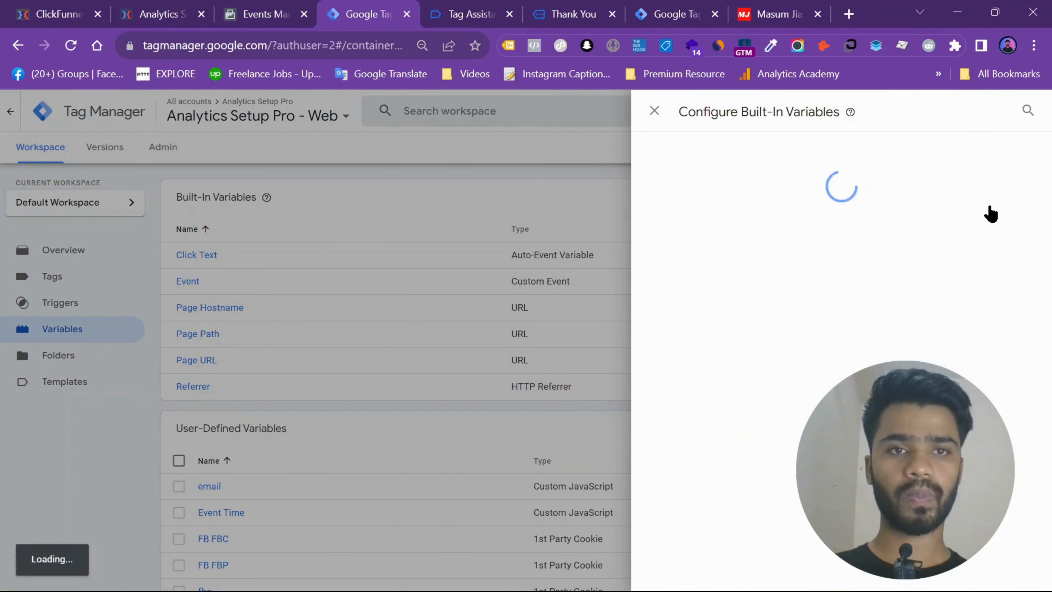
pyautogui.scroll(-13, 655, 329)
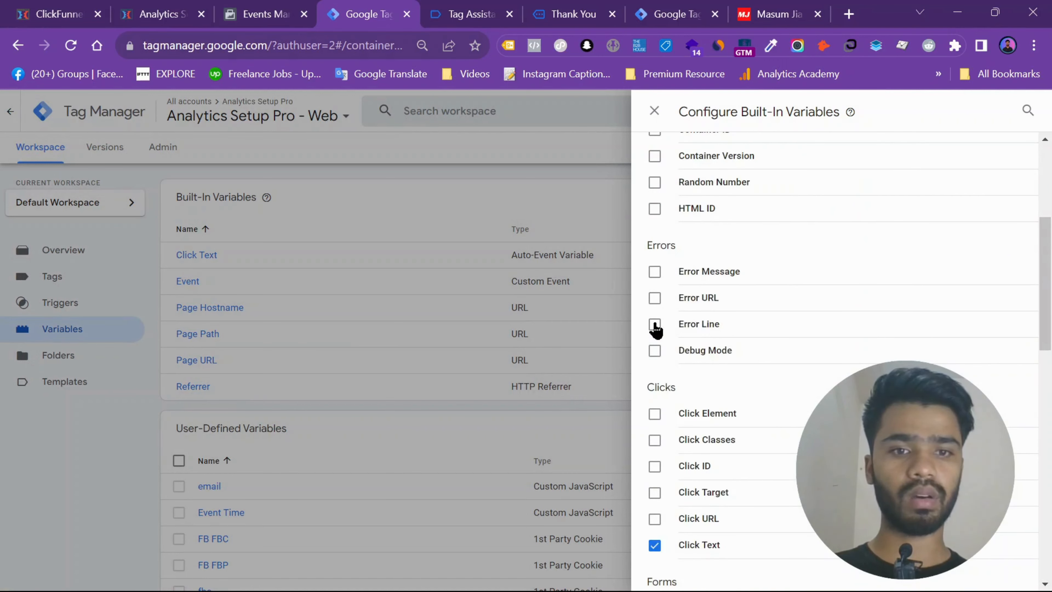
pyautogui.scroll(2, 681, 160)
pyautogui.click(655, 190)
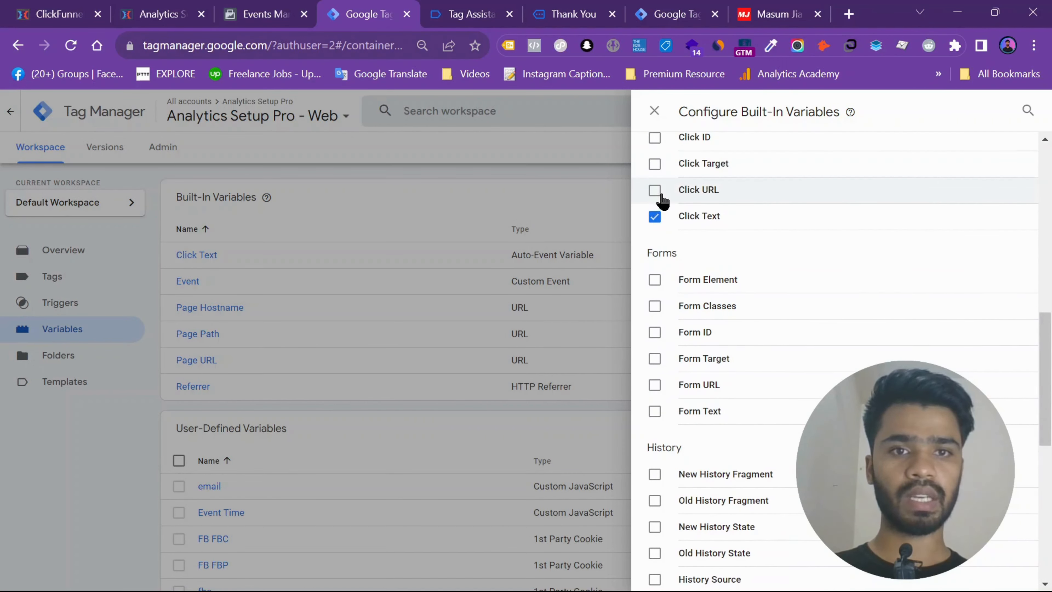
pyautogui.click(655, 163)
pyautogui.scroll(2, 659, 187)
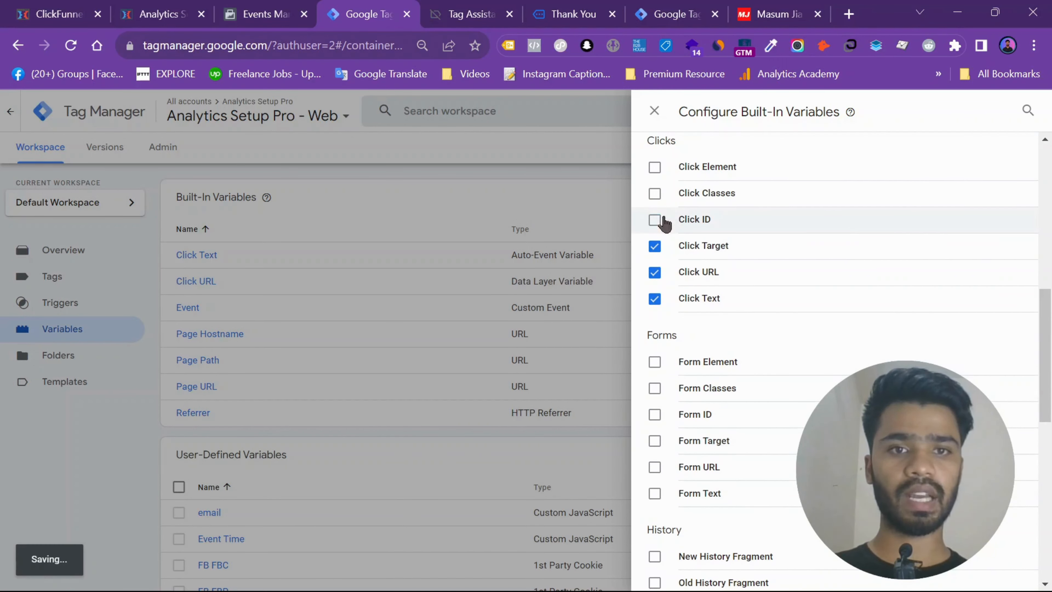
pyautogui.click(655, 219)
pyautogui.click(655, 193)
pyautogui.click(654, 167)
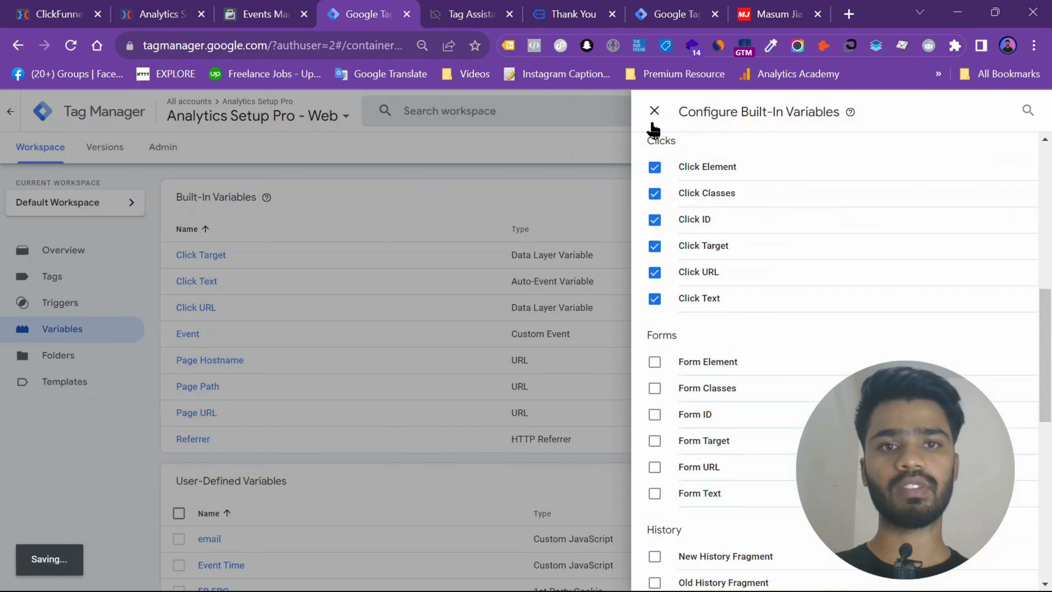
pyautogui.click(654, 111)
# - Create a new user-defined variable and choose Custom JavaScript as its type
pyautogui.scroll(-6, 953, 336)
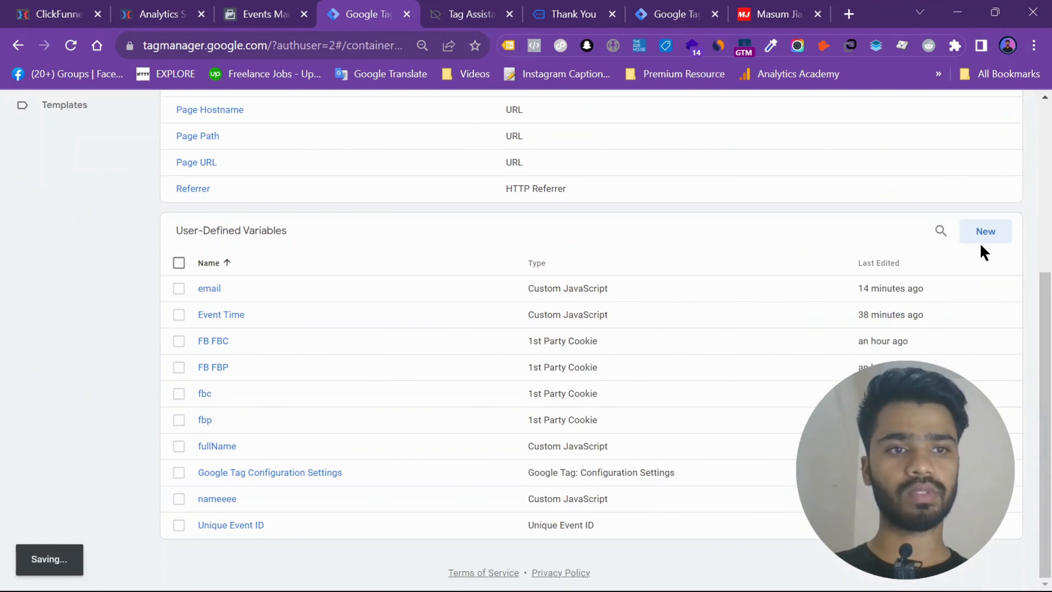
pyautogui.click(984, 232)
pyautogui.click(510, 271)
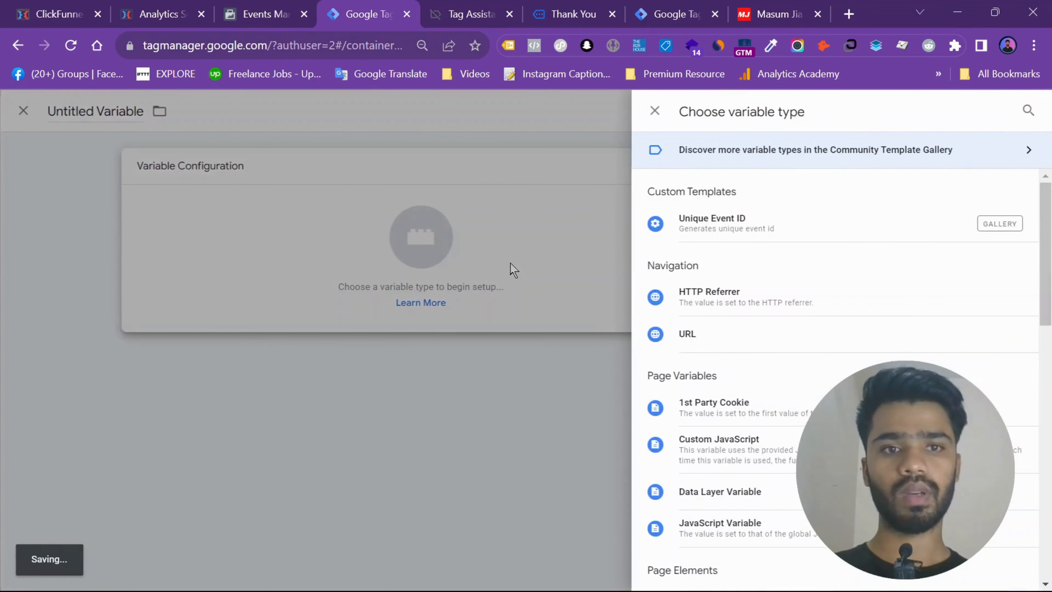
pyautogui.scroll(-4, 711, 332)
pyautogui.click(712, 305)
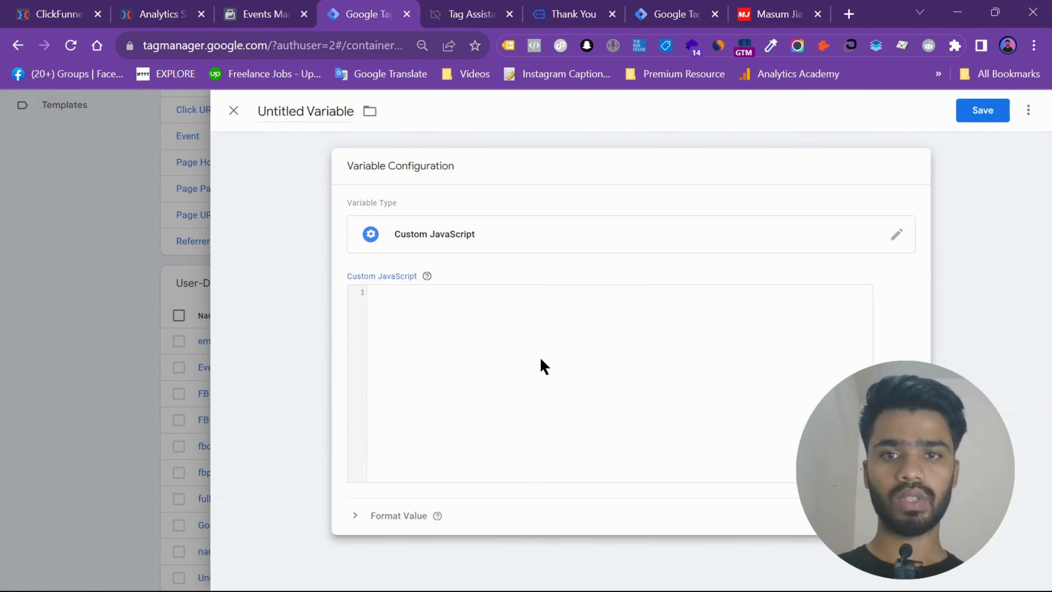
# - Copy the function returning document.querySelector('input[name="name"]').value from the text notes into the variable's Custom JavaScript code
pyautogui.click(712, 584)
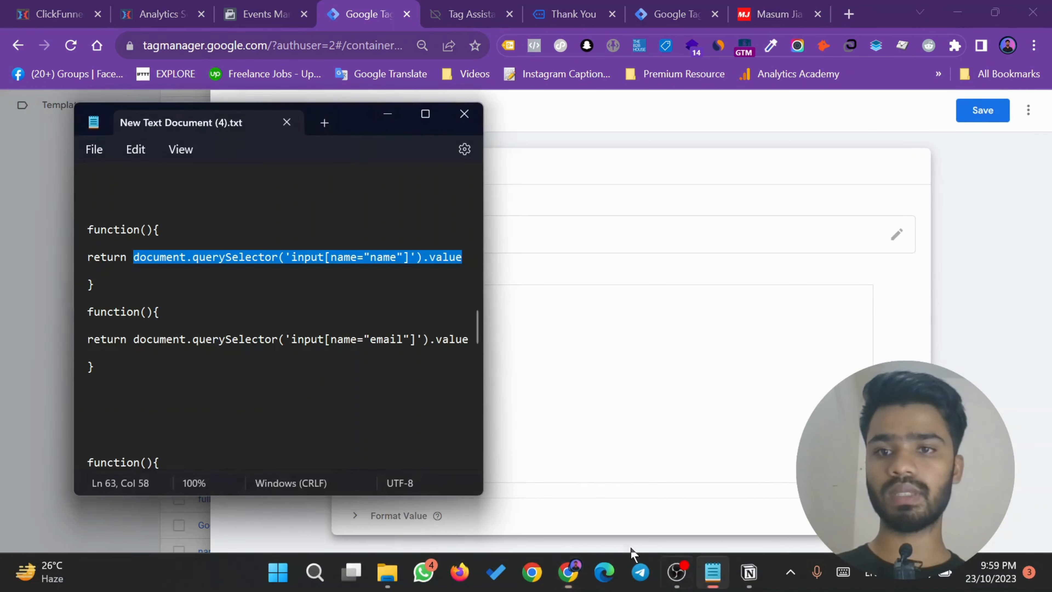
pyautogui.moveTo(96, 285); pyautogui.dragTo(71, 214)
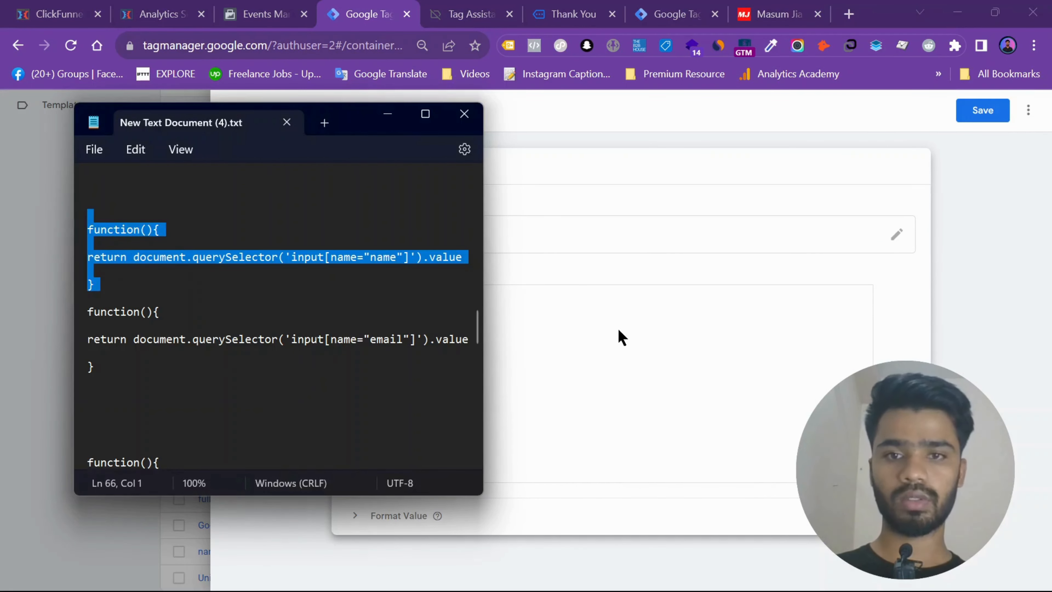
pyautogui.click(641, 334)
pyautogui.write('function(){  return document.querySelector(\'input[name="name"]\').value  }')
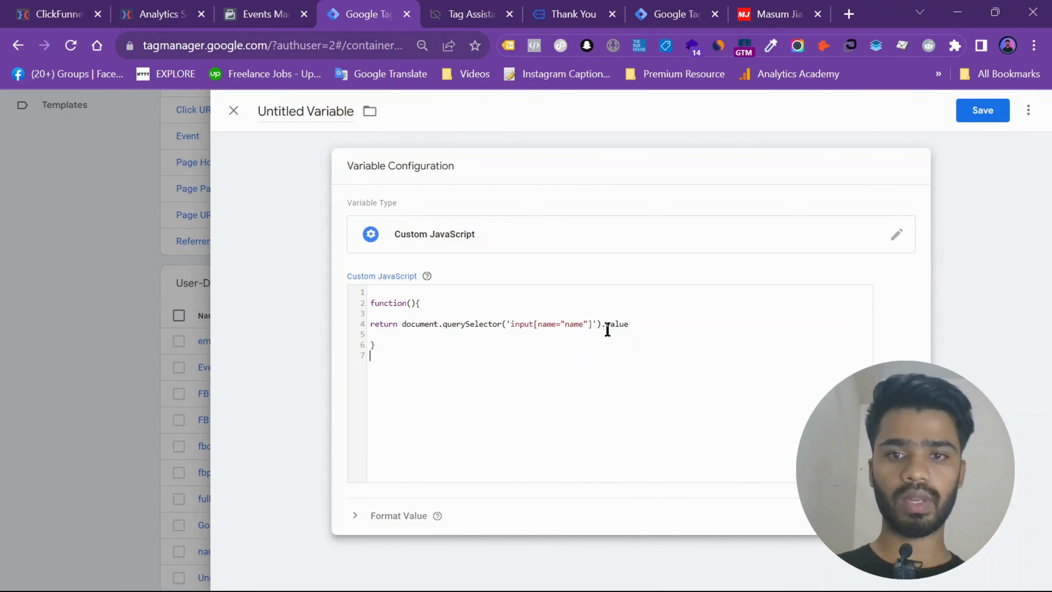
pyautogui.doubleClick(375, 302)
pyautogui.click(400, 324)
pyautogui.moveTo(388, 346); pyautogui.dragTo(371, 296)
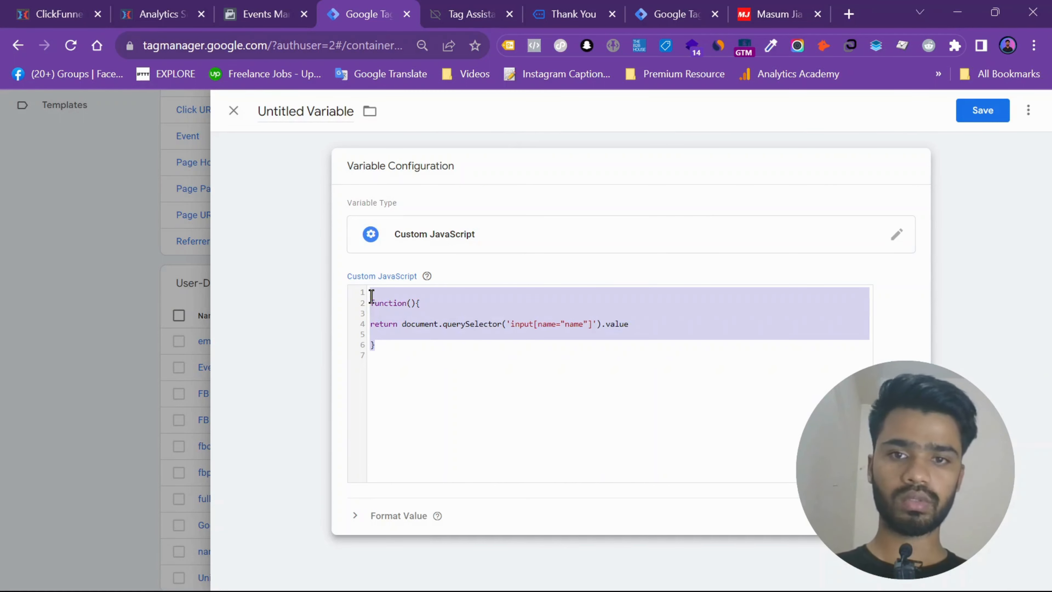
pyautogui.click(403, 306)
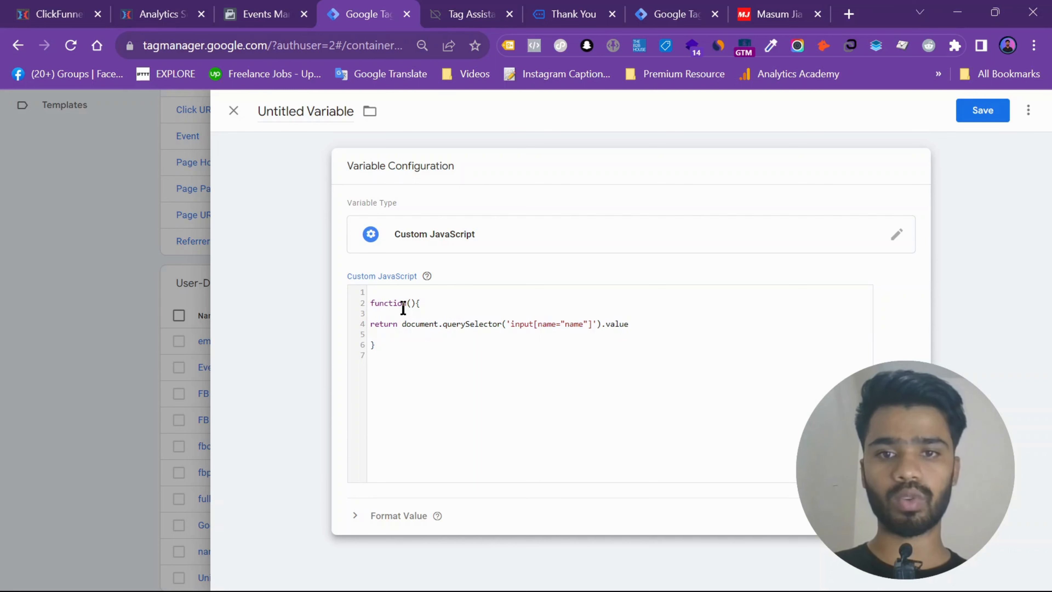
pyautogui.click(513, 324)
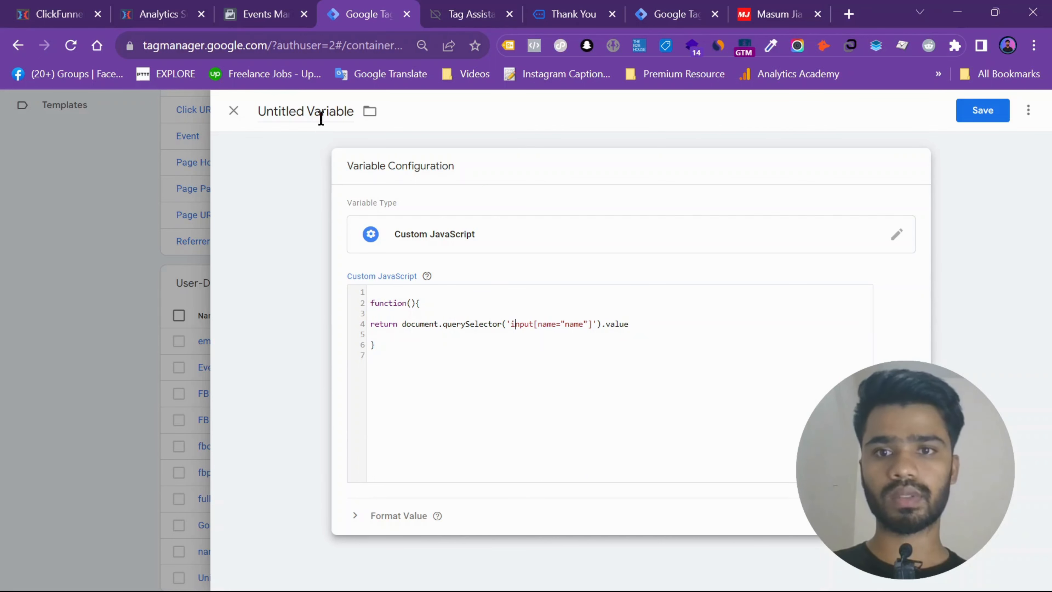
# - Name the variable UserName and save it
pyautogui.click(304, 116)
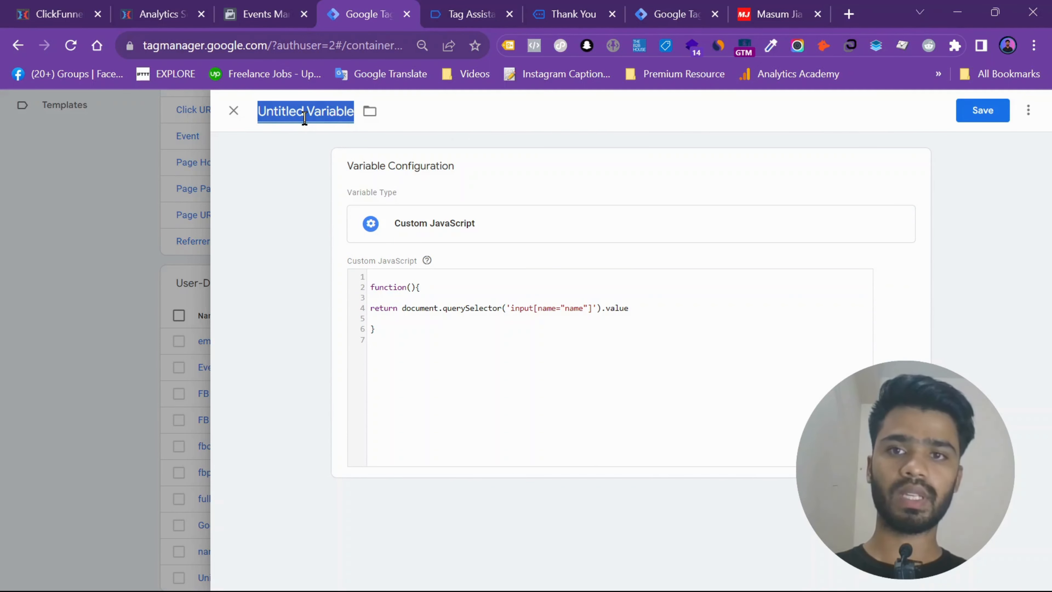
pyautogui.write('Name')
pyautogui.press('BackSpace')
pyautogui.press('BackSpace')
pyautogui.press('BackSpace')
pyautogui.press('BackSpace')
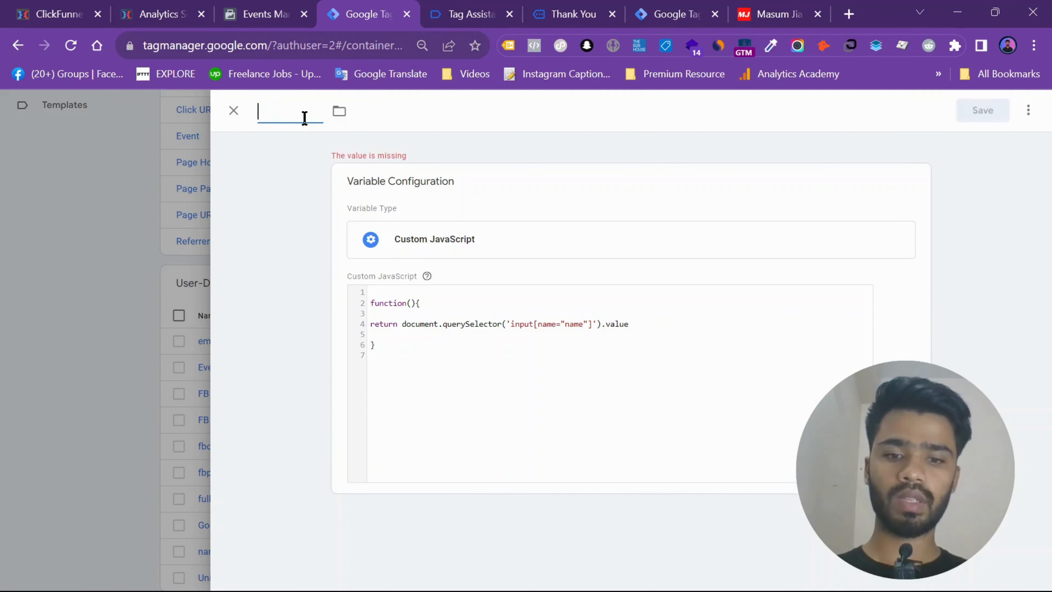
pyautogui.write('UserName')
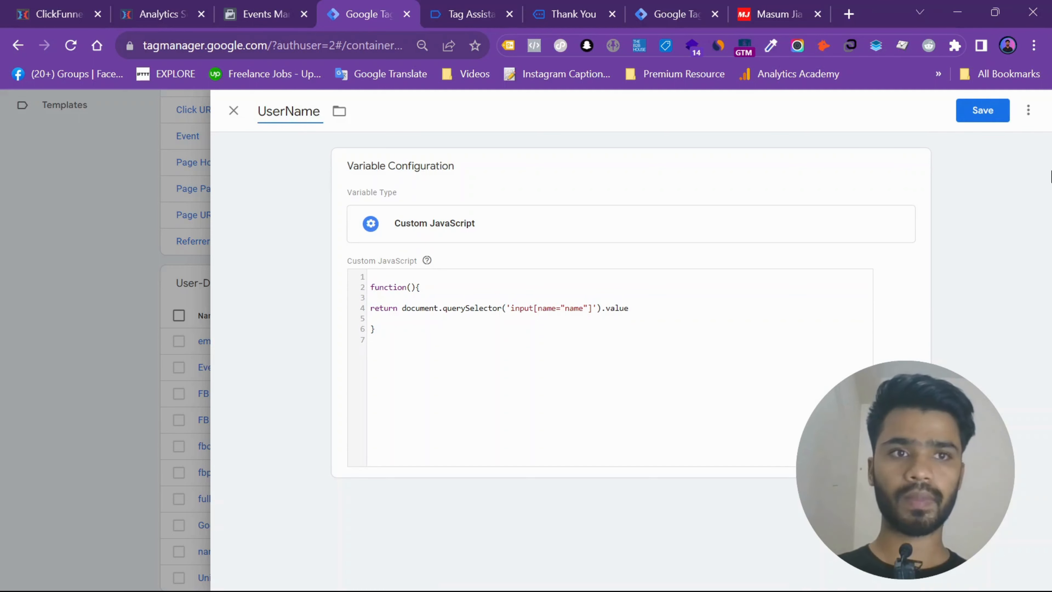
pyautogui.click(980, 109)
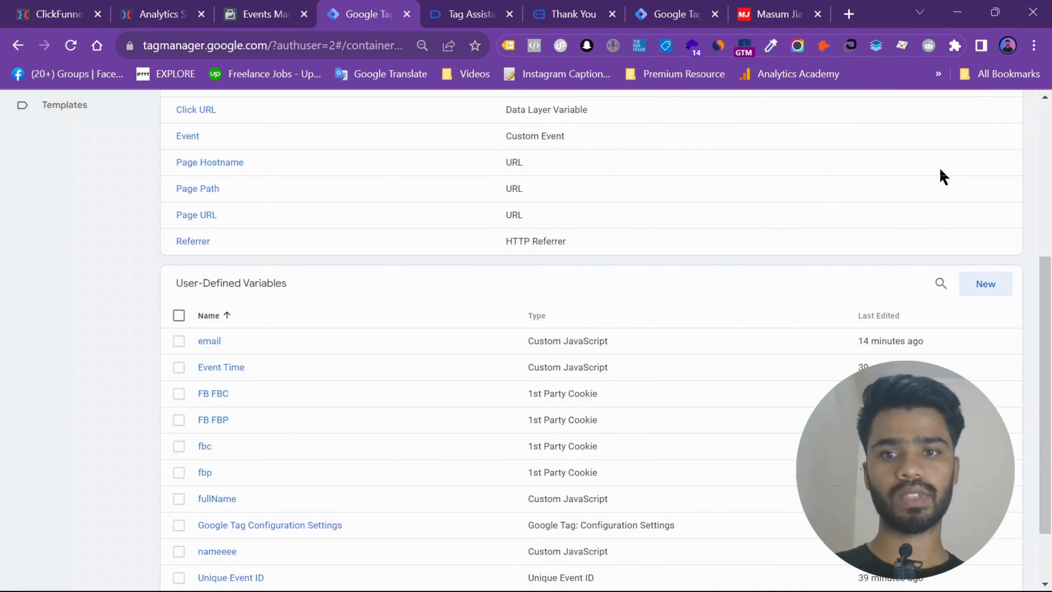
# - Create another Custom JavaScript variable with the function returning document.querySelector('input[name="email"]').value, copied from the text notes
pyautogui.click(985, 290)
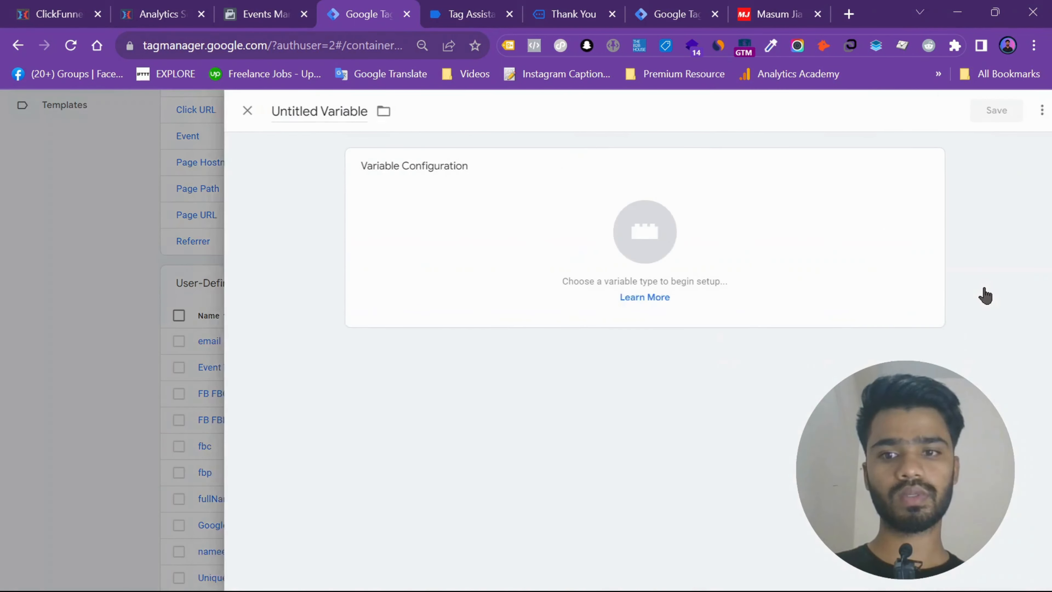
pyautogui.click(545, 188)
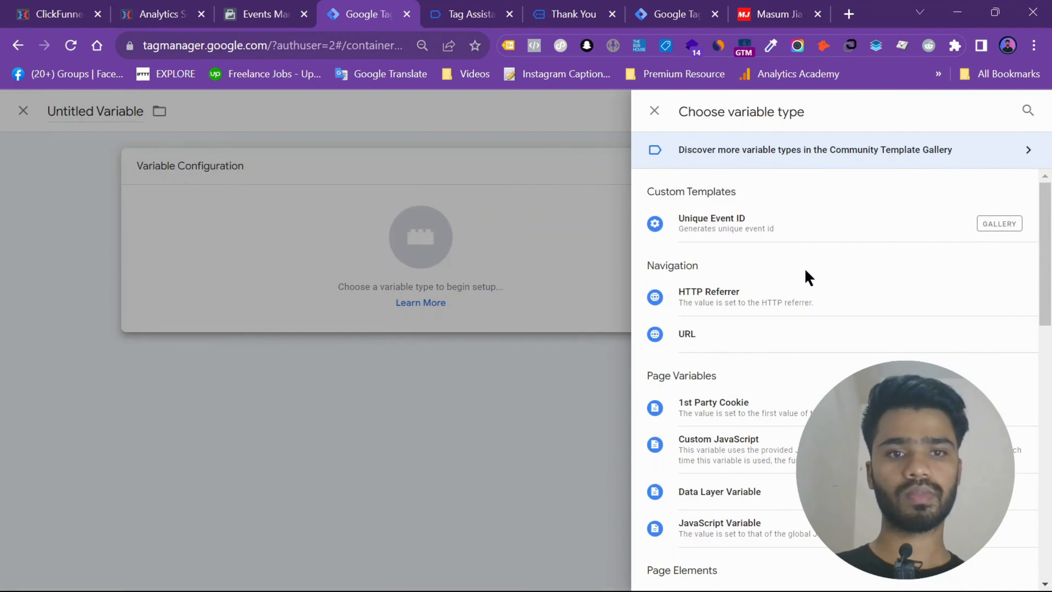
pyautogui.click(748, 444)
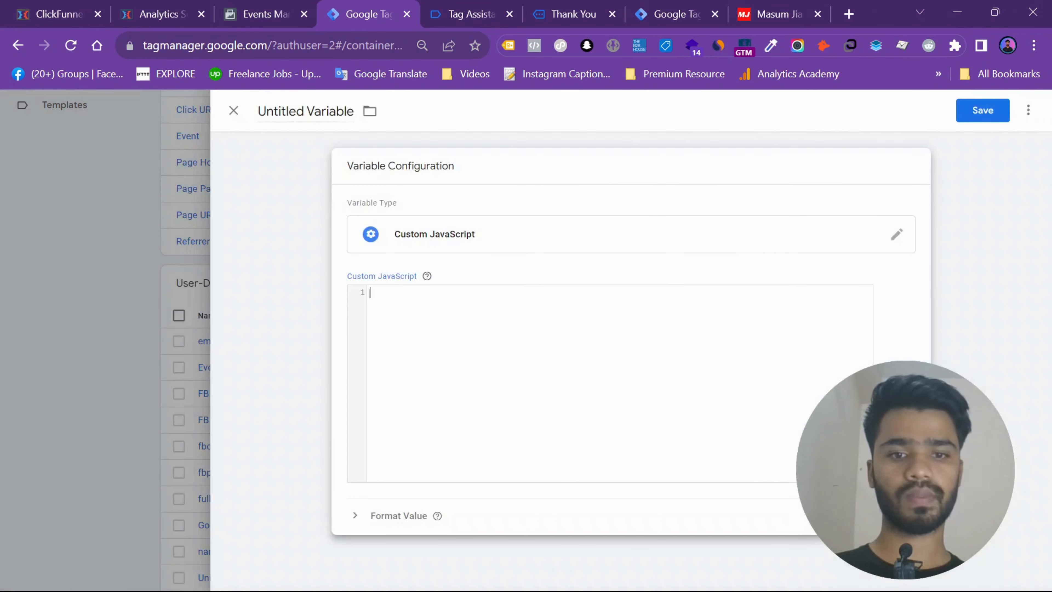
pyautogui.click(712, 582)
pyautogui.moveTo(95, 367); pyautogui.dragTo(72, 318)
pyautogui.hotkey('ctrl', 'c')
pyautogui.click(798, 418)
pyautogui.hotkey('ctrl', 'v')
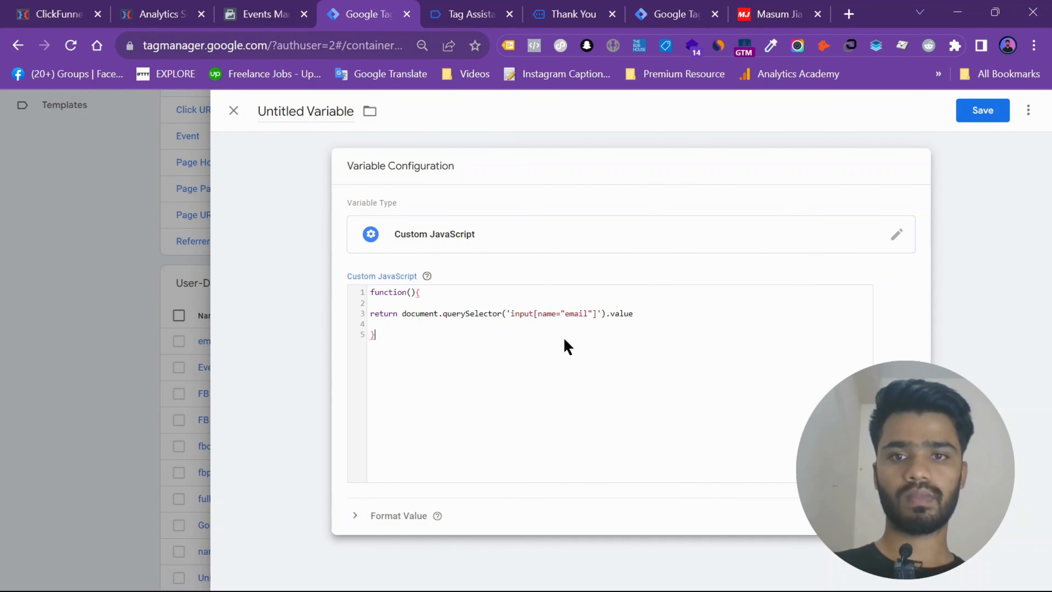
# - Name the email variable User Email and save it
pyautogui.click(314, 112)
pyautogui.write('U')
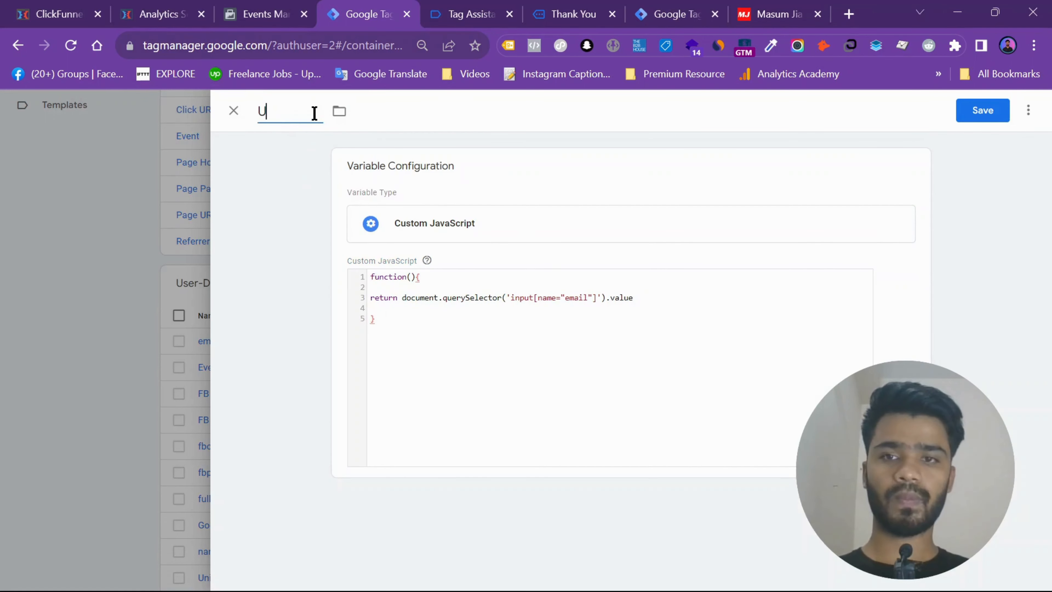
pyautogui.write('ser Ema')
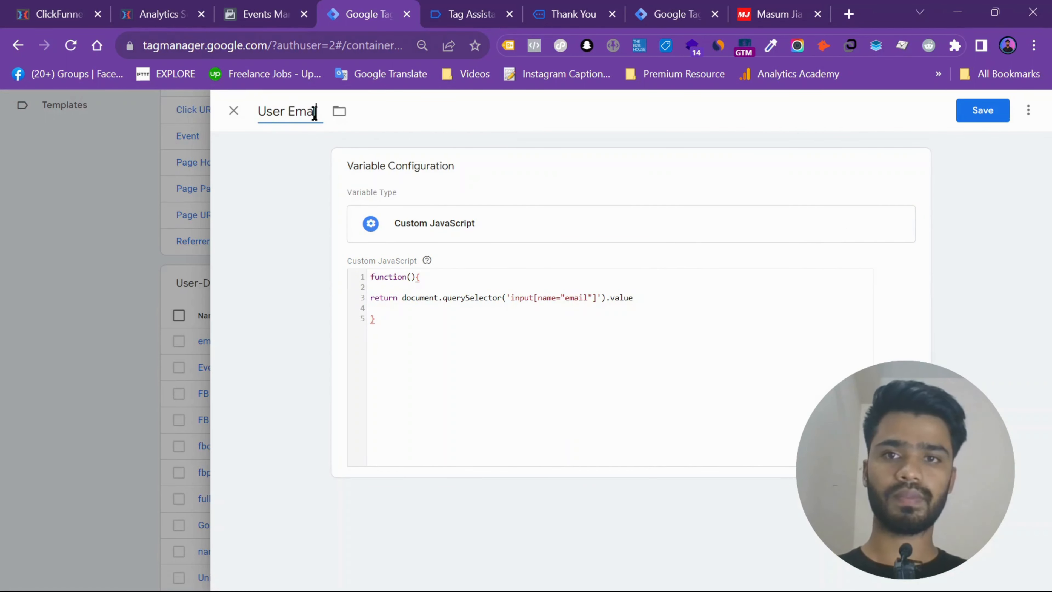
pyautogui.write('il')
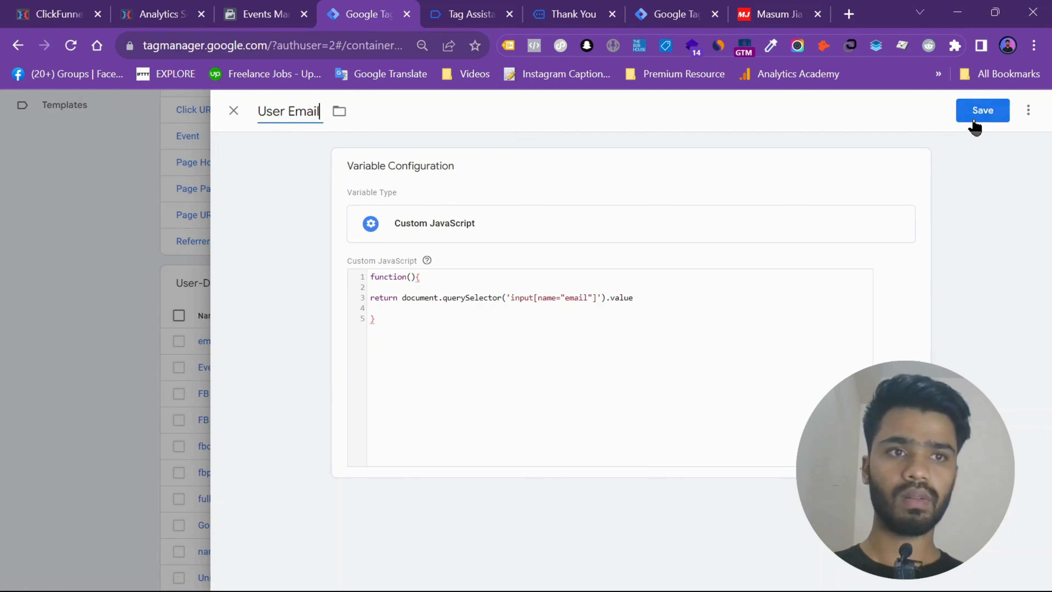
pyautogui.click(982, 110)
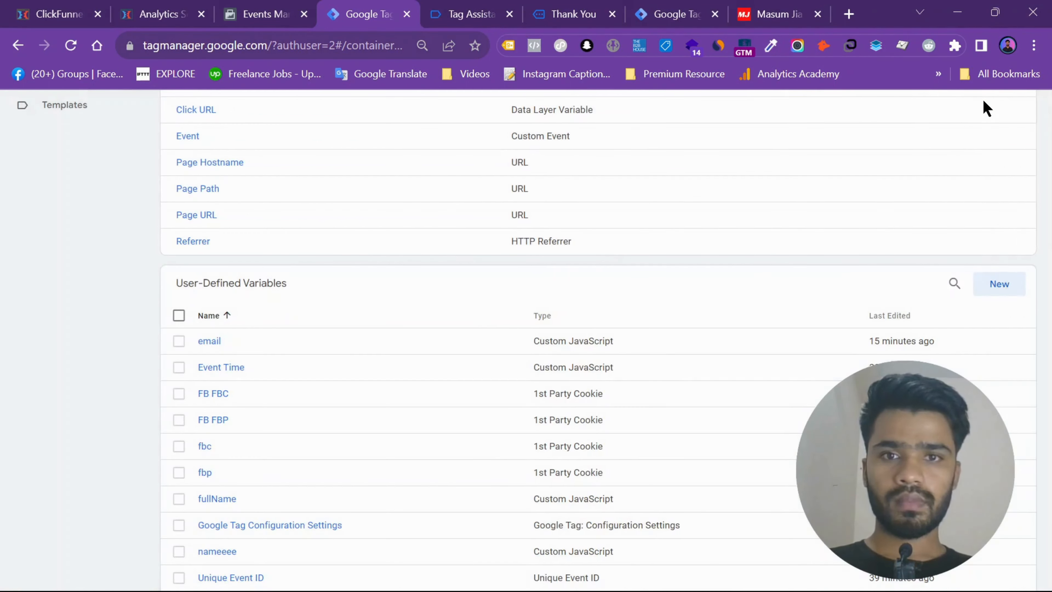
# - Go to the container's tags and create a new tag of type Custom HTML
pyautogui.scroll(5, 984, 265)
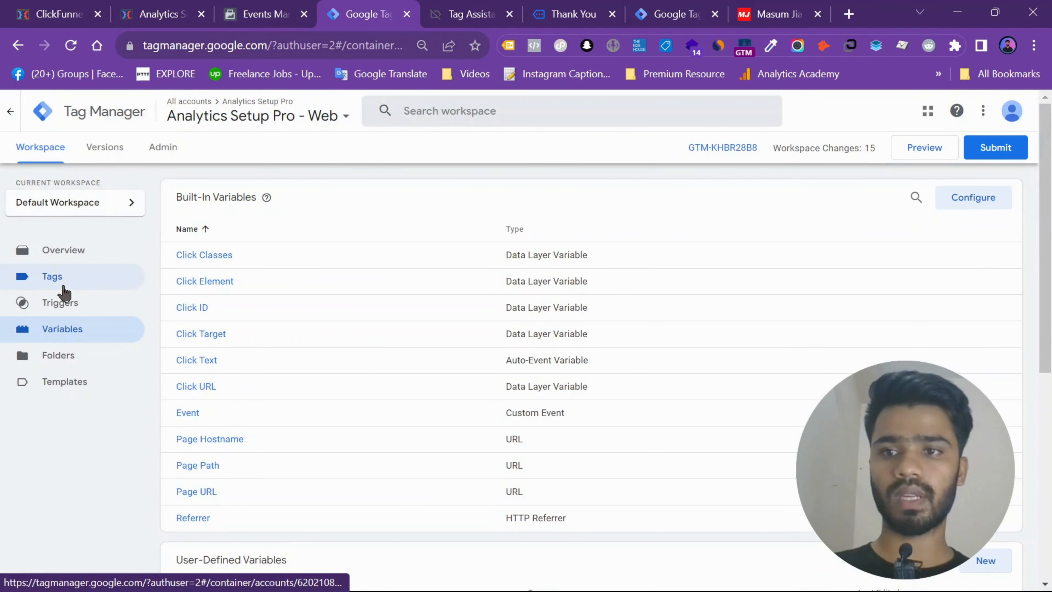
pyautogui.click(62, 286)
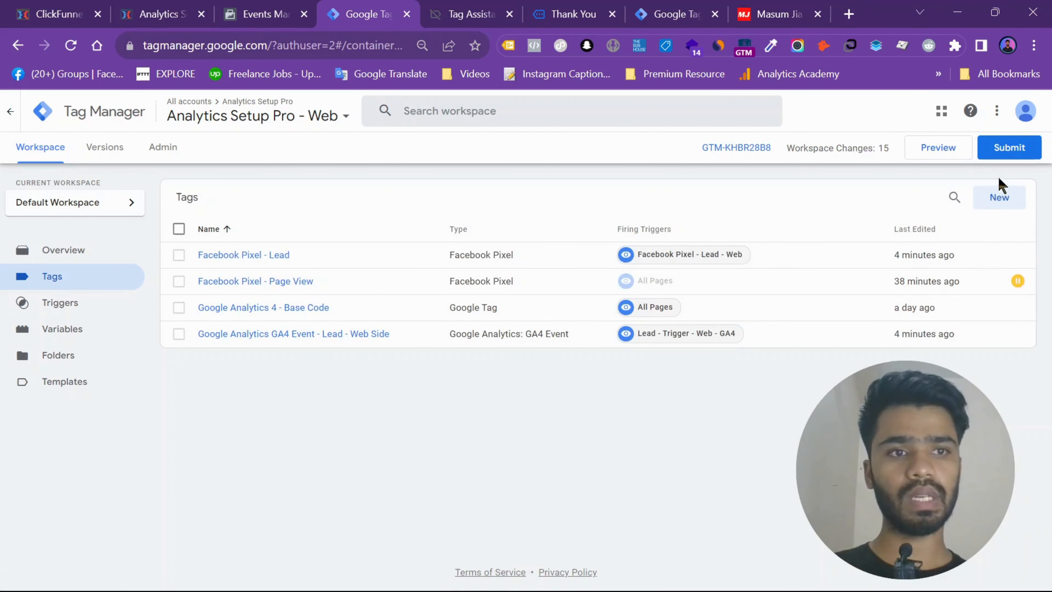
pyautogui.click(999, 191)
pyautogui.click(524, 261)
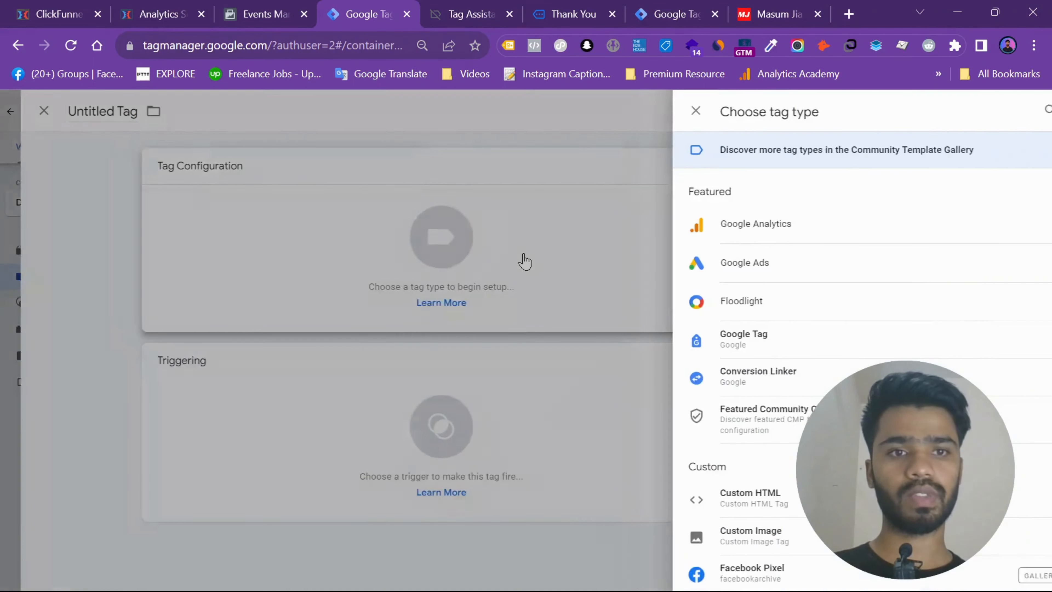
pyautogui.scroll(-5, 742, 345)
pyautogui.click(724, 265)
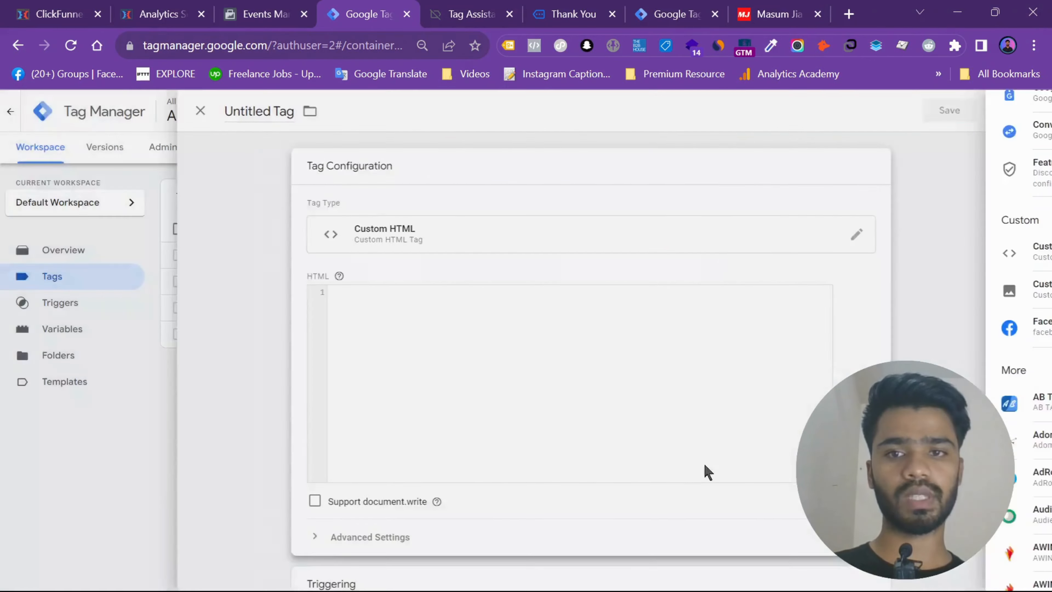
# - Copy the opening script tag and the fullName localStorage.setItem line from the text notes into the tag's HTML
pyautogui.click(712, 572)
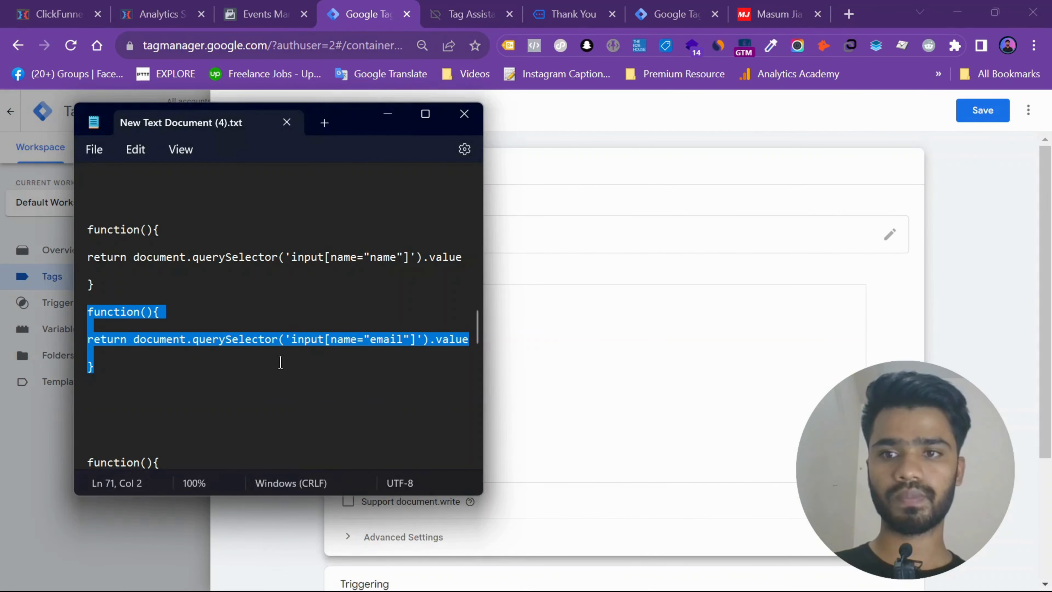
pyautogui.scroll(10, 301, 317)
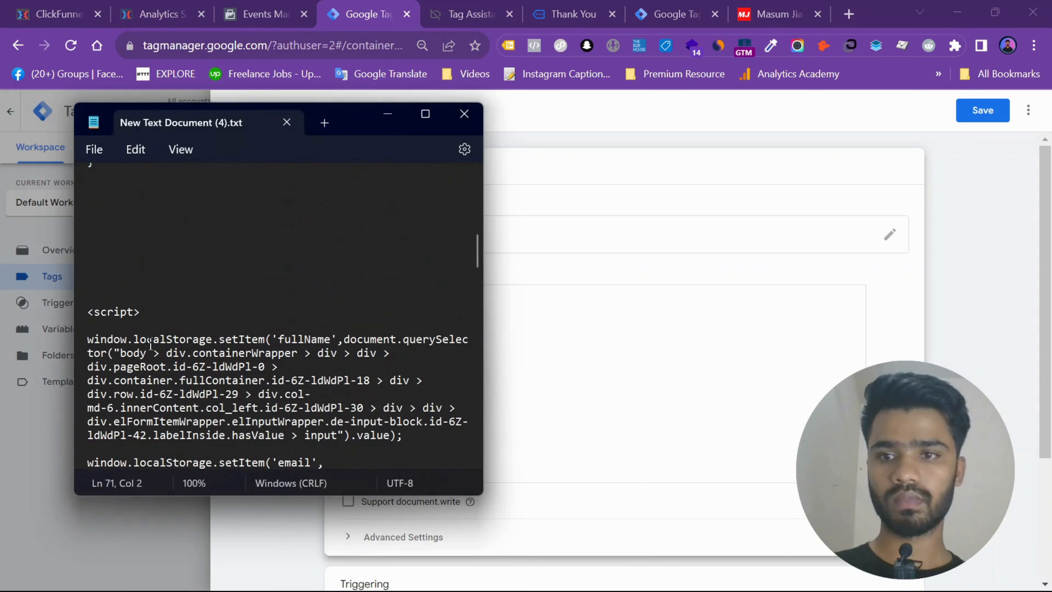
pyautogui.moveTo(88, 312); pyautogui.dragTo(408, 429)
pyautogui.hotkey('ctrl', 'c')
pyautogui.click(591, 371)
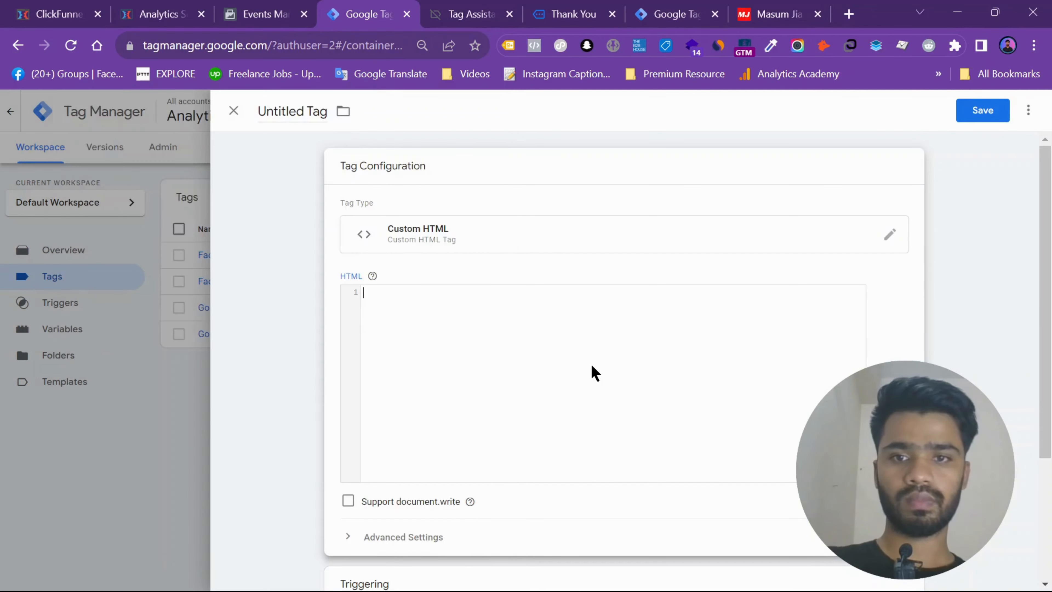
pyautogui.hotkey('ctrl', 'v')
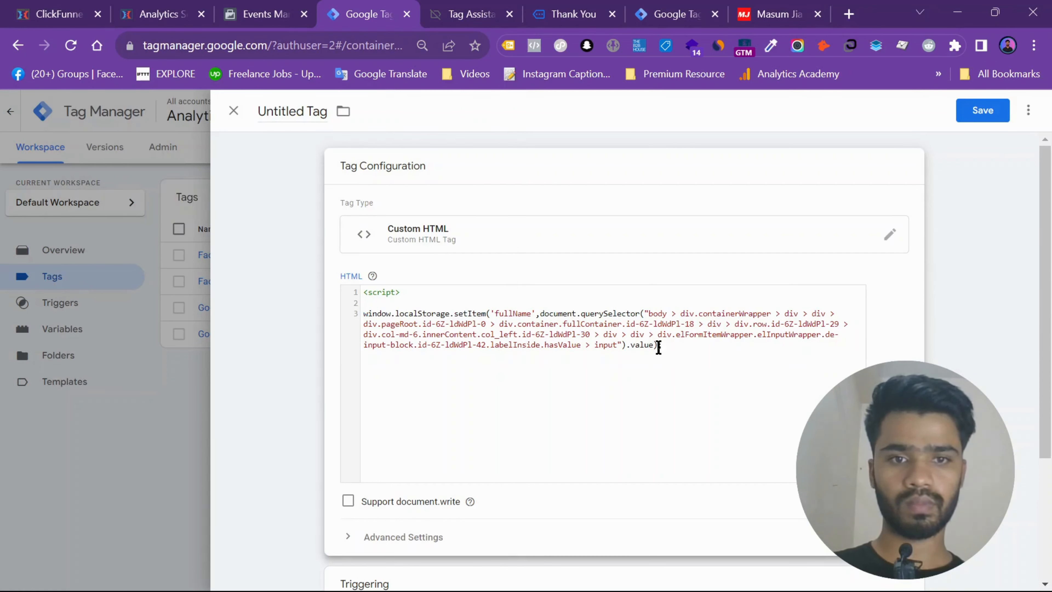
# - Strip the querySelector expression from the fullName line, start a closing script tag, and clear all the HTML code
pyautogui.moveTo(659, 348); pyautogui.dragTo(542, 318)
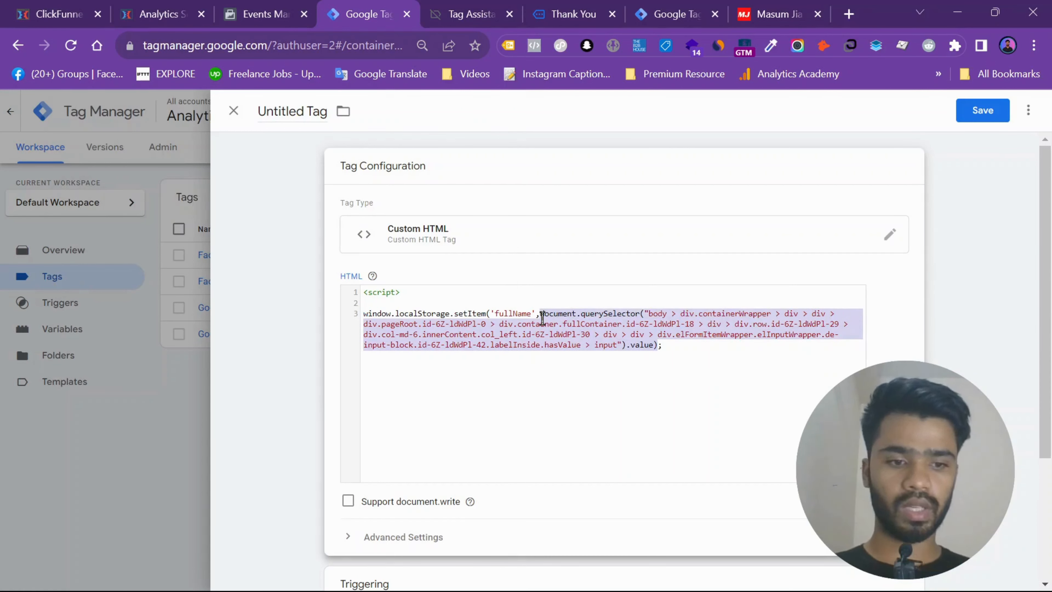
pyautogui.press('BackSpace')
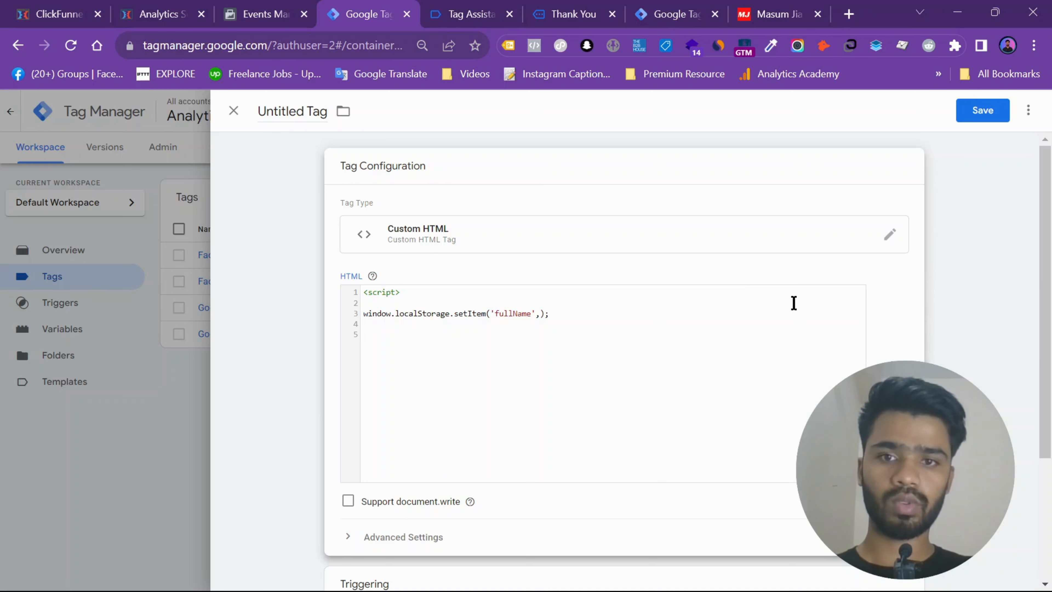
pyautogui.write('c')
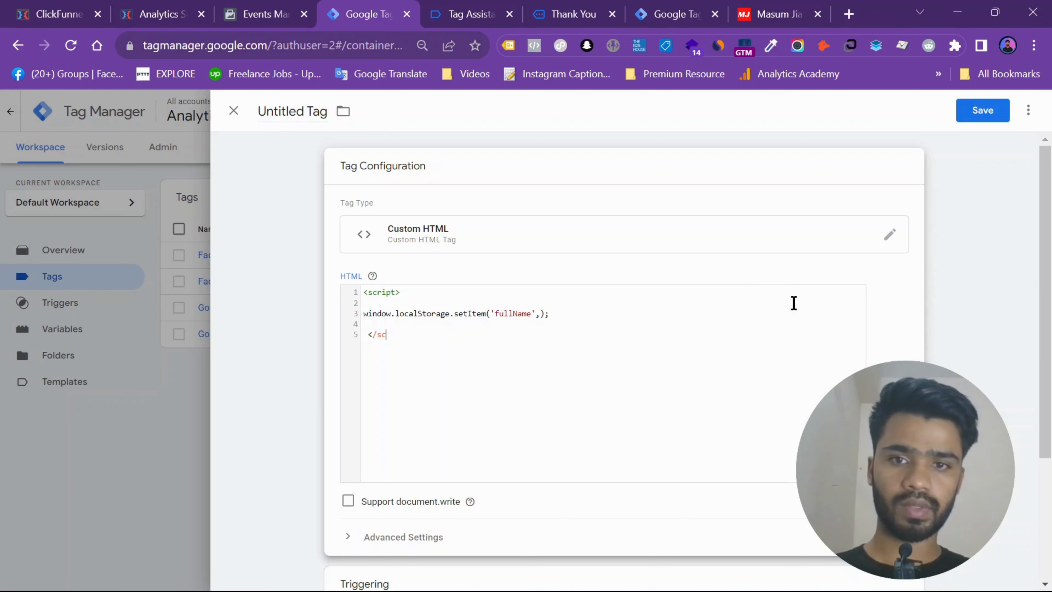
pyautogui.hotkey('ctrl', 'a')
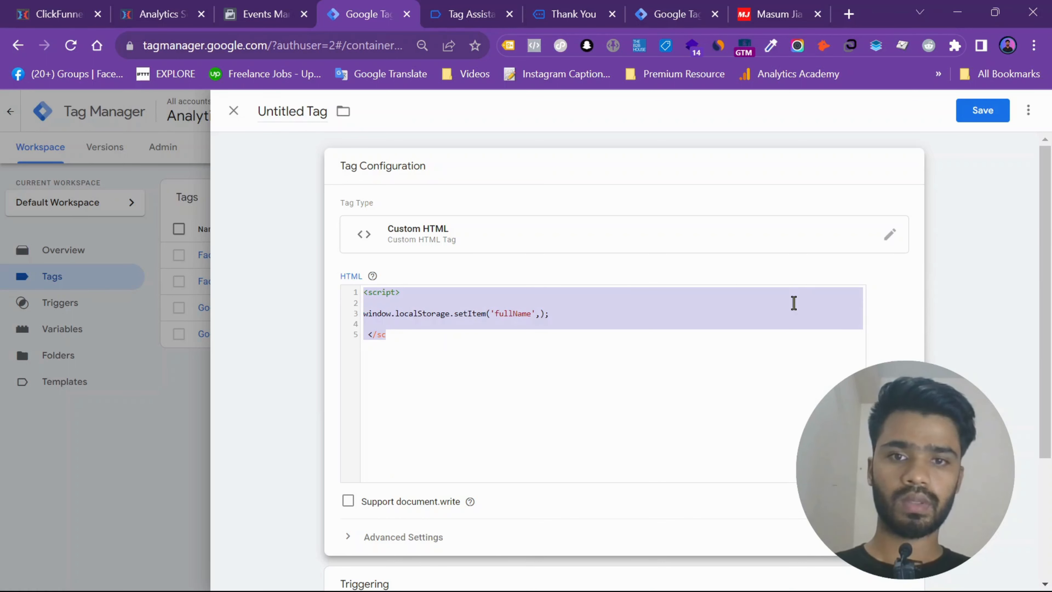
pyautogui.press('BackSpace')
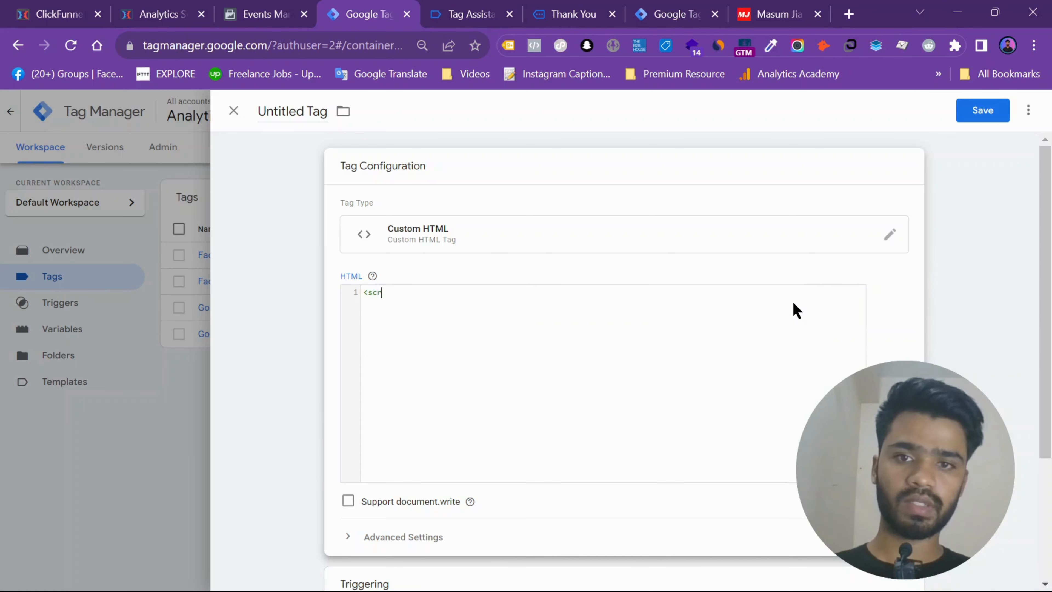
# - Write an opening <script> and a closing </script> tag in the HTML code, with blank lines between them
pyautogui.write('<script>')
pyautogui.press('Return')
pyautogui.press('Return')
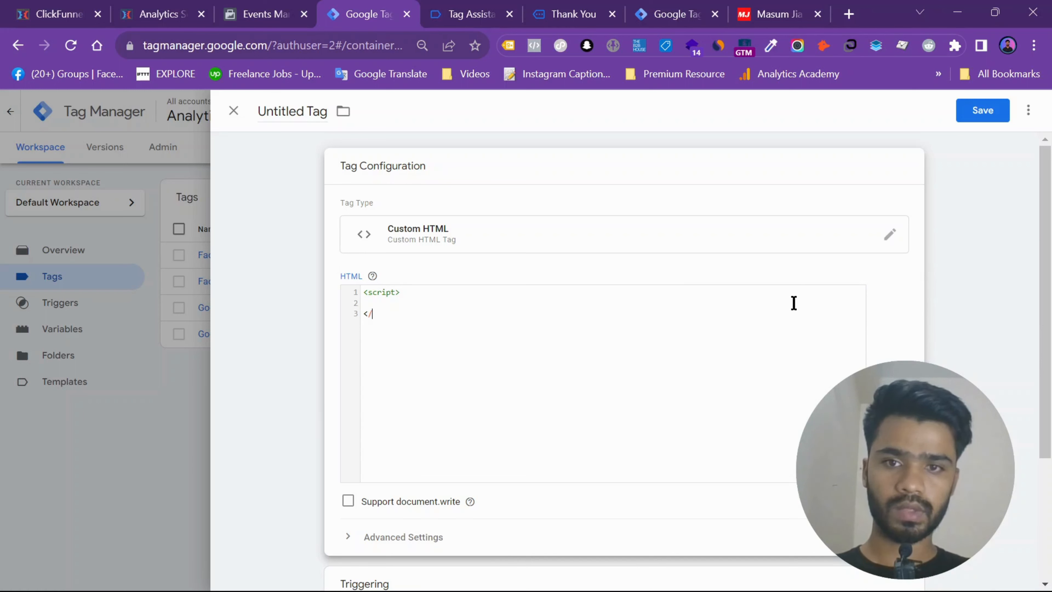
pyautogui.write('</script>')
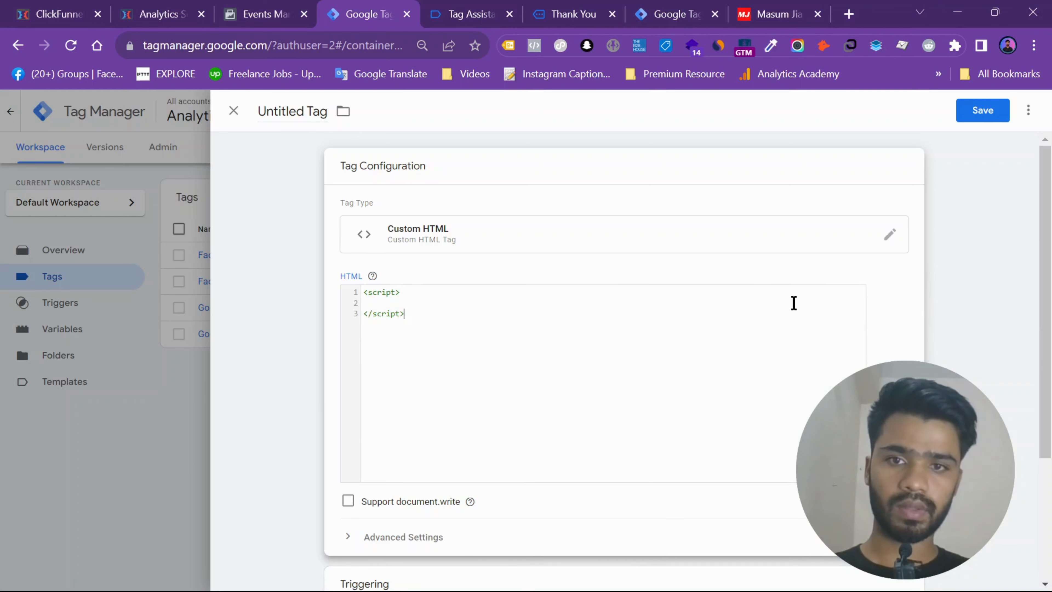
pyautogui.press('Return')
pyautogui.press('Return')
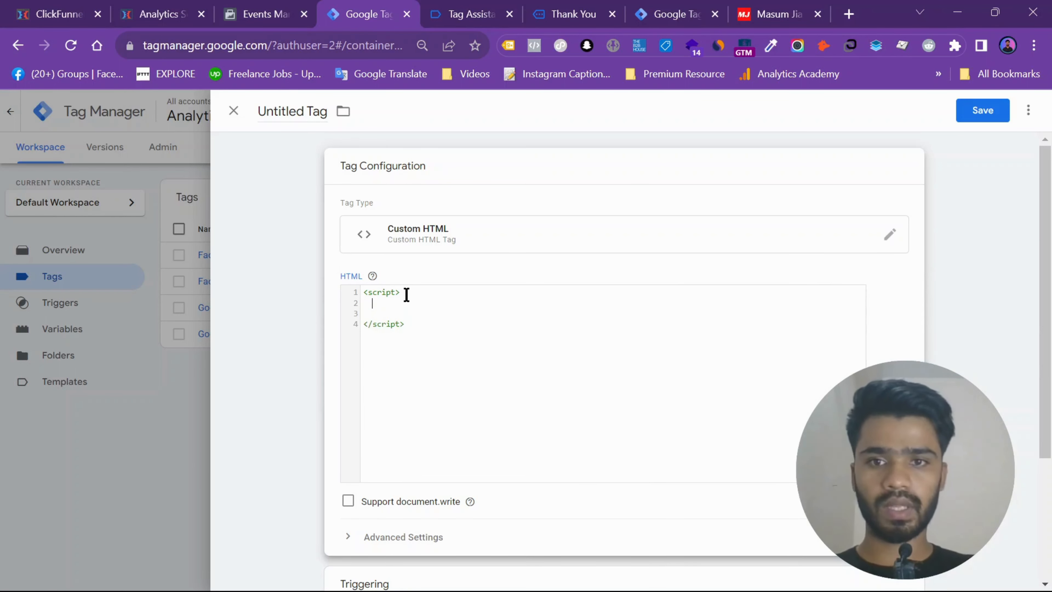
pyautogui.write('window.s')
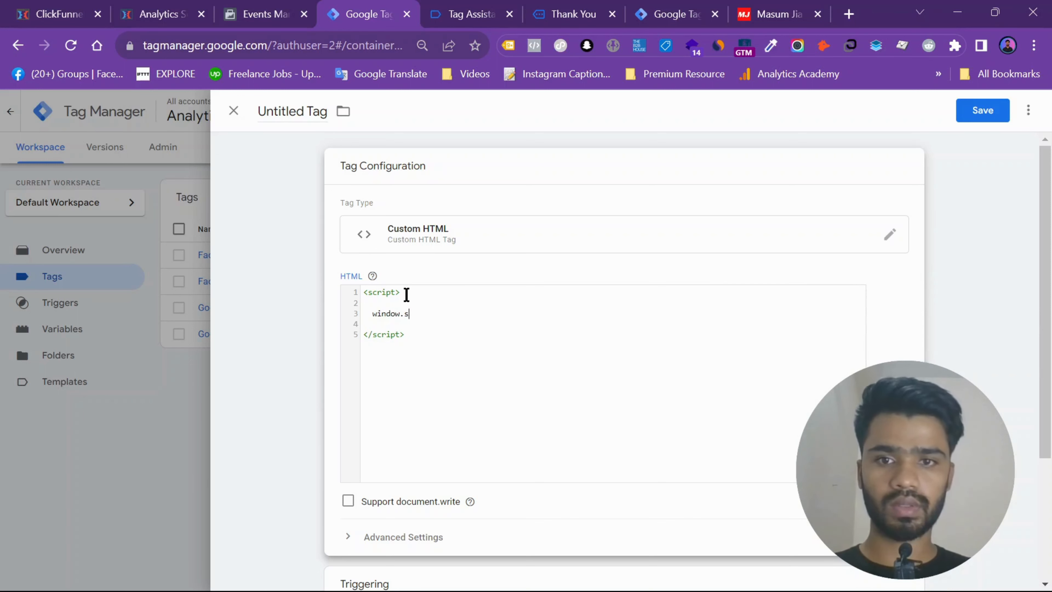
pyautogui.write('tore')
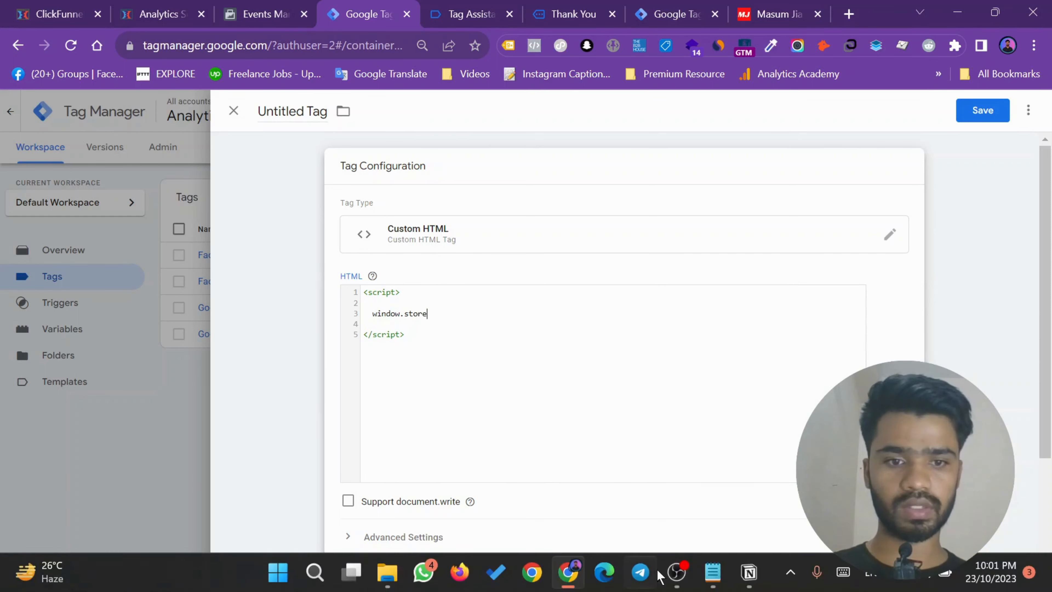
pyautogui.click(712, 571)
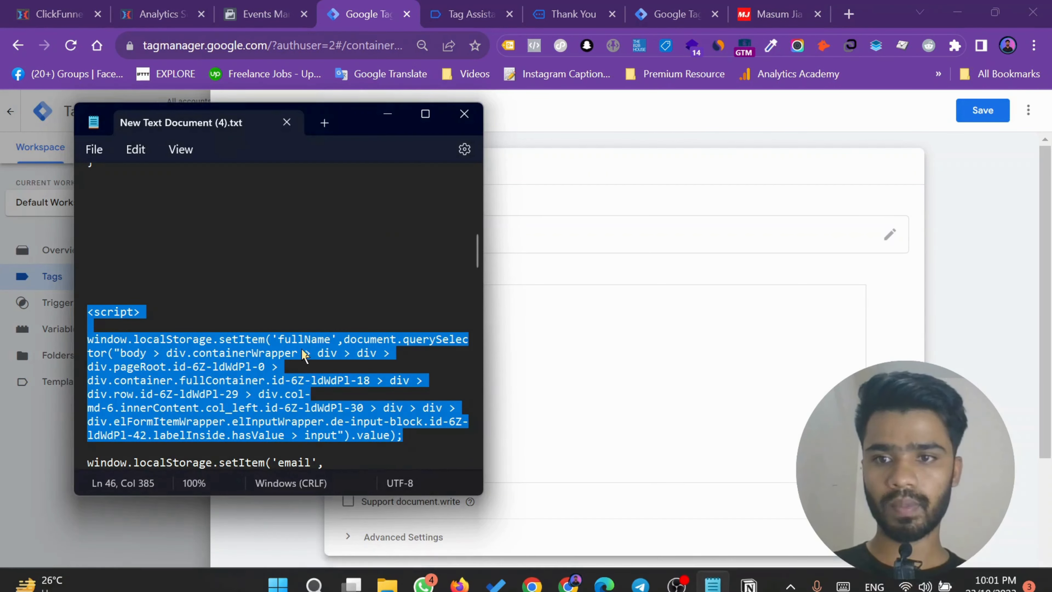
pyautogui.doubleClick(179, 338)
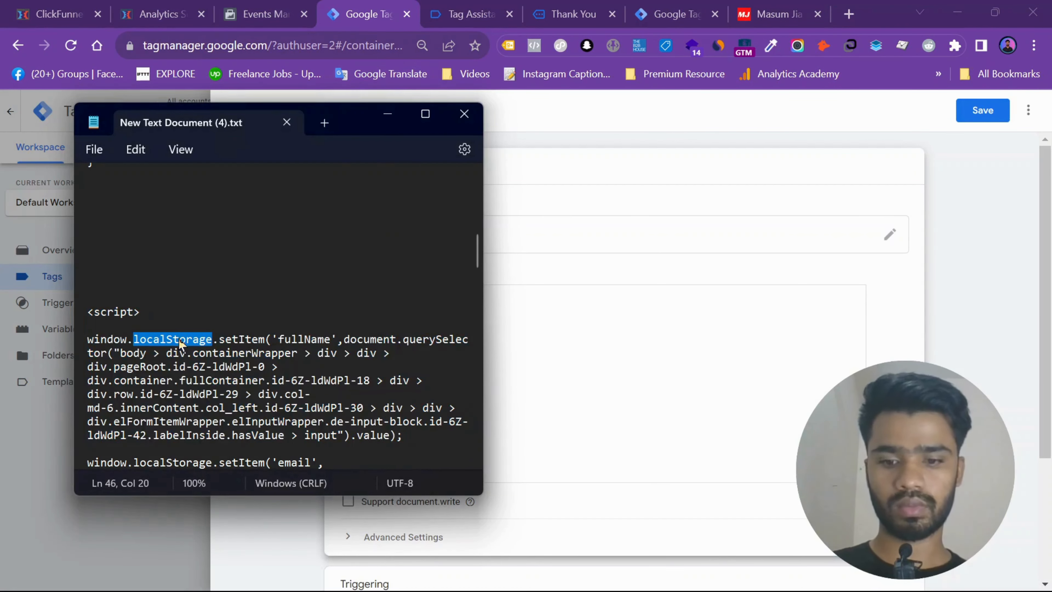
pyautogui.click(524, 326)
pyautogui.moveTo(549, 266); pyautogui.dragTo(405, 324)
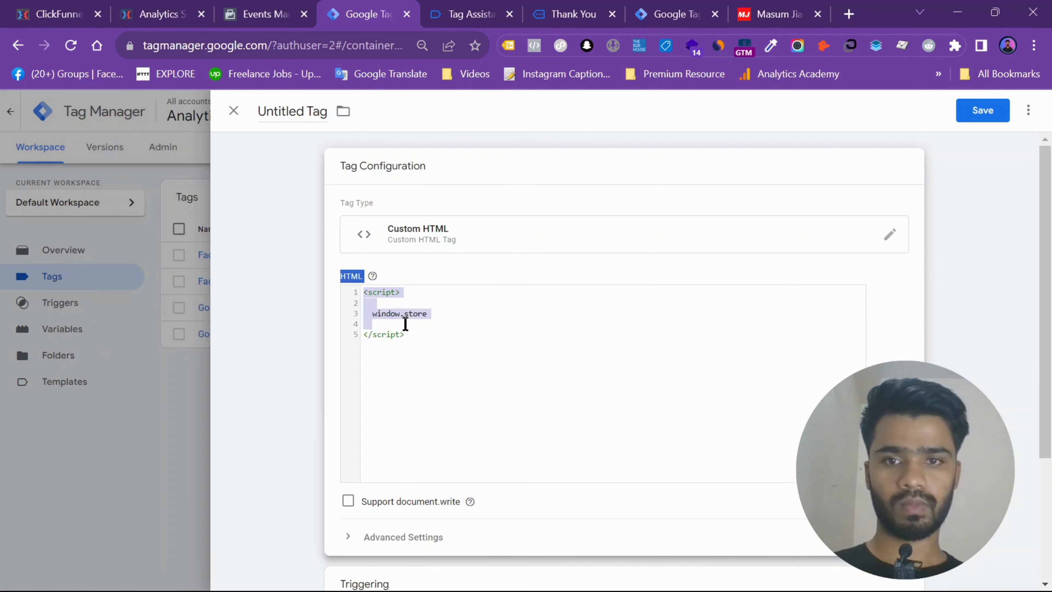
pyautogui.click(405, 317)
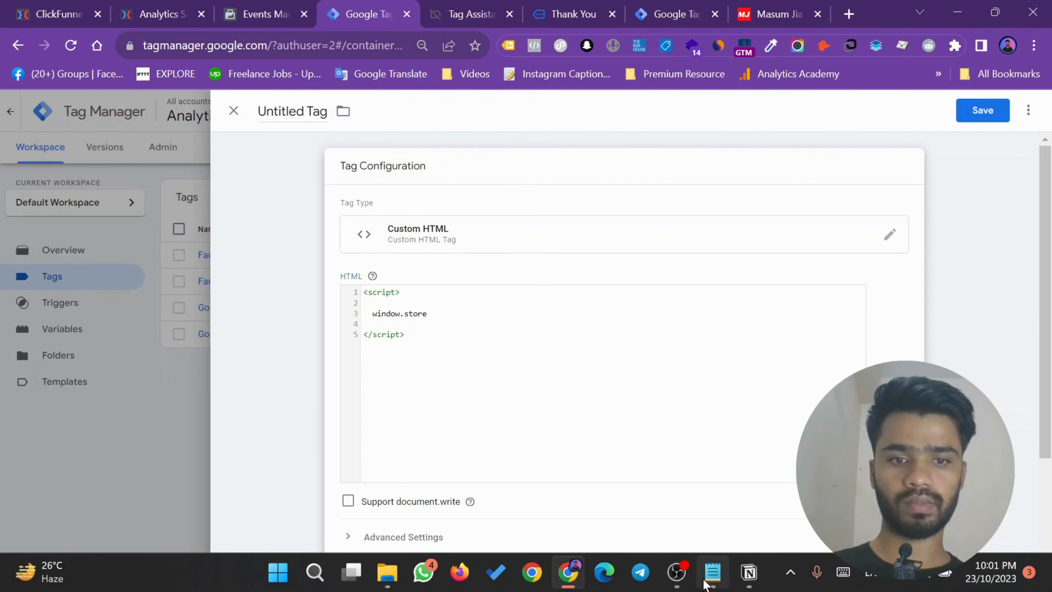
# - Copy window.localStorage.setItem from the text notes over the window.store text in the script and complete it as a call ending in ();
pyautogui.click(708, 580)
pyautogui.moveTo(88, 339); pyautogui.dragTo(268, 339)
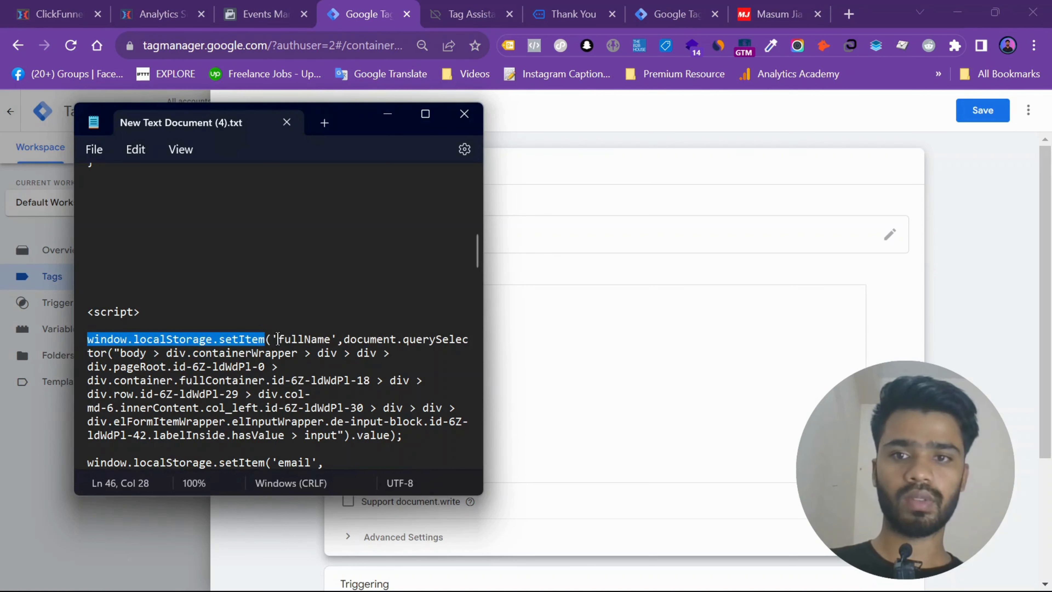
pyautogui.click(518, 331)
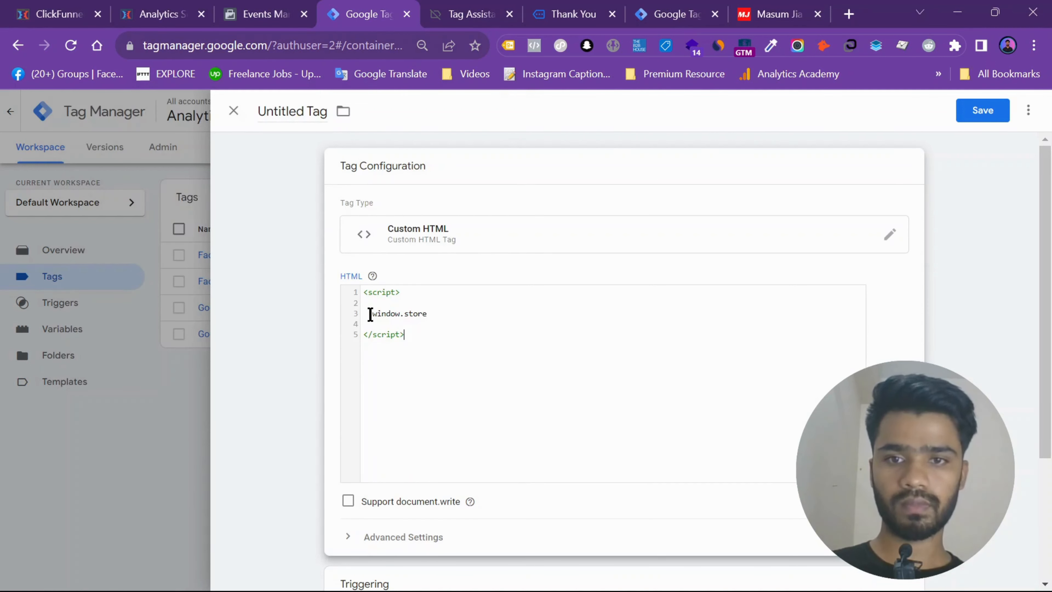
pyautogui.moveTo(370, 314); pyautogui.dragTo(428, 314)
pyautogui.hotkey('ctrl', 'v')
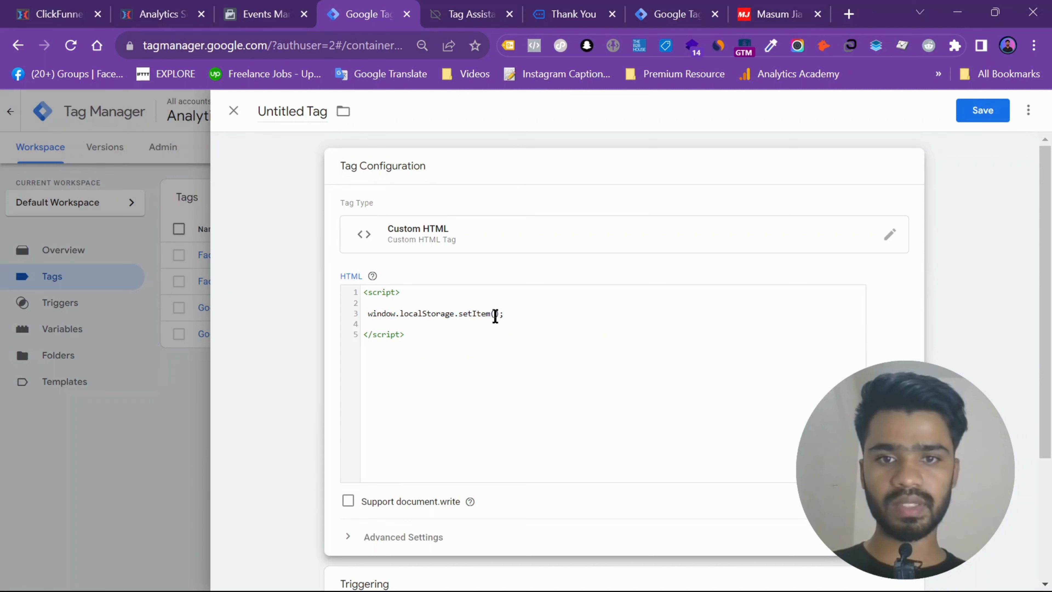
# - Fill the setItem call with the key 'username' and the variable {{UserName}} as its value
pyautogui.moveTo(514, 309); pyautogui.dragTo(501, 311)
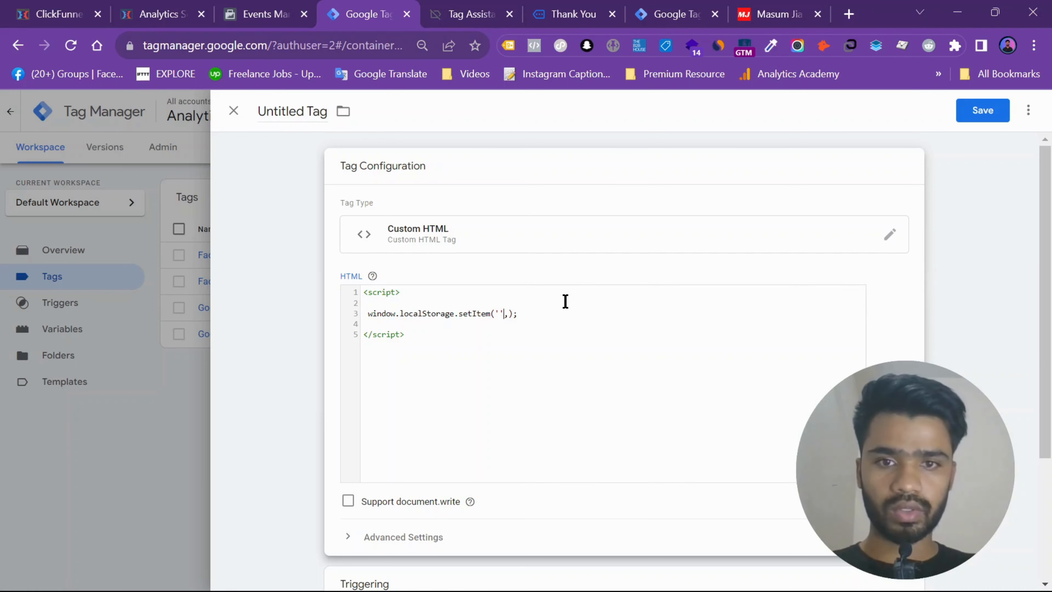
pyautogui.write('user')
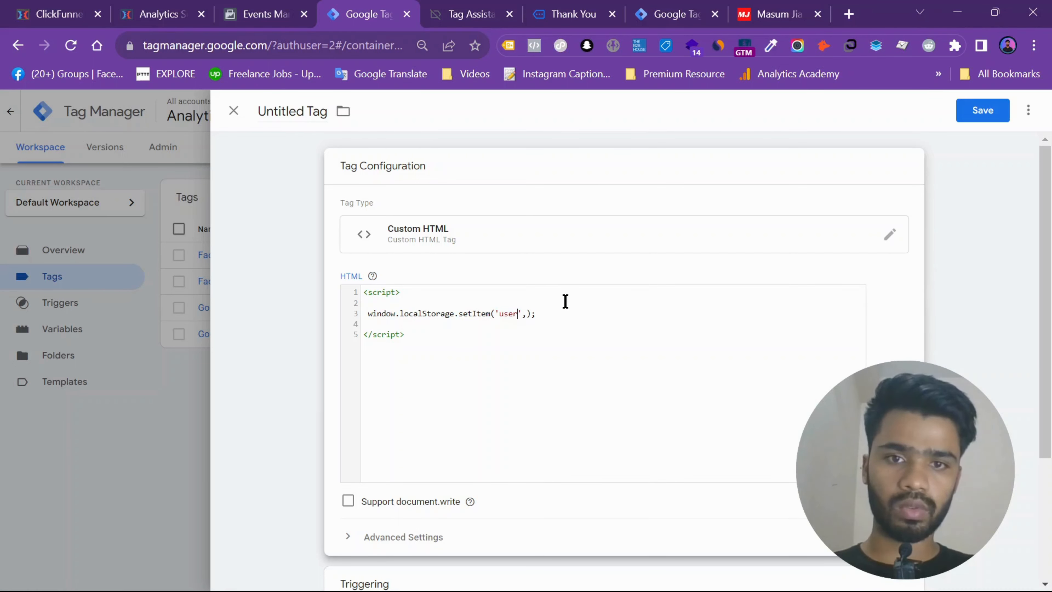
pyautogui.write('name')
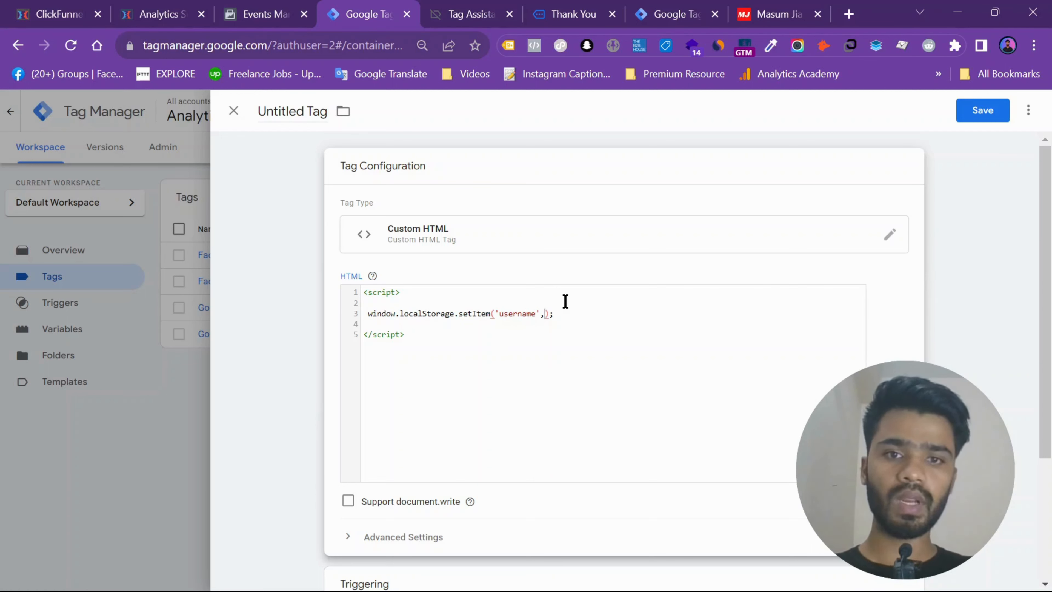
pyautogui.write('{{use')
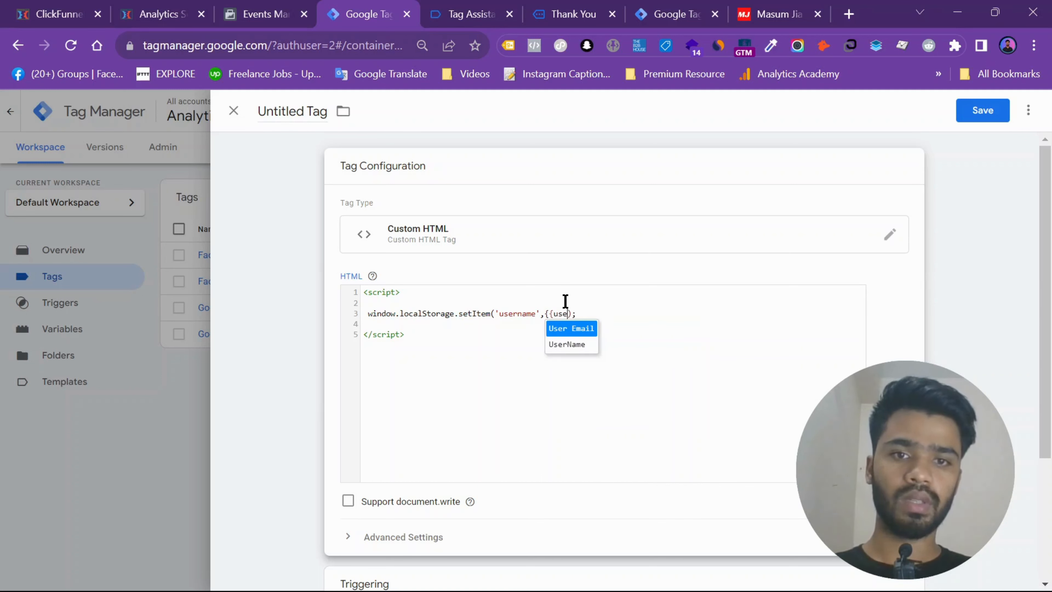
pyautogui.write('r')
pyautogui.press('Down')
pyautogui.press('Return')
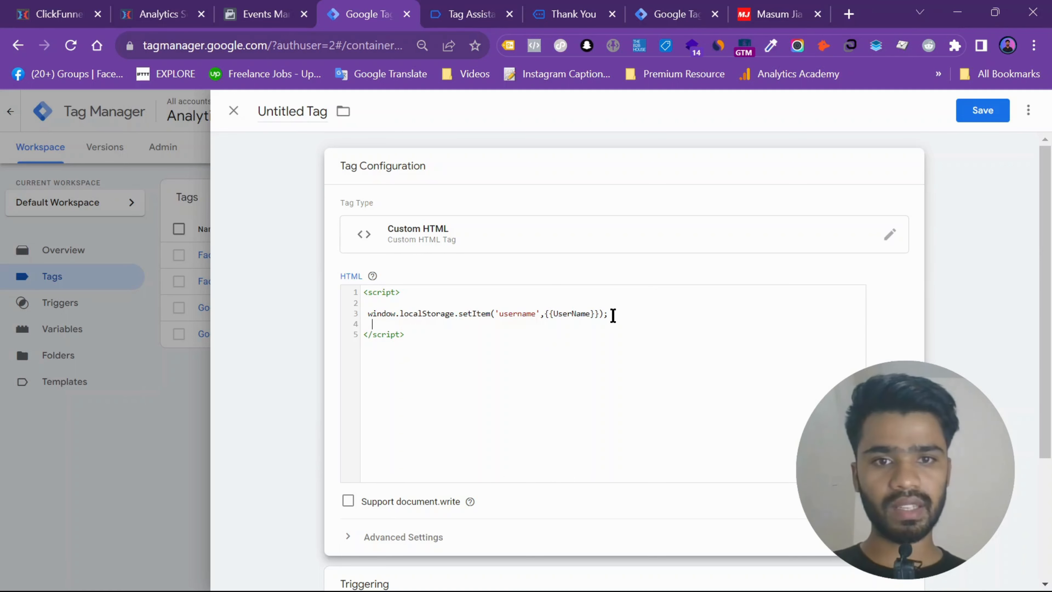
# - Duplicate the username setItem line below itself inside the script, separated by a blank line
pyautogui.press('Return')
pyautogui.press('Return')
pyautogui.moveTo(612, 315); pyautogui.dragTo(354, 315)
pyautogui.hotkey('ctrl', 'c')
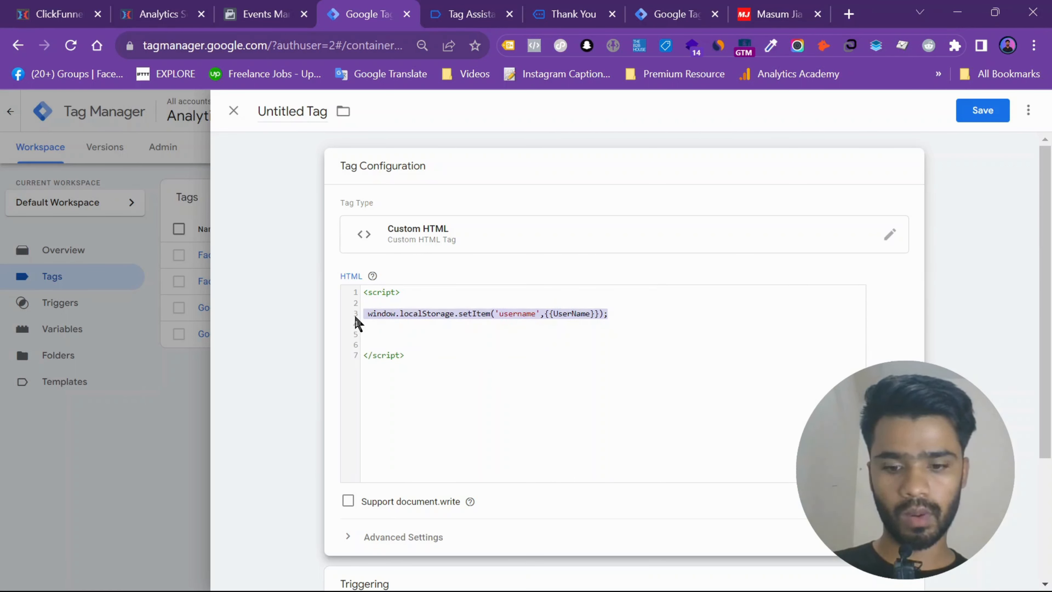
pyautogui.click(369, 333)
pyautogui.hotkey('ctrl', 'v')
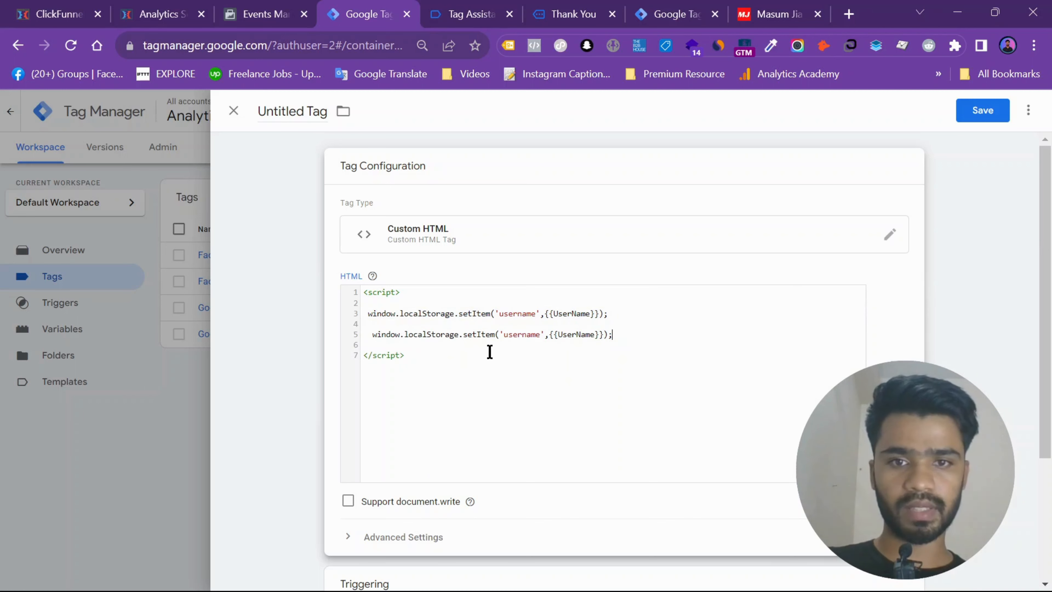
# - Change the duplicated line to use the key 'useremail' and the variable {{User Email}}
pyautogui.doubleClick(535, 336)
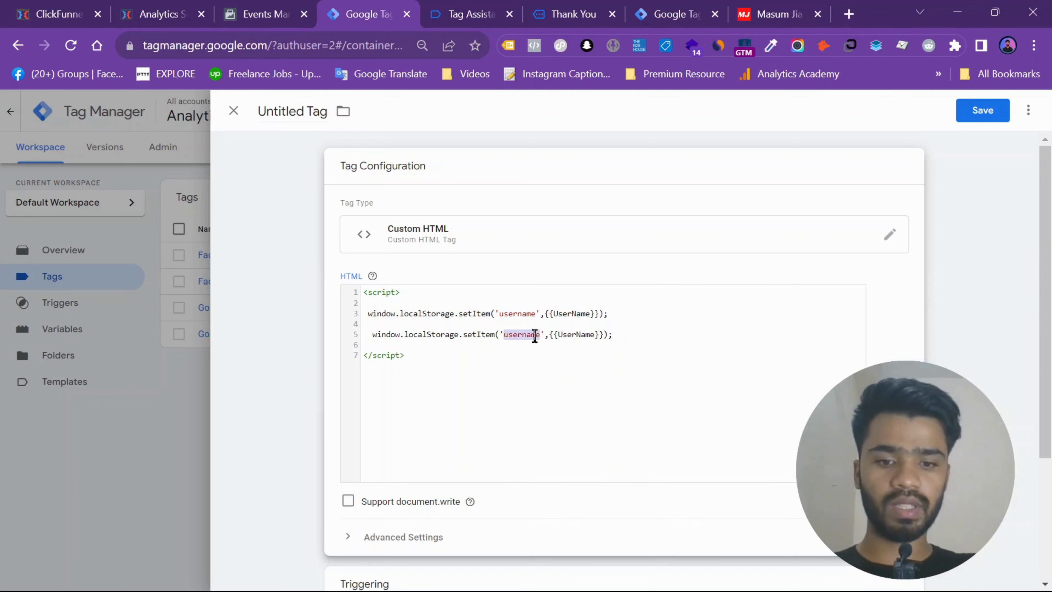
pyautogui.write('useremail')
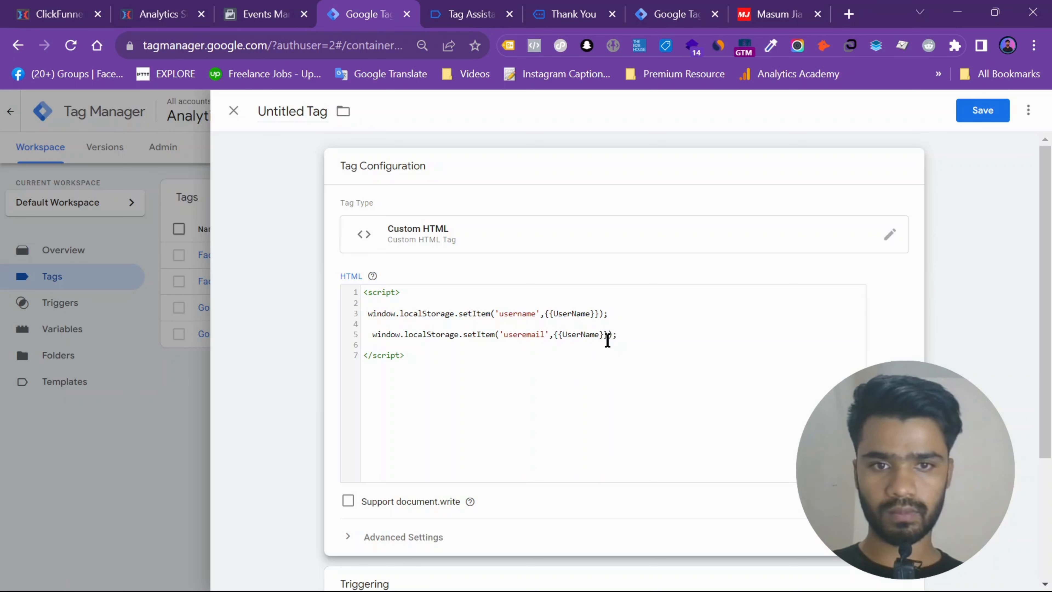
pyautogui.doubleClick(574, 334)
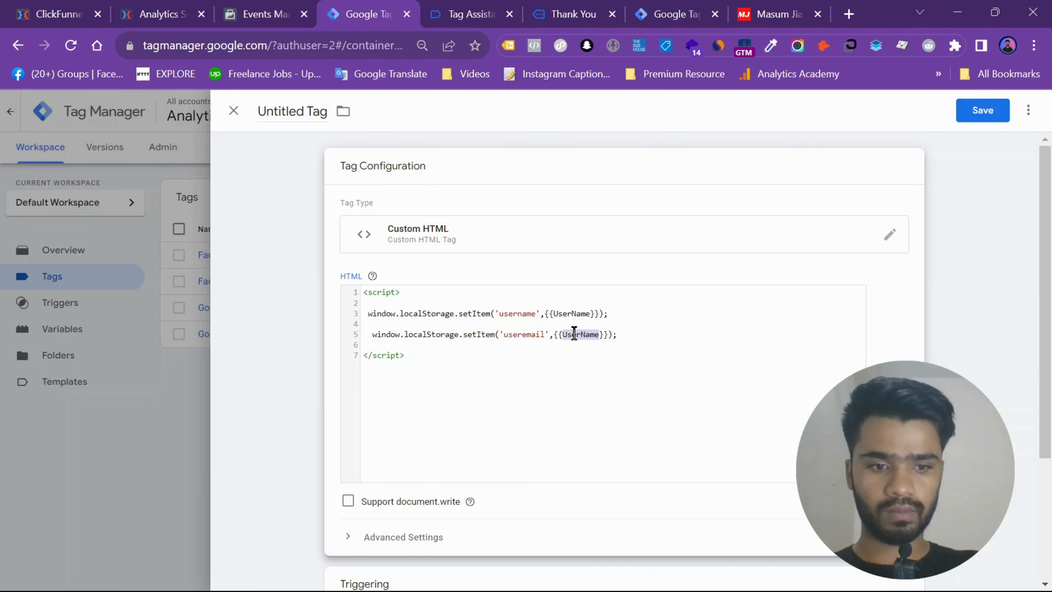
pyautogui.press('BackSpace')
pyautogui.press('Delete')
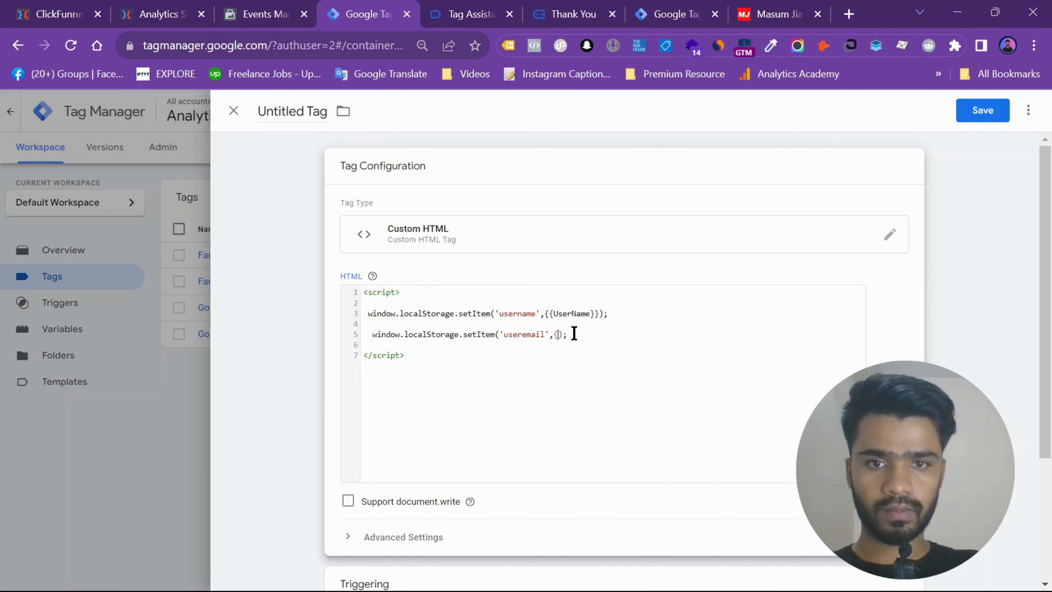
pyautogui.write('{{')
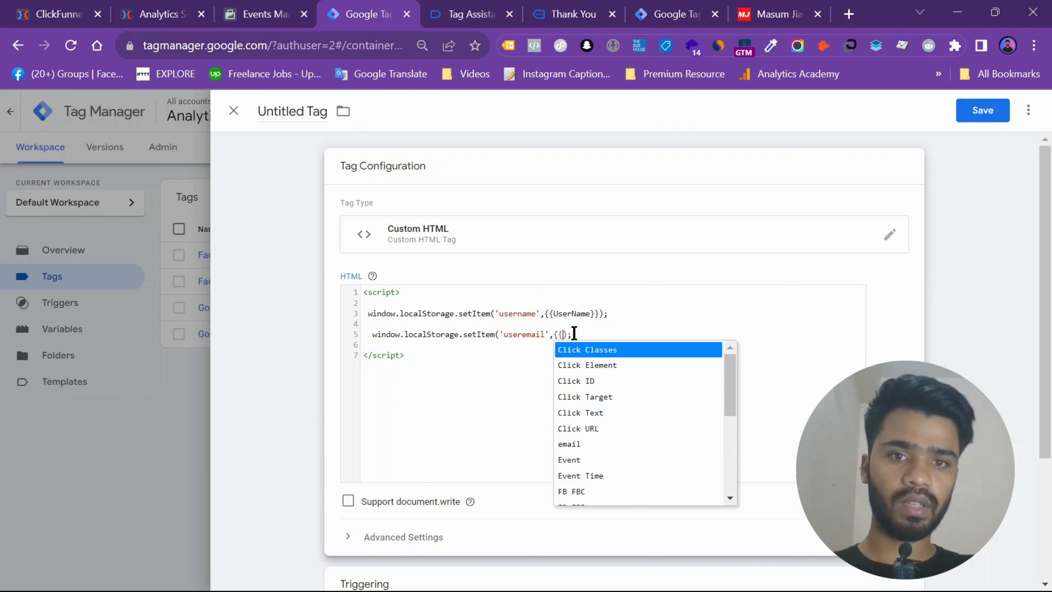
pyautogui.write('user')
pyautogui.press('Return')
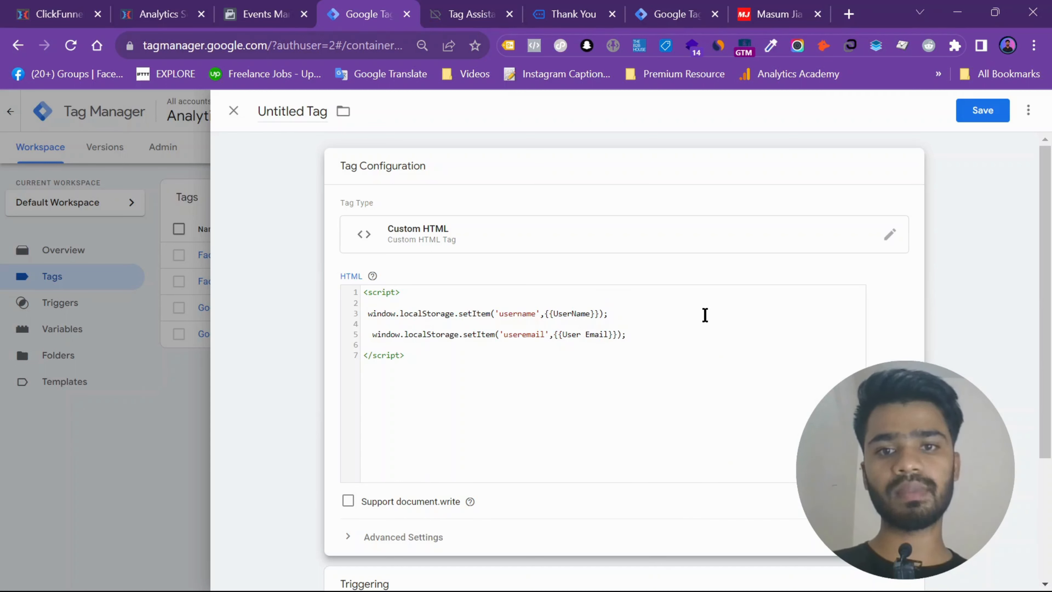
# - Save the tag, choose to add a firing trigger, and create a new one of type Click - Just Links
pyautogui.click(988, 120)
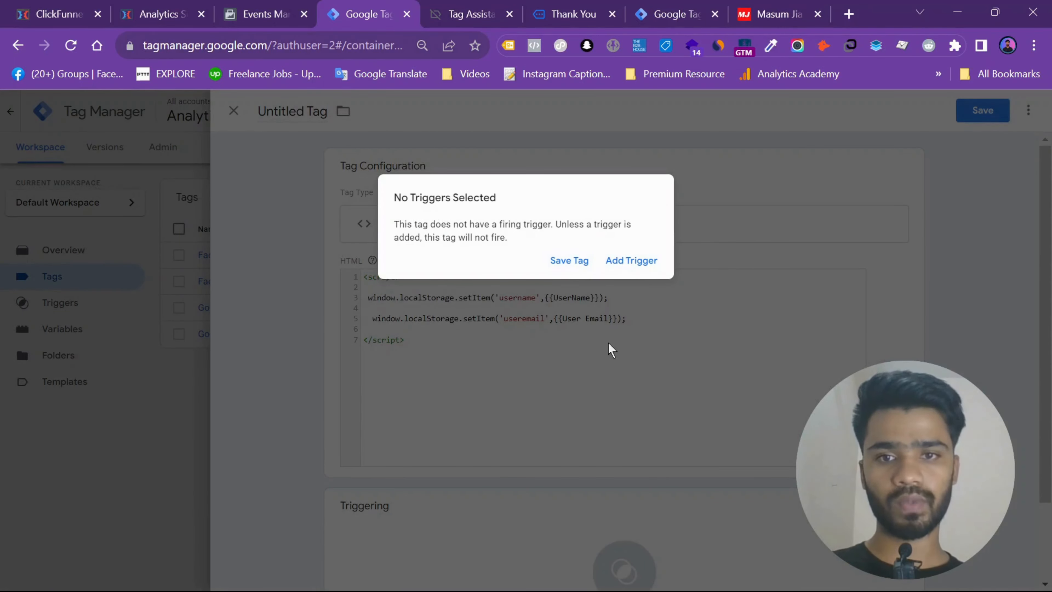
pyautogui.click(629, 264)
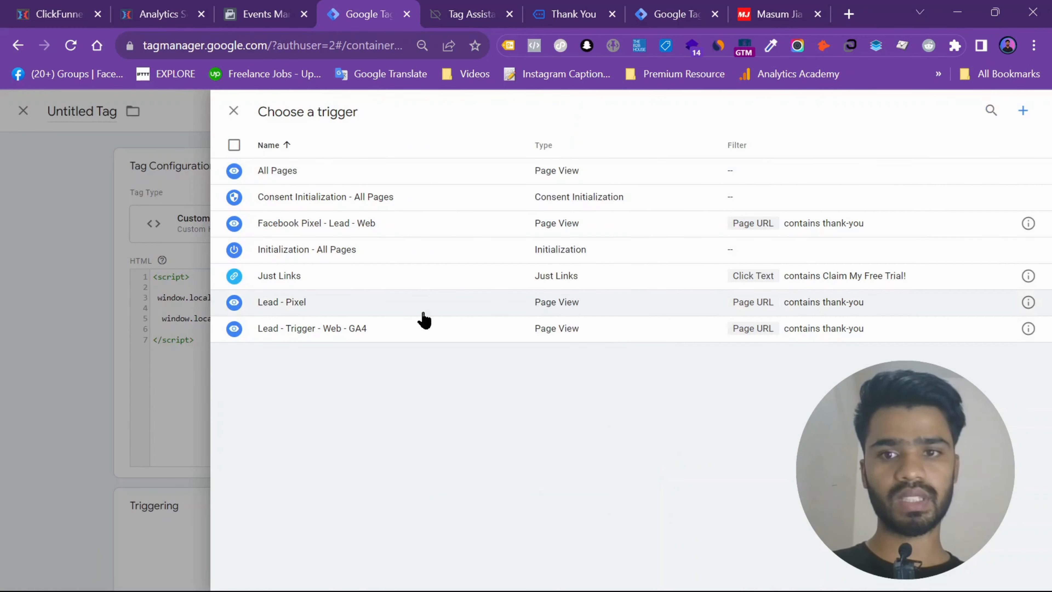
pyautogui.click(1024, 111)
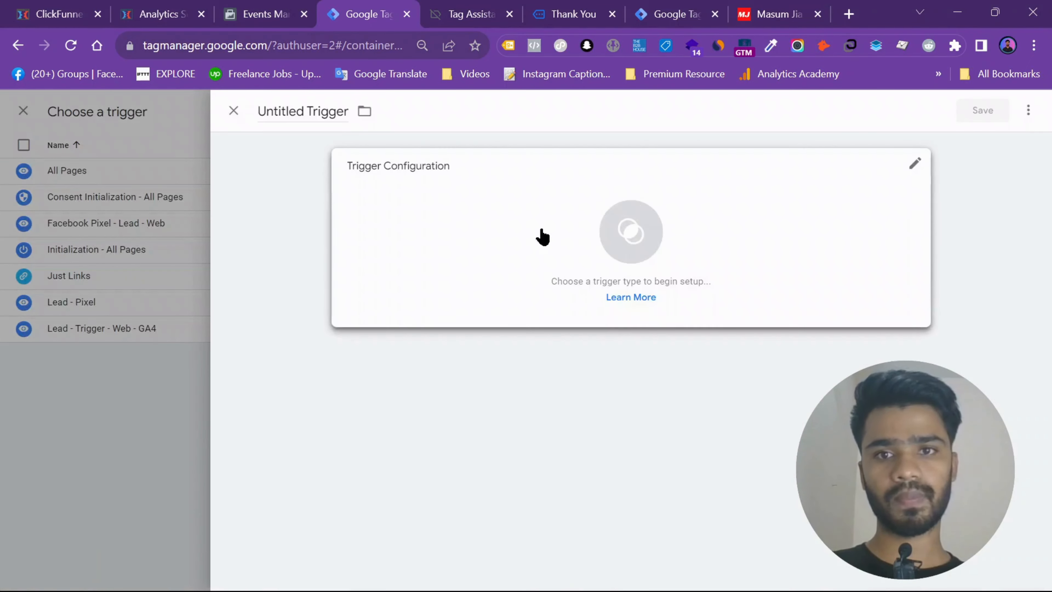
pyautogui.click(539, 234)
pyautogui.scroll(-2, 884, 345)
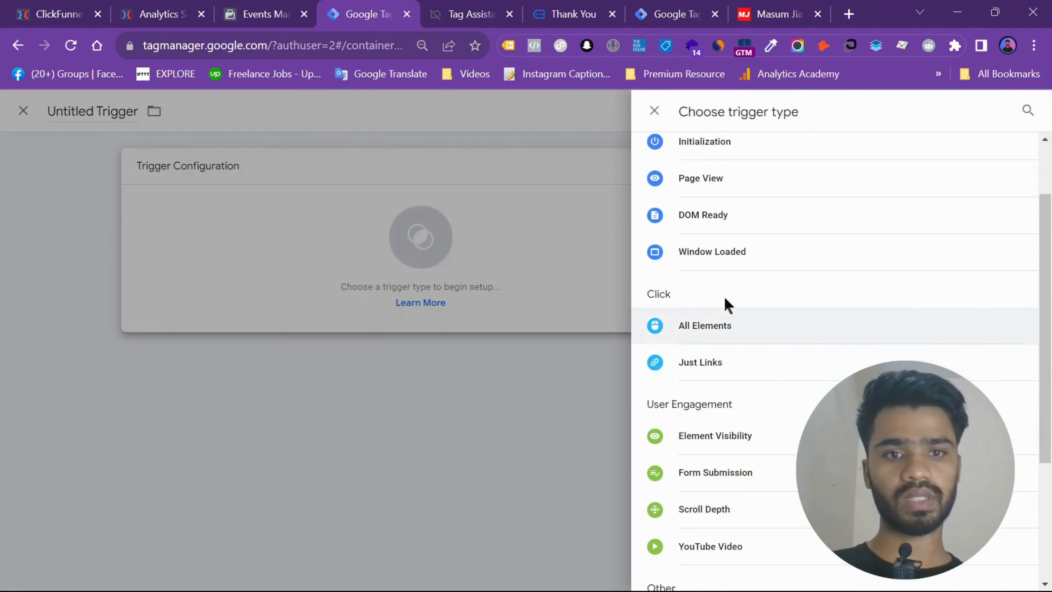
pyautogui.click(718, 359)
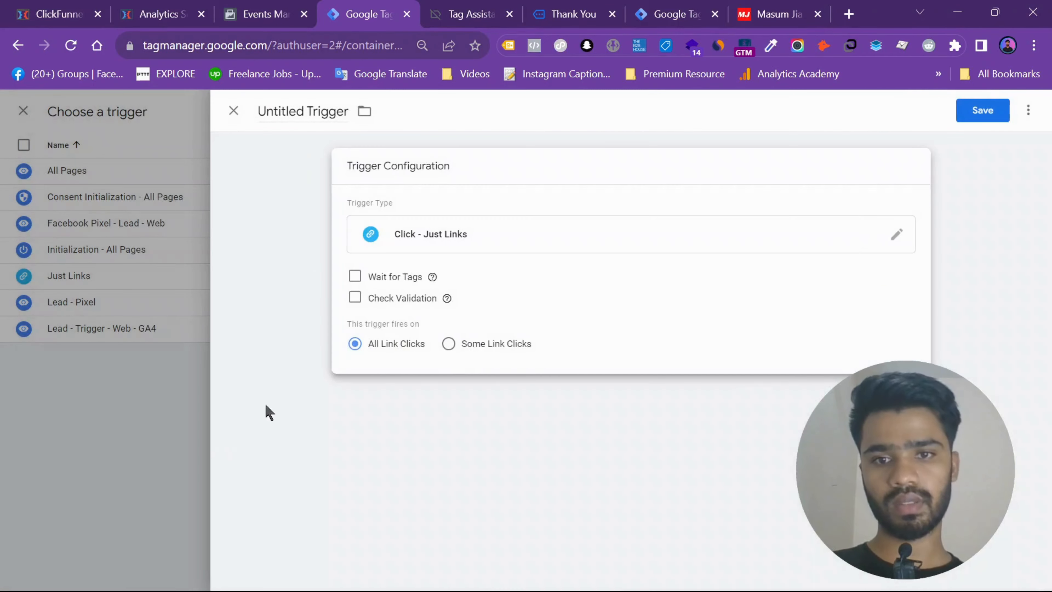
# - Set the trigger to fire on Some Link Clicks, with Click Text as the condition's variable
pyautogui.click(449, 344)
pyautogui.click(433, 405)
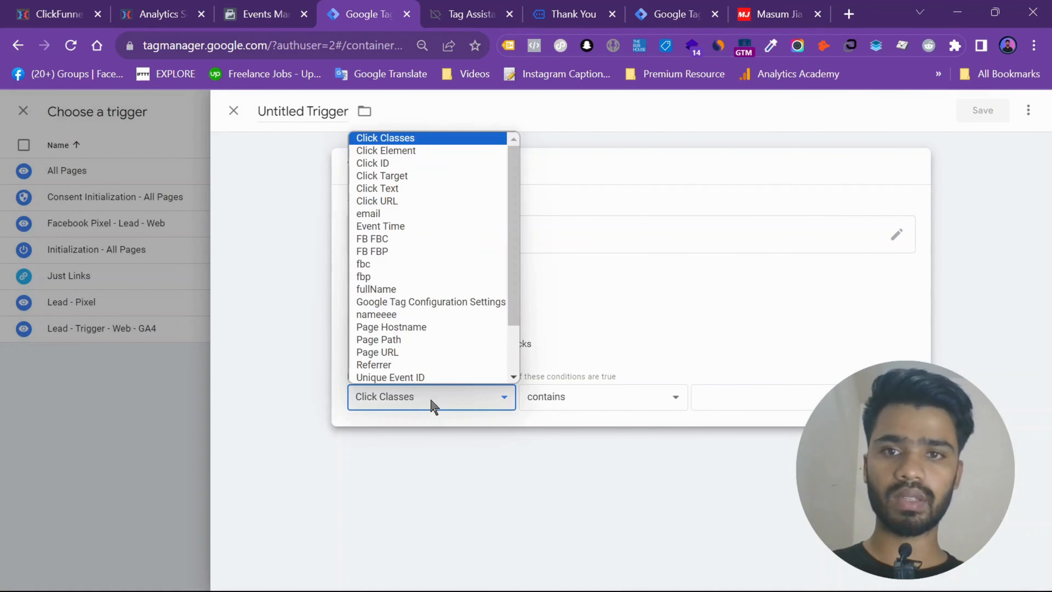
pyautogui.click(412, 188)
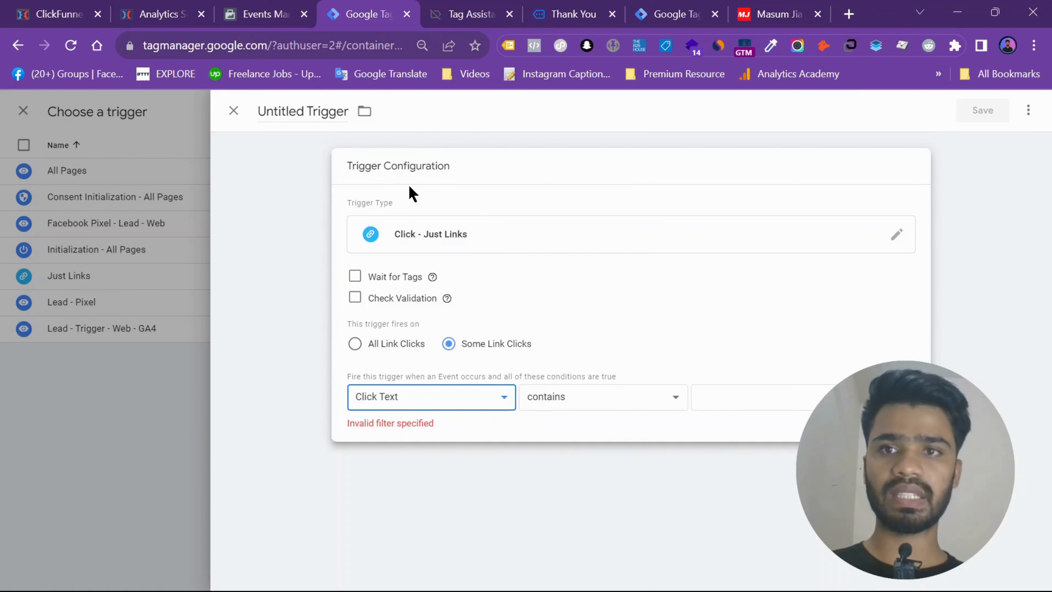
# - Switch to the lead funnel page and inspect the form's Claim My Free Trial! button in the page's HTML
pyautogui.click(182, 8)
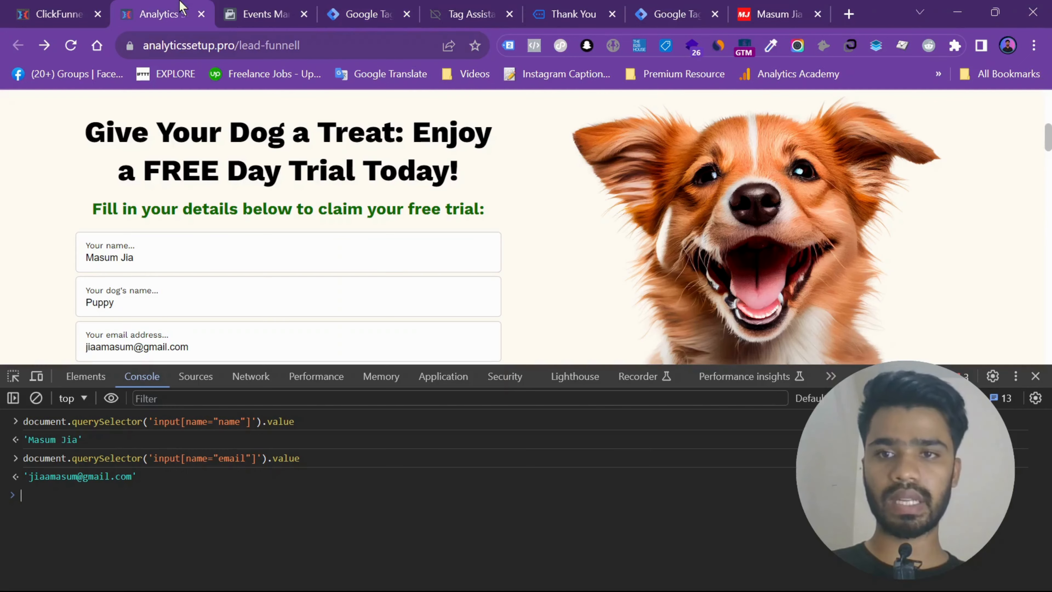
pyautogui.scroll(-5, 171, 254)
pyautogui.scroll(1, 171, 254)
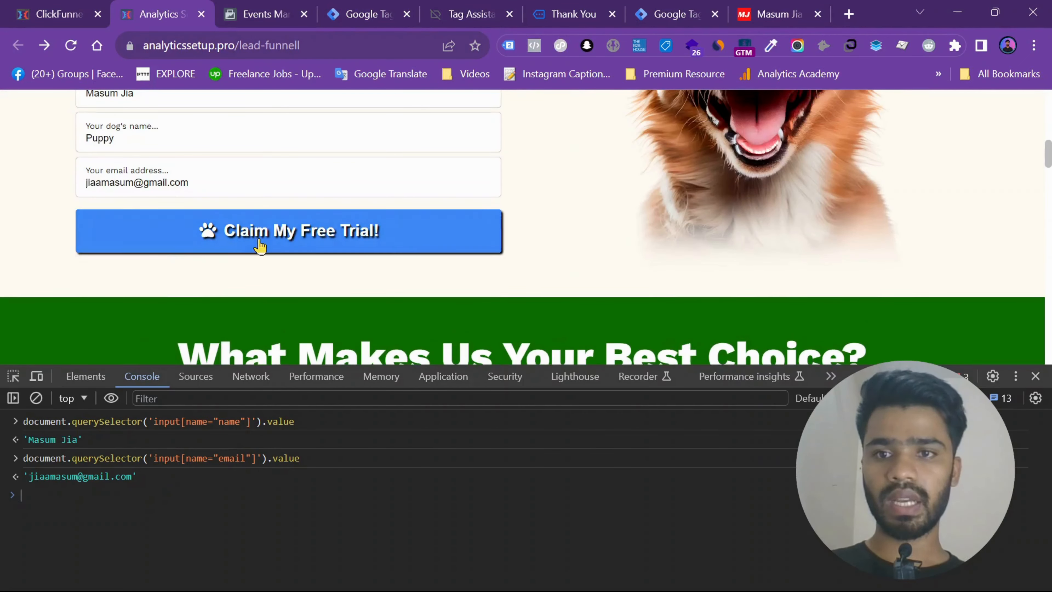
pyautogui.rightClick(278, 243)
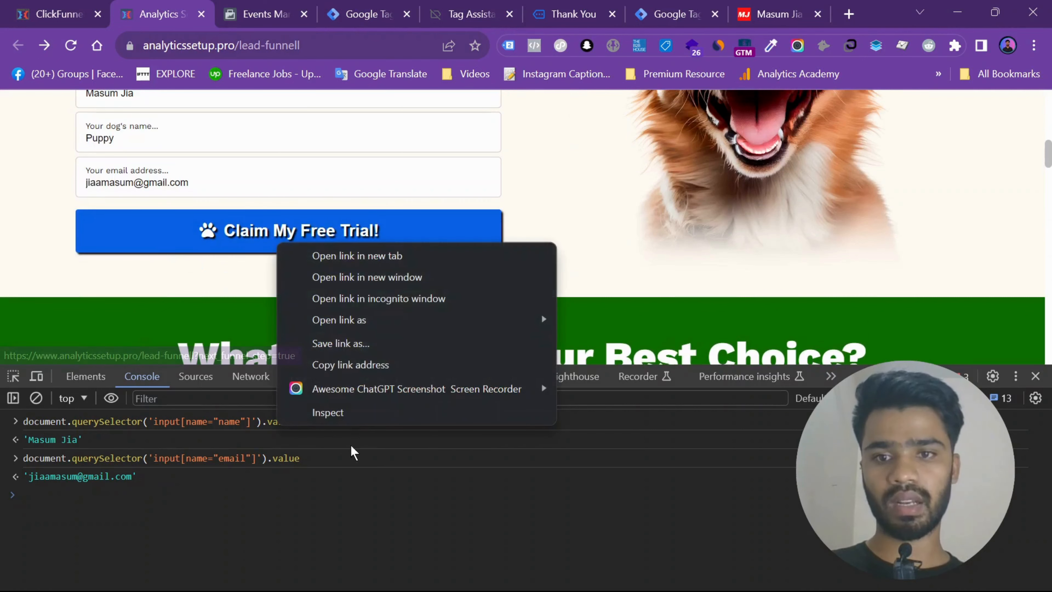
pyautogui.click(359, 413)
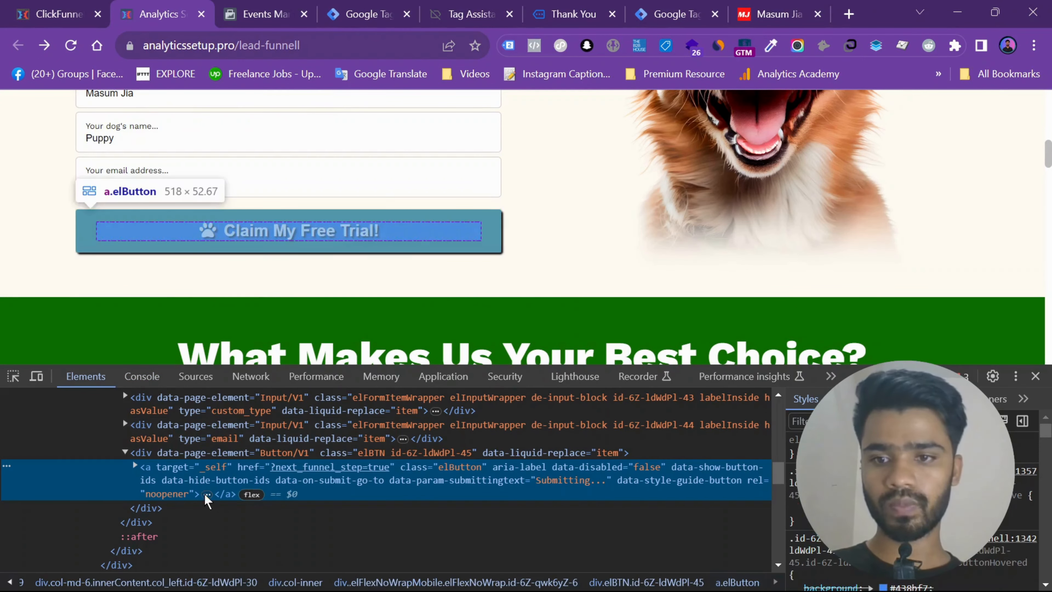
# - Expand the button's nested spans in the HTML and copy its text, Claim My Free Trial!
pyautogui.click(205, 494)
pyautogui.click(302, 512)
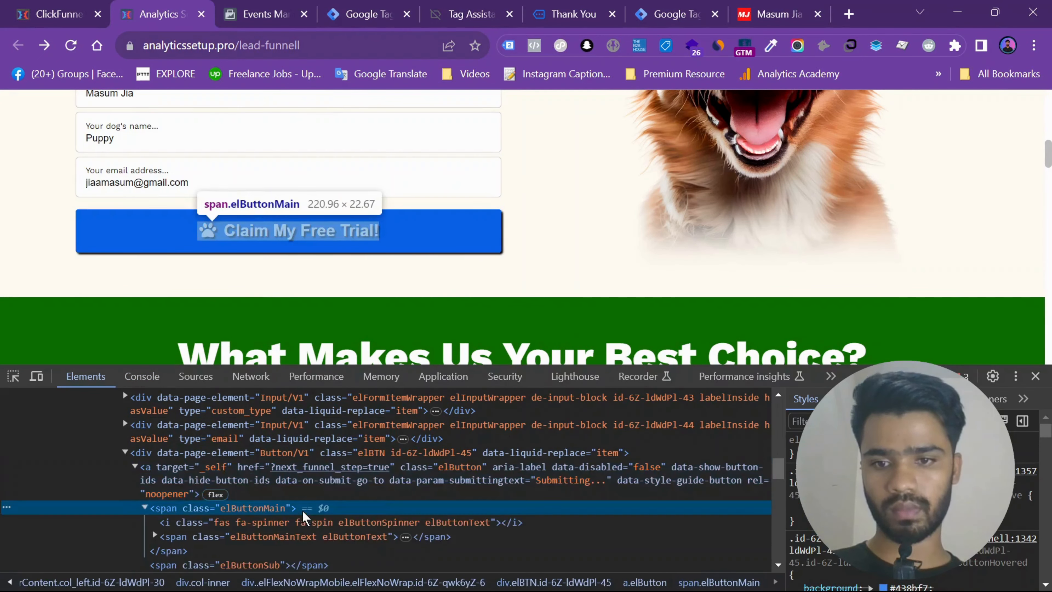
pyautogui.scroll(-2, 305, 510)
pyautogui.click(407, 456)
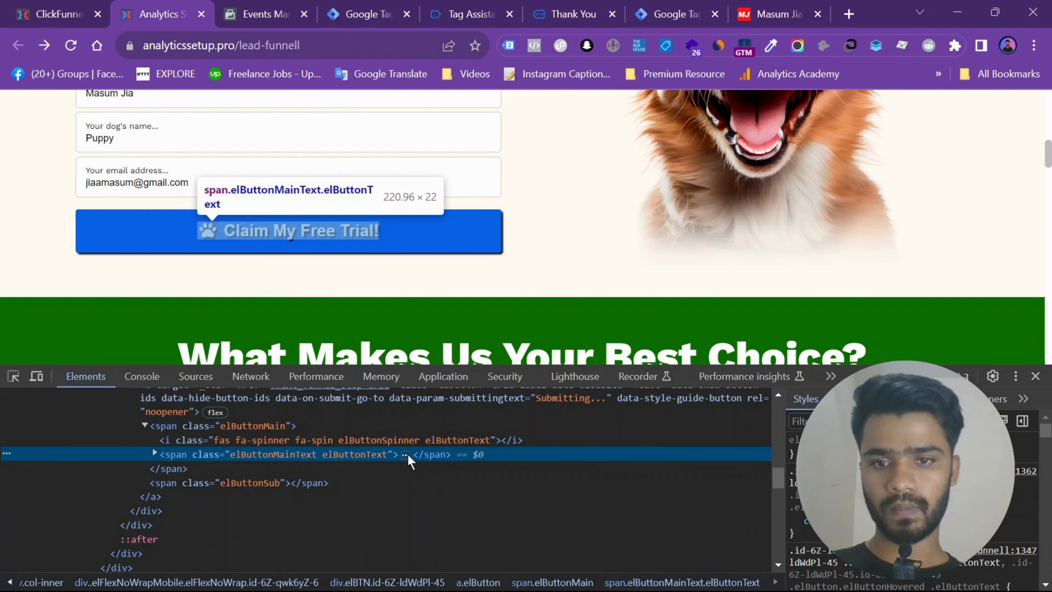
pyautogui.click(405, 455)
pyautogui.doubleClick(232, 483)
pyautogui.hotkey('ctrl', 'c')
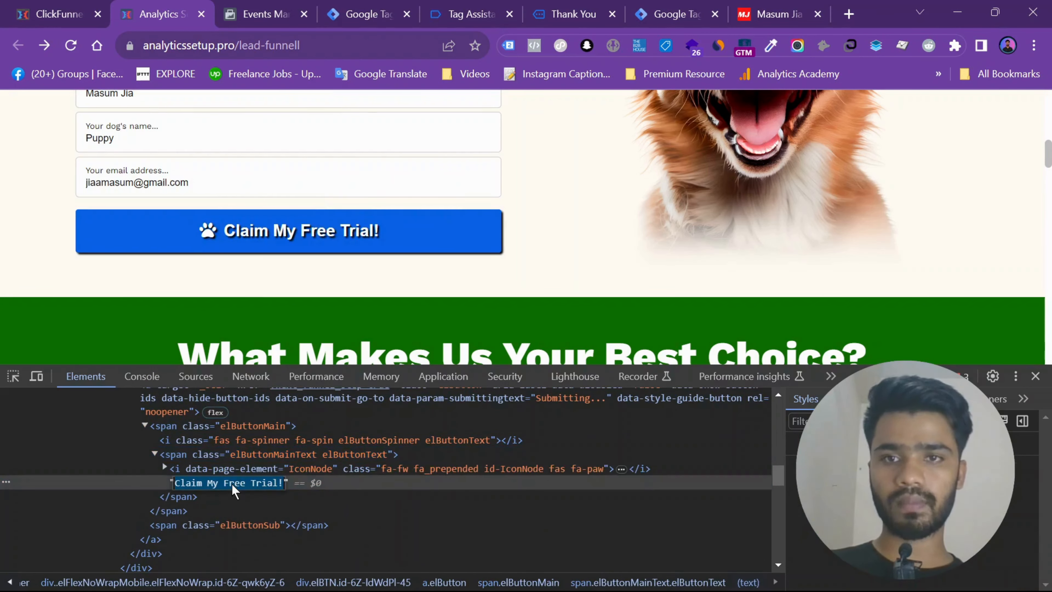
# - Return to the trigger in Google Tag Manager and set its Click Text contains condition to Claim My Free Trial!
pyautogui.click(394, 2)
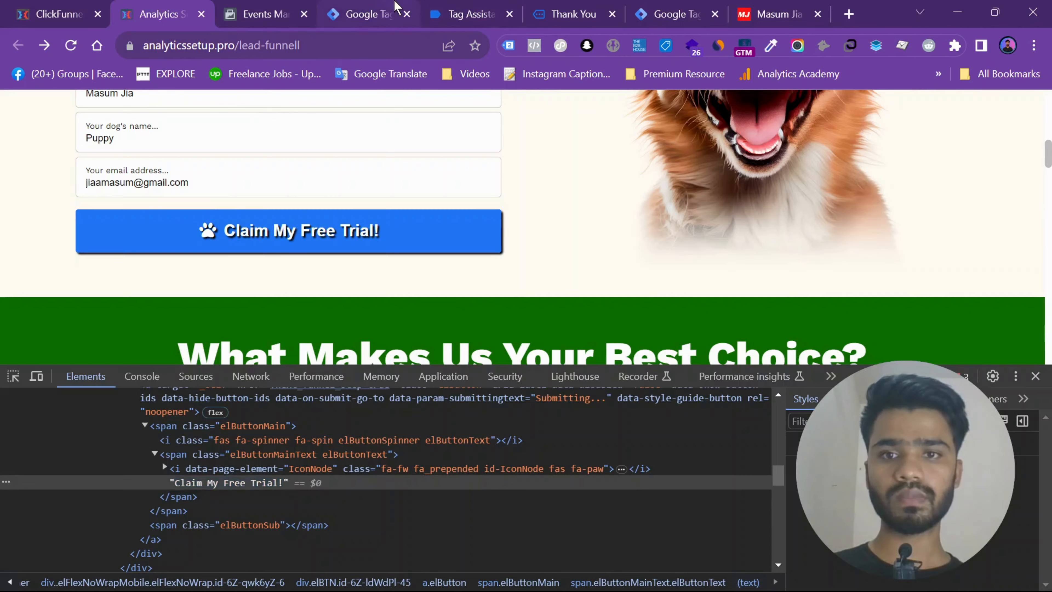
pyautogui.click(759, 393)
pyautogui.hotkey('ctrl', 'v')
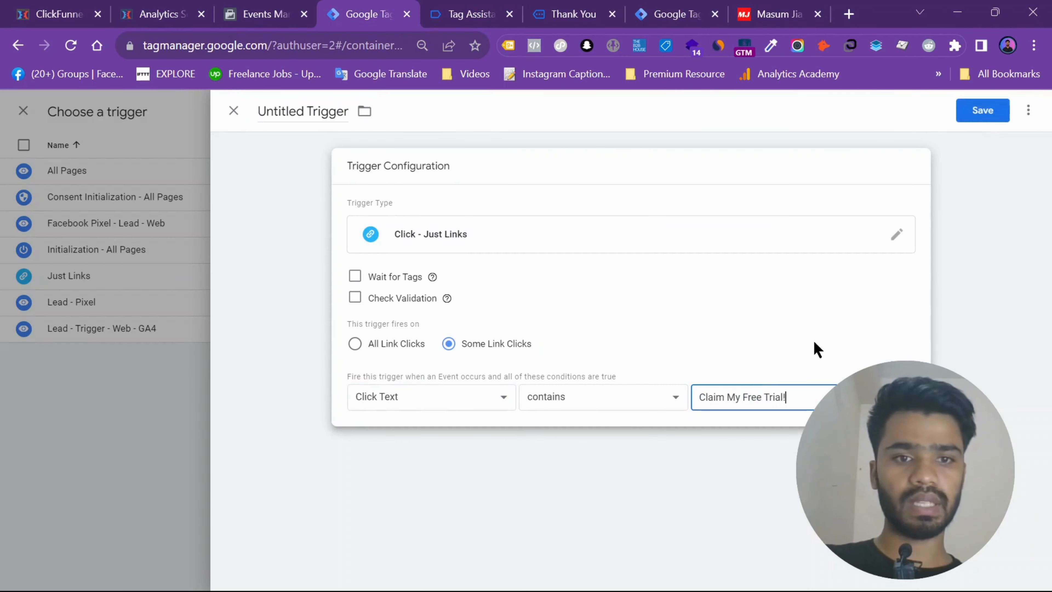
# - Save the trigger under the name Dynamic Value Tracking - Trigger
pyautogui.click(978, 111)
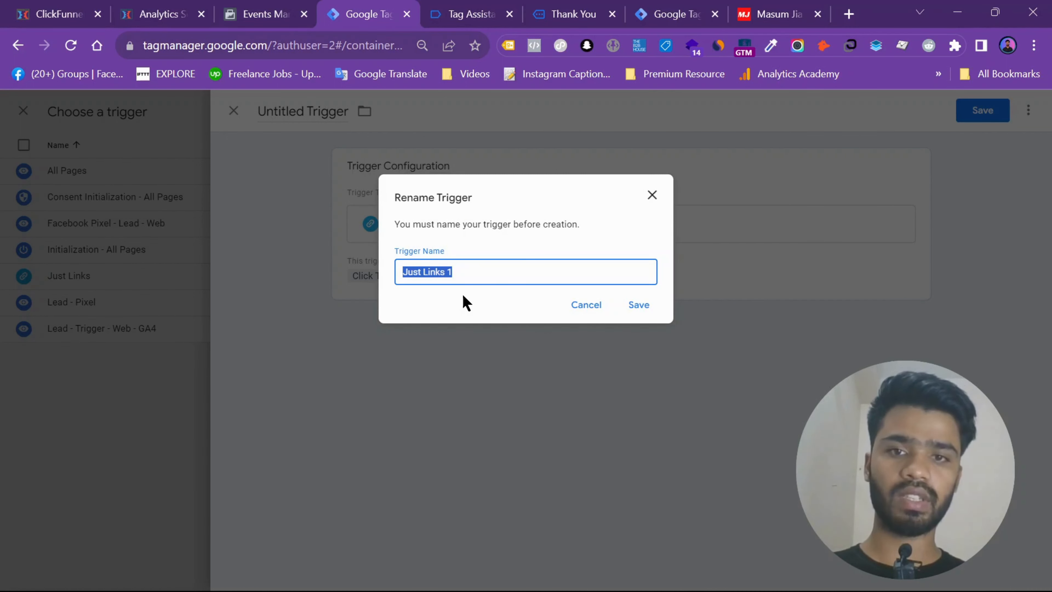
pyautogui.write('Dynamic Value Tracking')
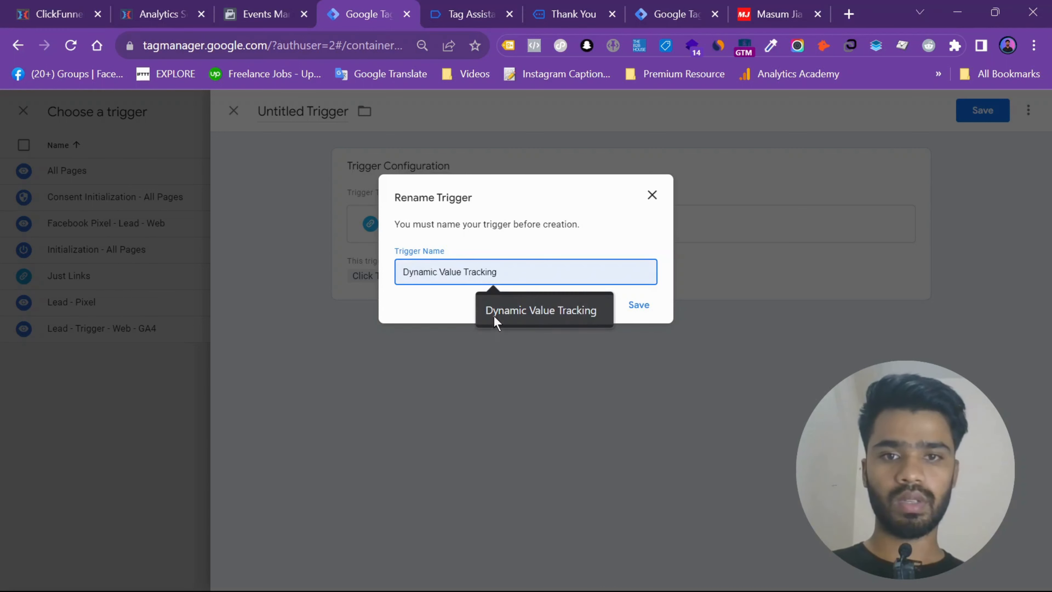
pyautogui.click(495, 319)
pyautogui.write('b')
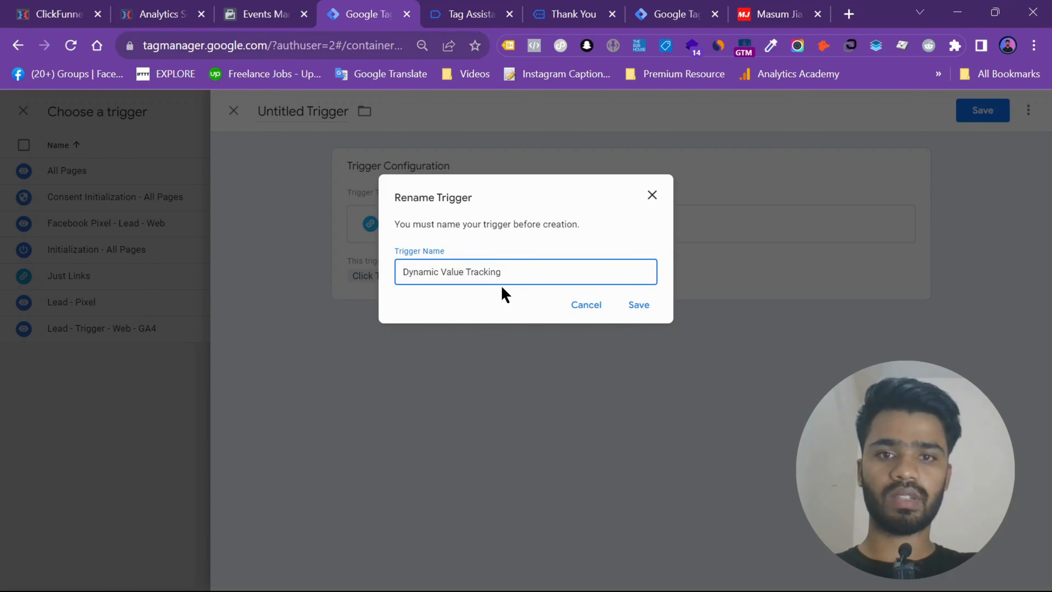
pyautogui.write('Trigger')
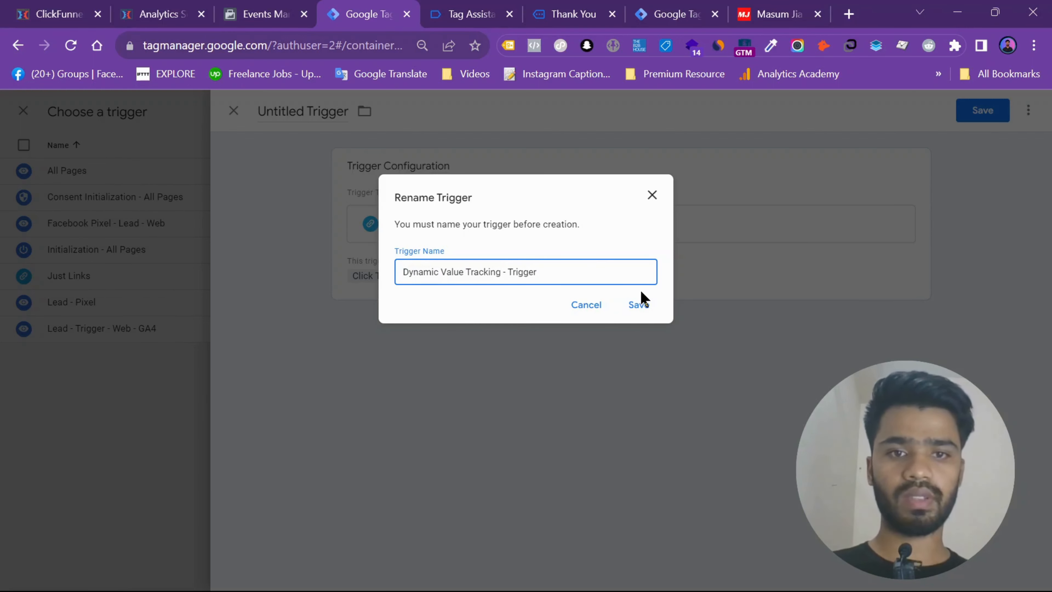
pyautogui.click(639, 304)
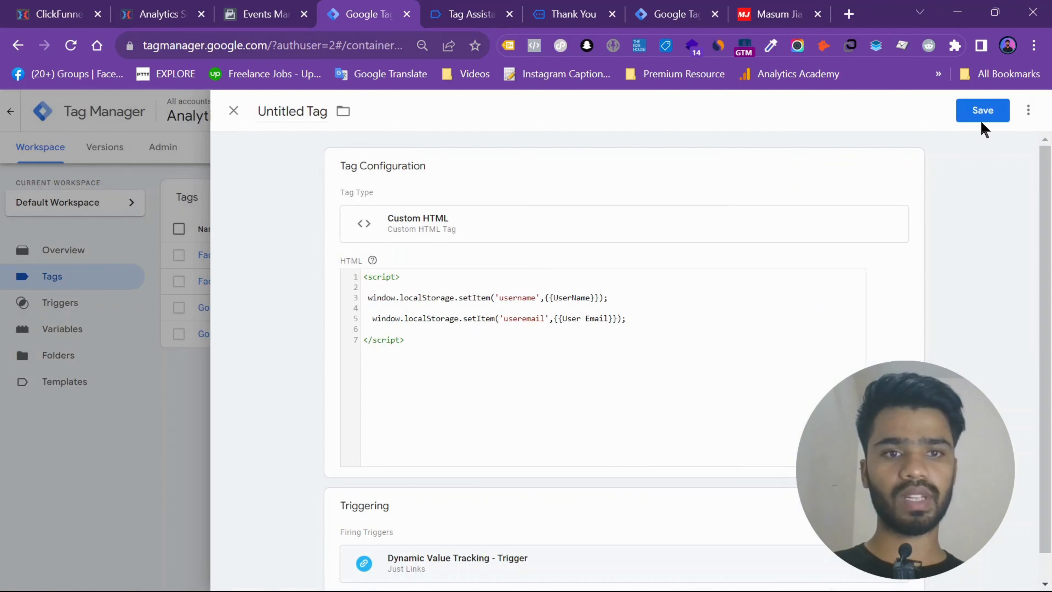
# - Save the Custom HTML tag under the name Dynamic Value Tracking - Tag
pyautogui.click(982, 111)
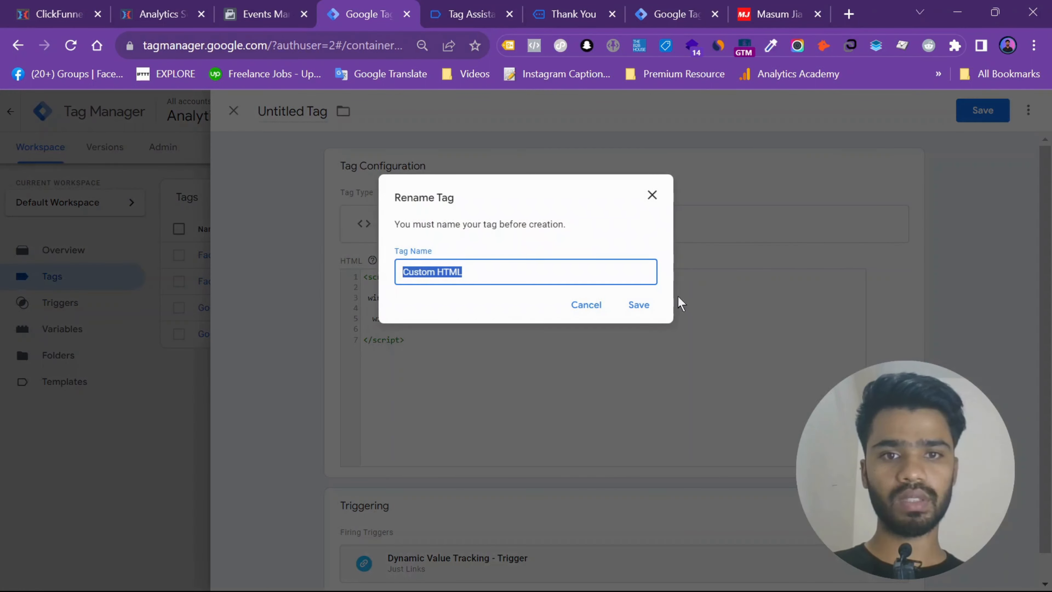
pyautogui.write('Dynamic Value Tracking')
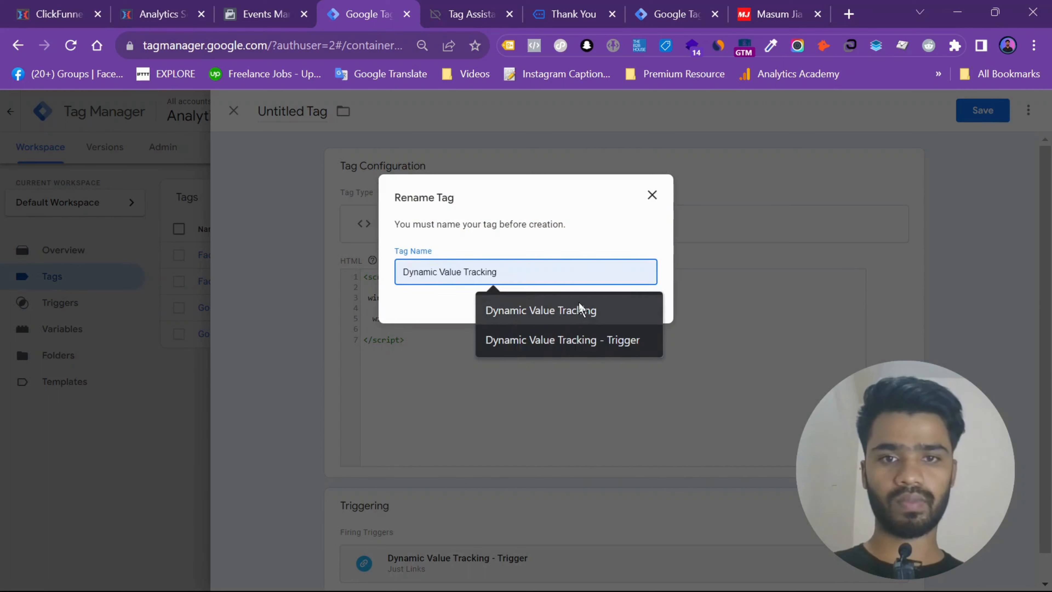
pyautogui.click(579, 305)
pyautogui.write('- Tag')
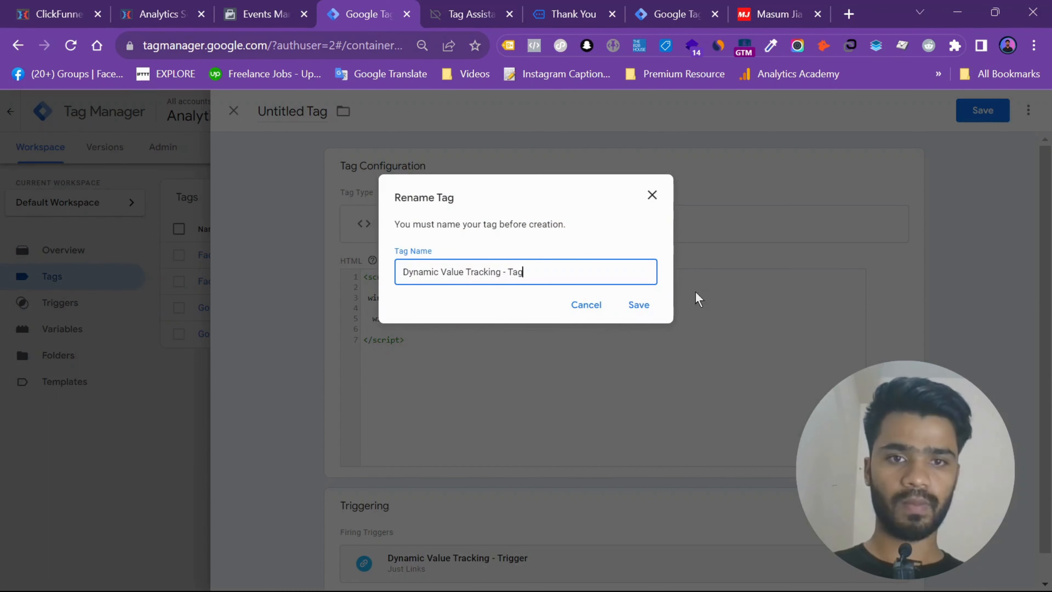
pyautogui.click(639, 304)
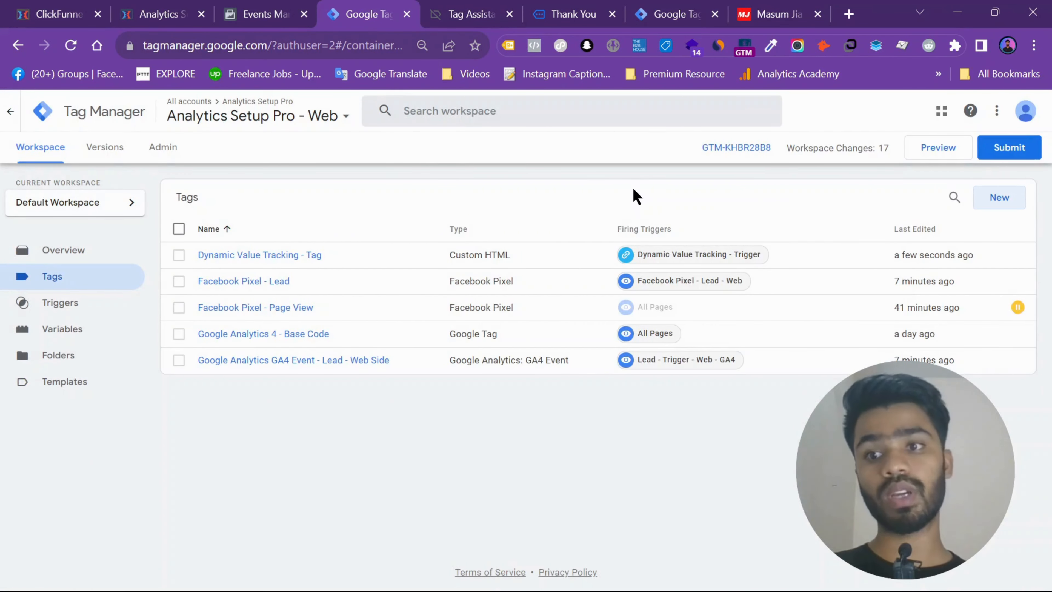
# - Create a new user-defined variable of type Custom JavaScript
pyautogui.click(48, 330)
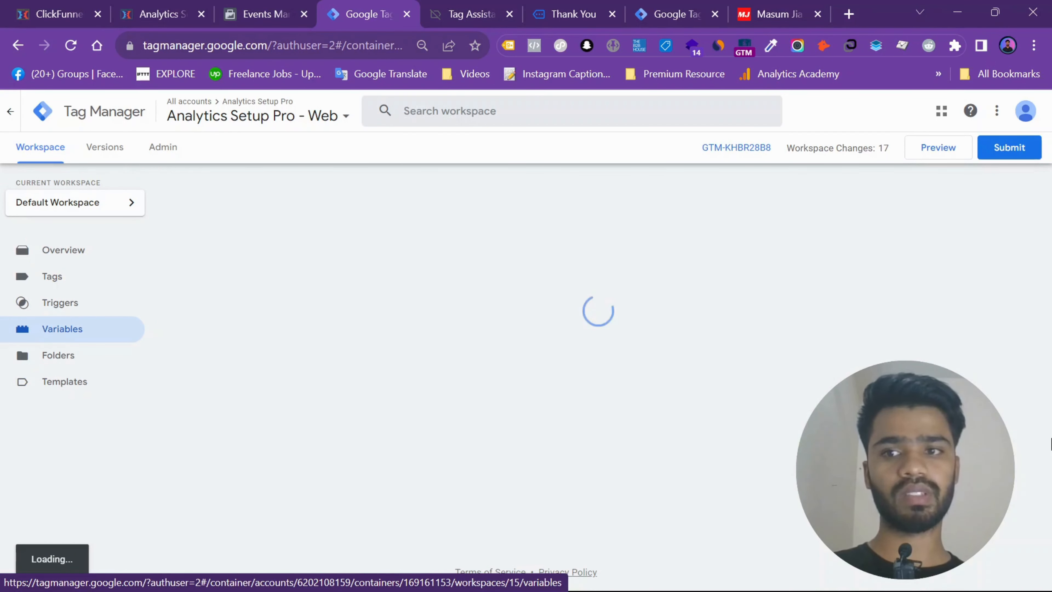
pyautogui.scroll(-8, 996, 160)
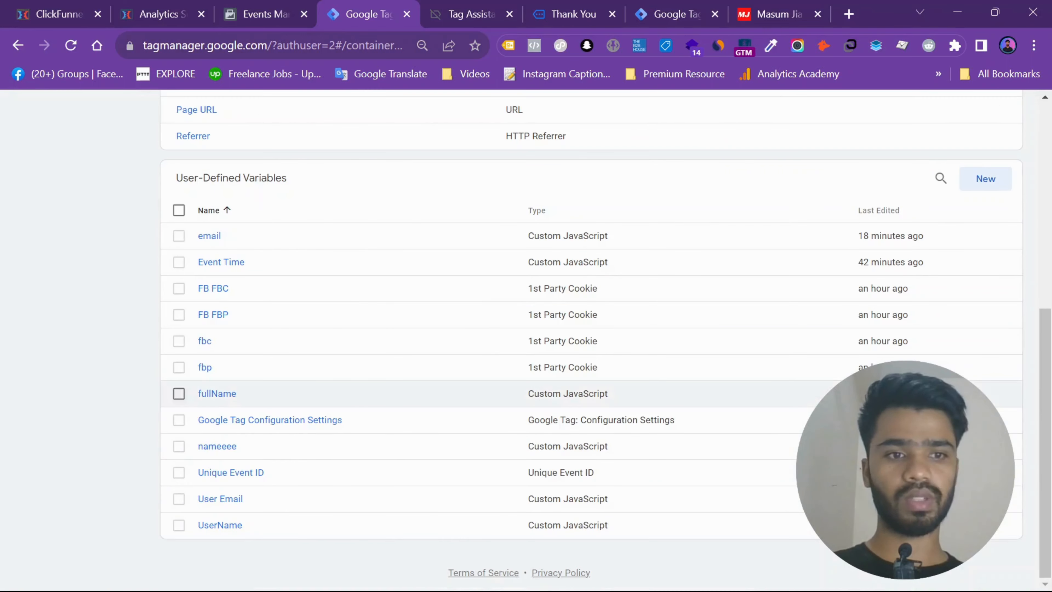
pyautogui.click(996, 182)
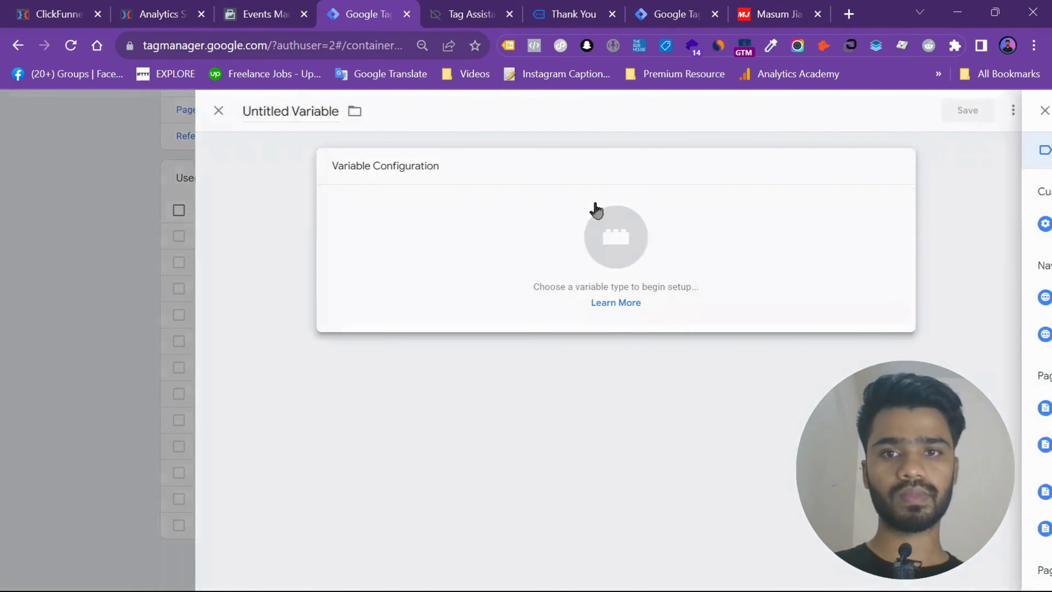
pyautogui.click(593, 207)
pyautogui.scroll(-2, 850, 254)
pyautogui.click(768, 371)
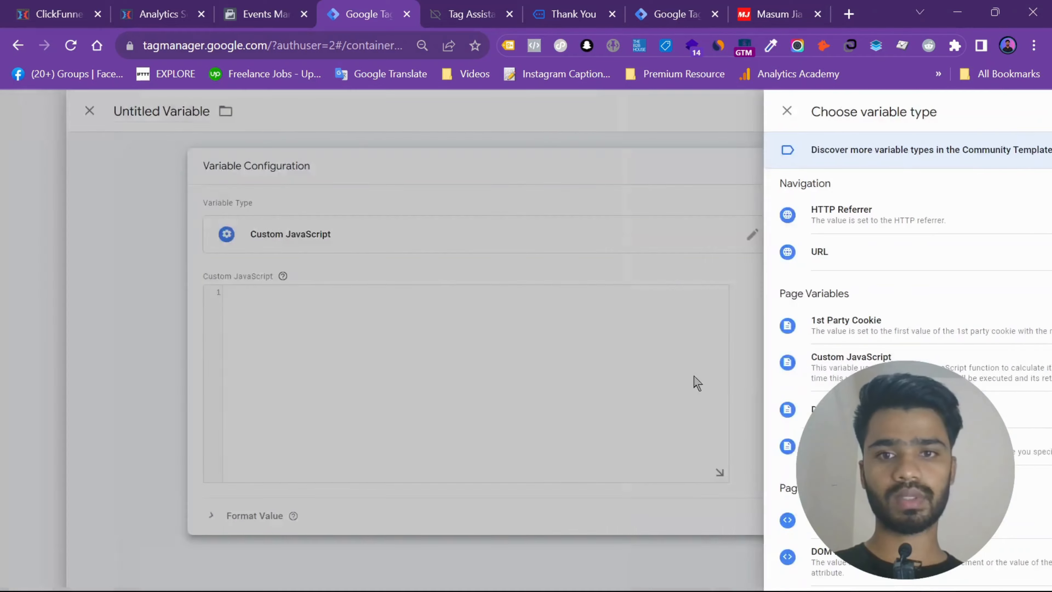
# - Switch to Notepad and copy the function returning window.localStorage.getItem('dogname') from New Text Document (4).txt
pyautogui.click(716, 559)
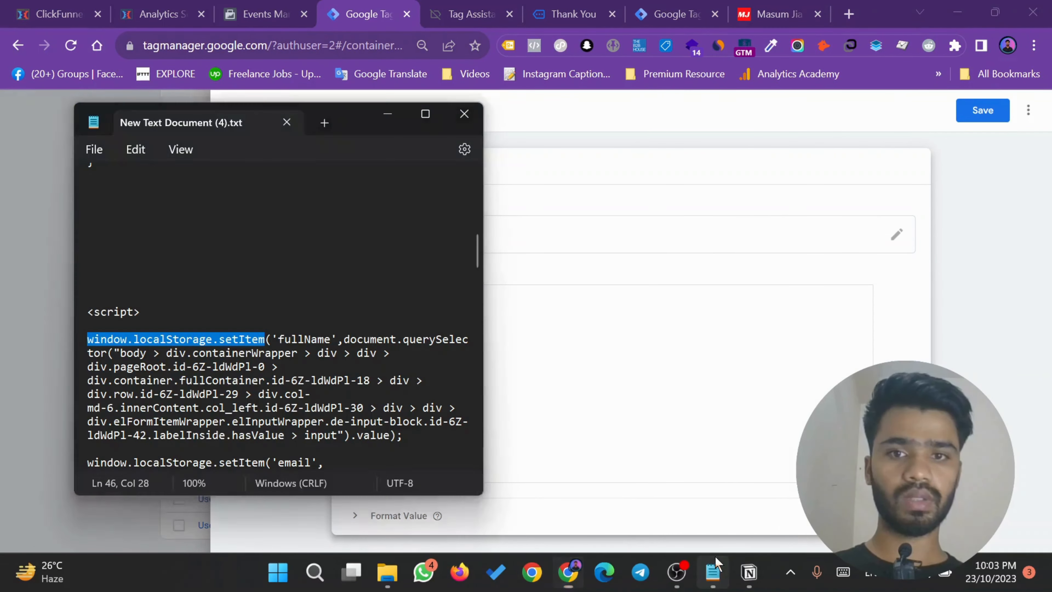
pyautogui.scroll(-10, 269, 255)
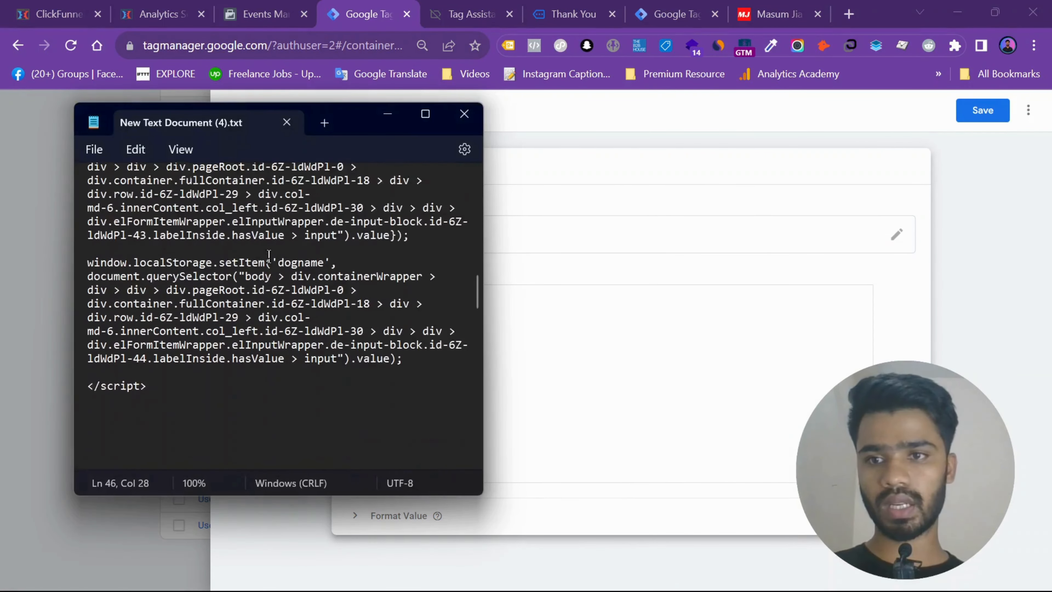
pyautogui.scroll(-2, 270, 257)
pyautogui.moveTo(131, 366); pyautogui.dragTo(81, 303)
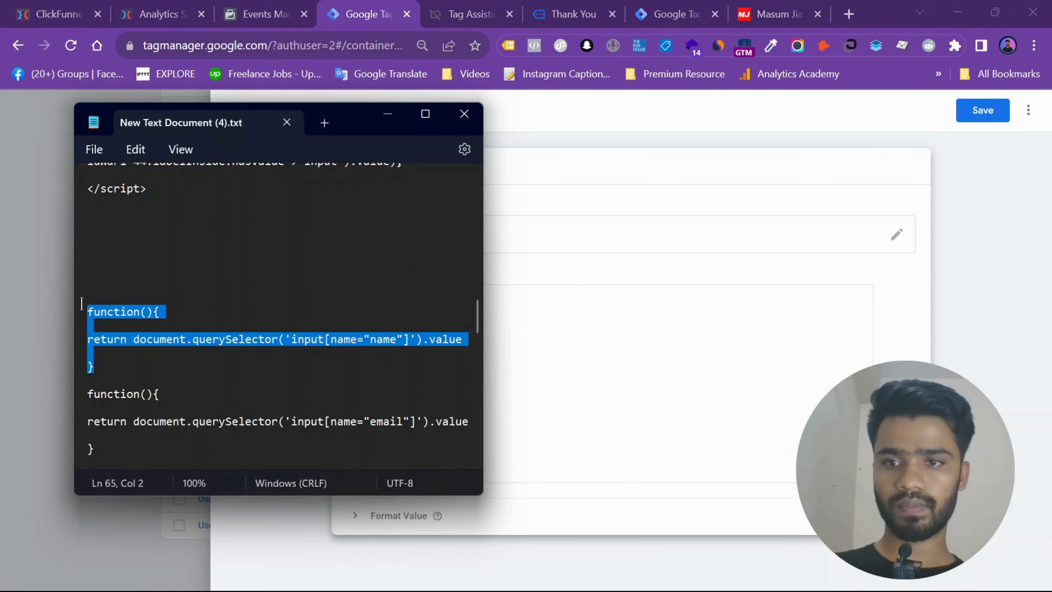
pyautogui.scroll(-2, 258, 299)
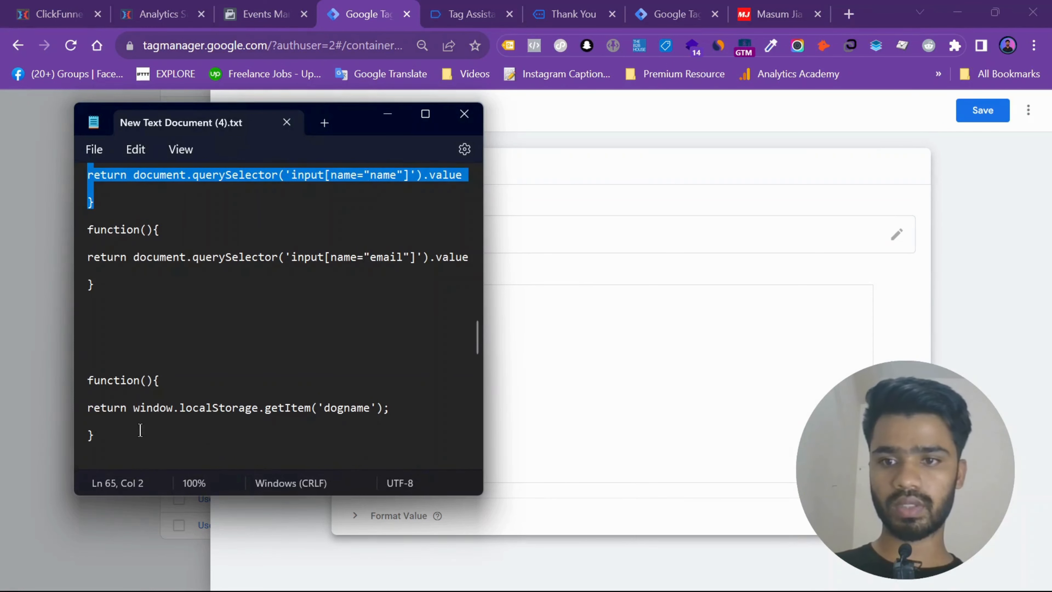
pyautogui.moveTo(140, 430); pyautogui.dragTo(77, 382)
pyautogui.hotkey('ctrl', 'c')
# - Paste the copied function into the variable's Custom JavaScript code and change its getItem key to 'username'
pyautogui.click(550, 316)
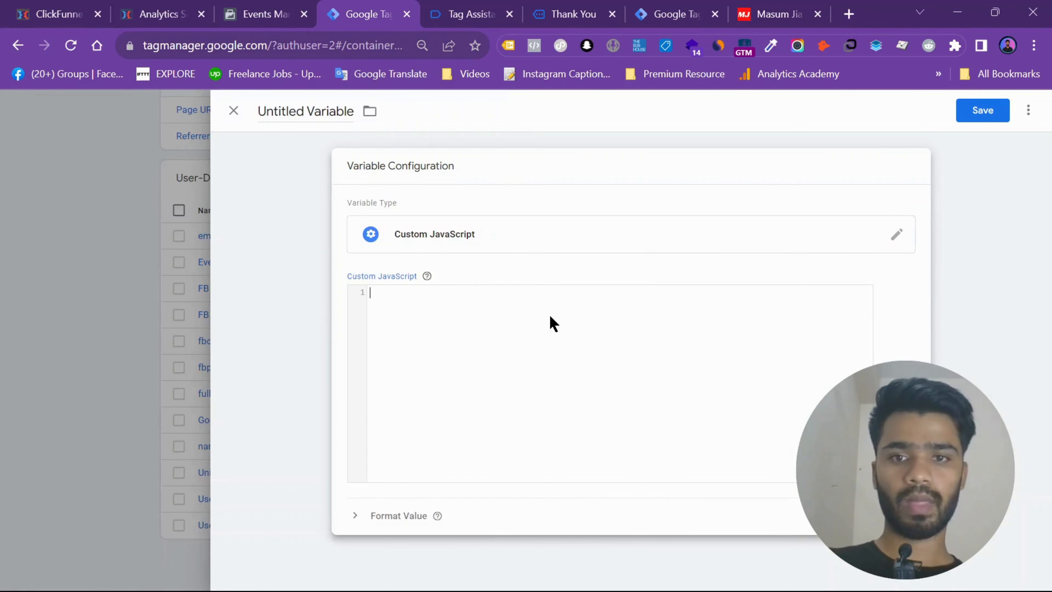
pyautogui.hotkey('ctrl', 'v')
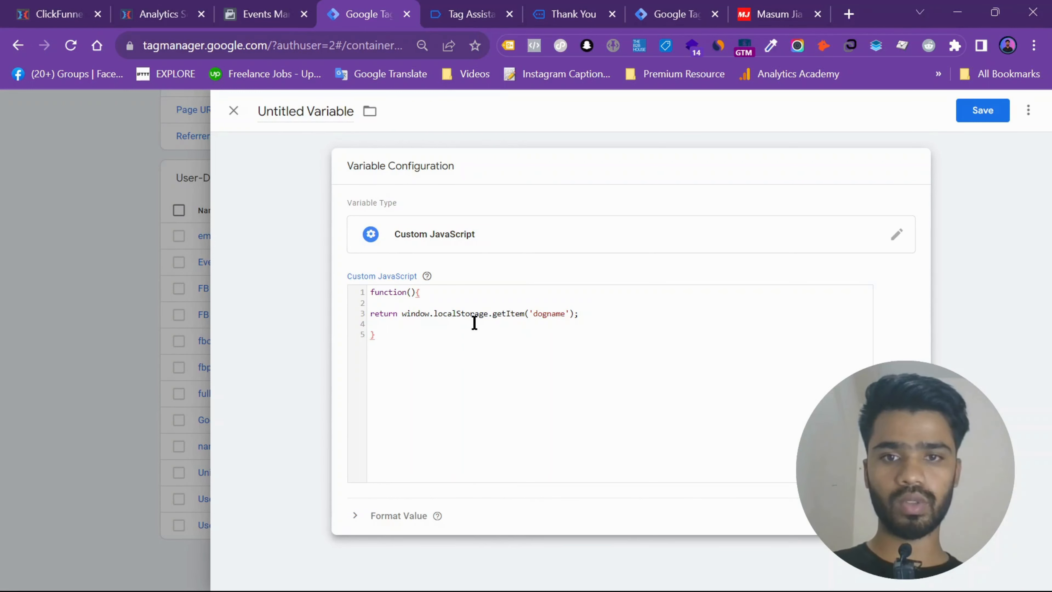
pyautogui.doubleClick(550, 315)
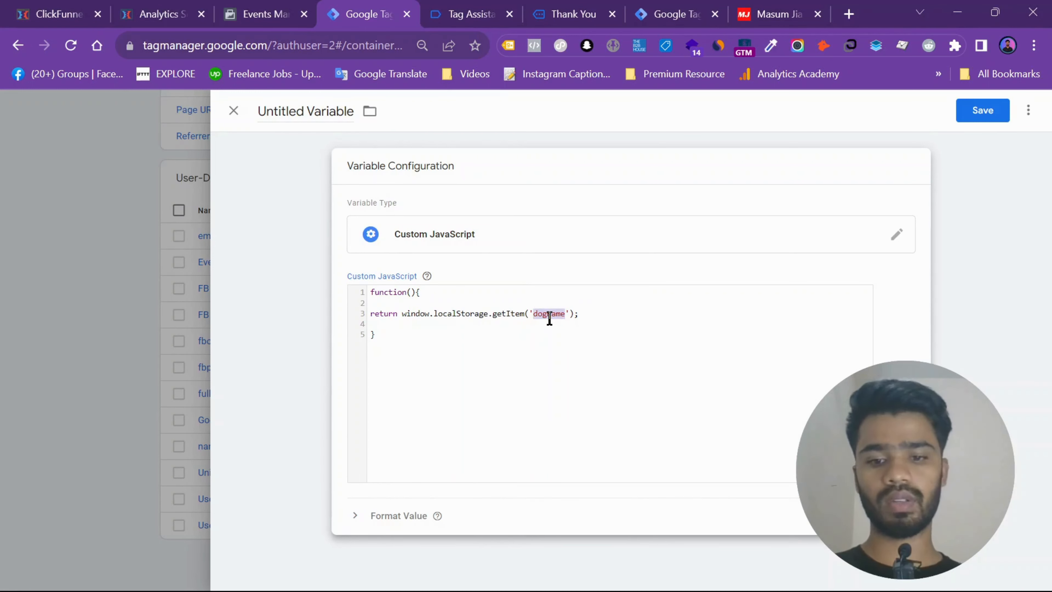
pyautogui.write('username')
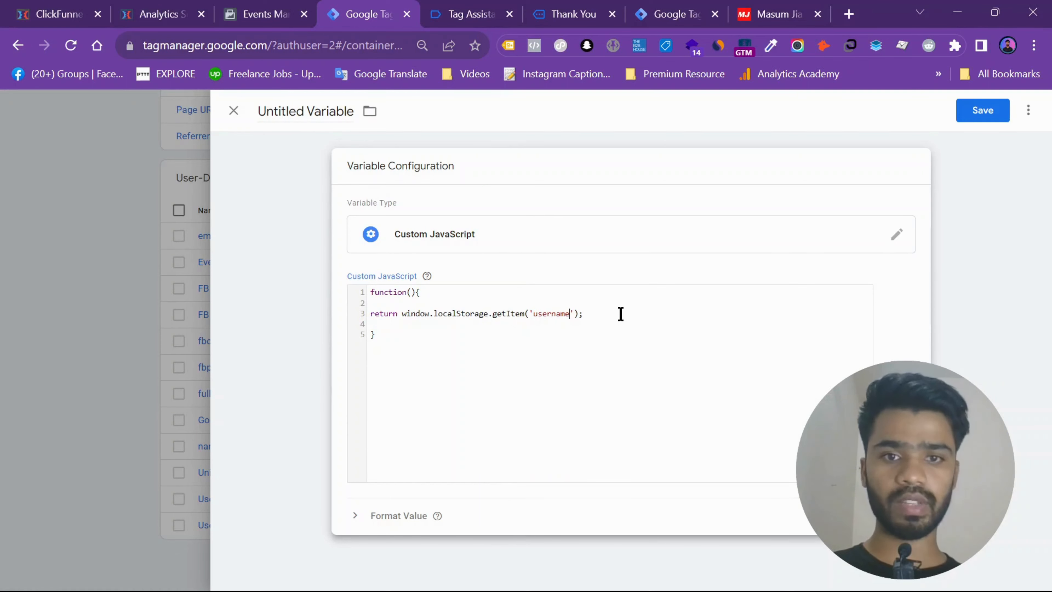
# - Save the Custom JavaScript variable under the name USER NAME VARIABLE
pyautogui.click(978, 112)
pyautogui.write('us')
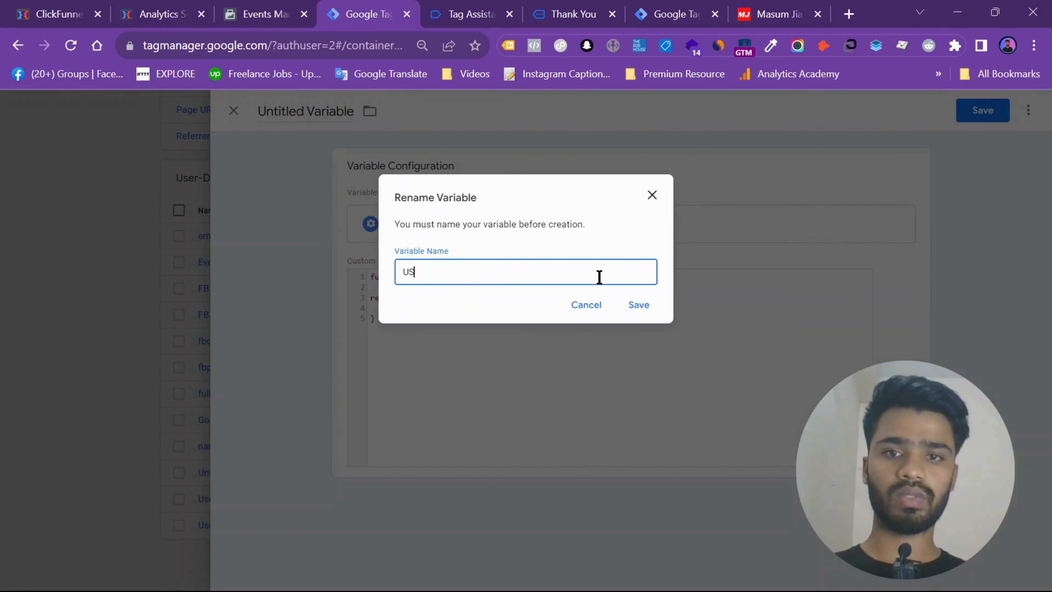
pyautogui.write('ER NA')
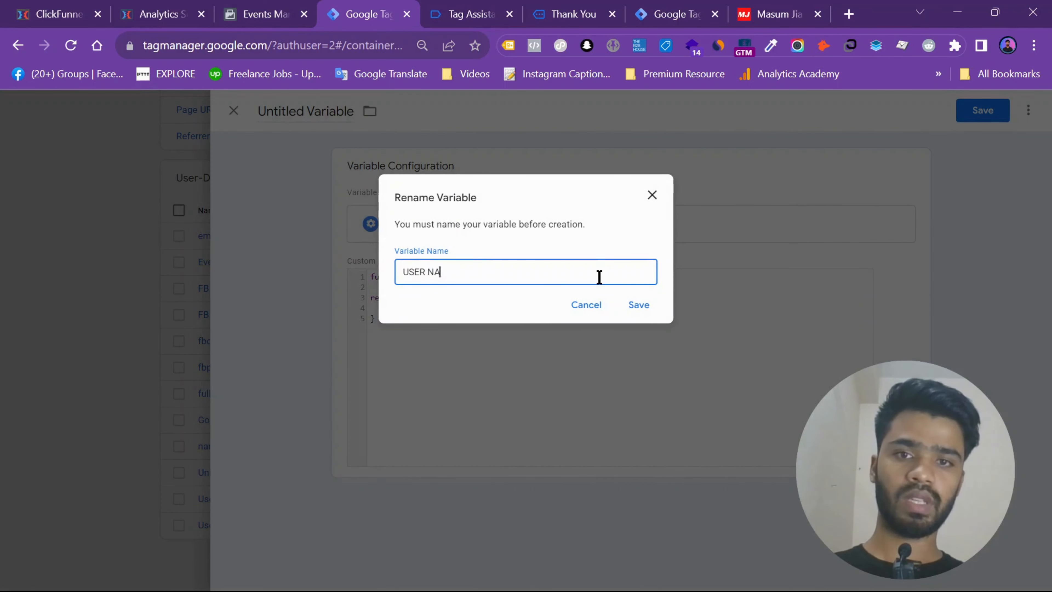
pyautogui.write('ME VARIB')
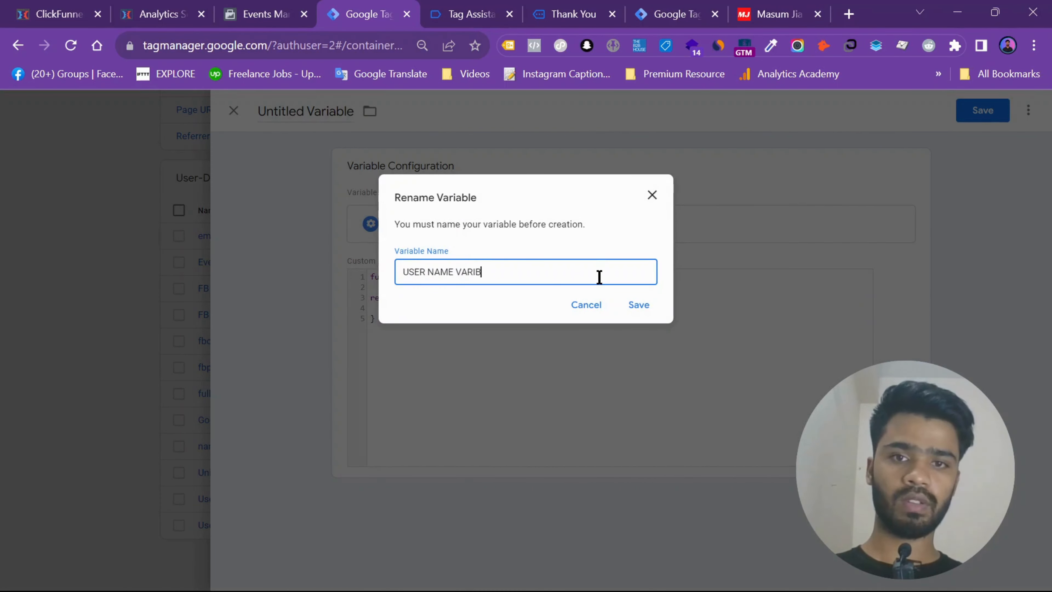
pyautogui.press('BackSpace')
pyautogui.press('BackSpace')
pyautogui.press('BackSpace')
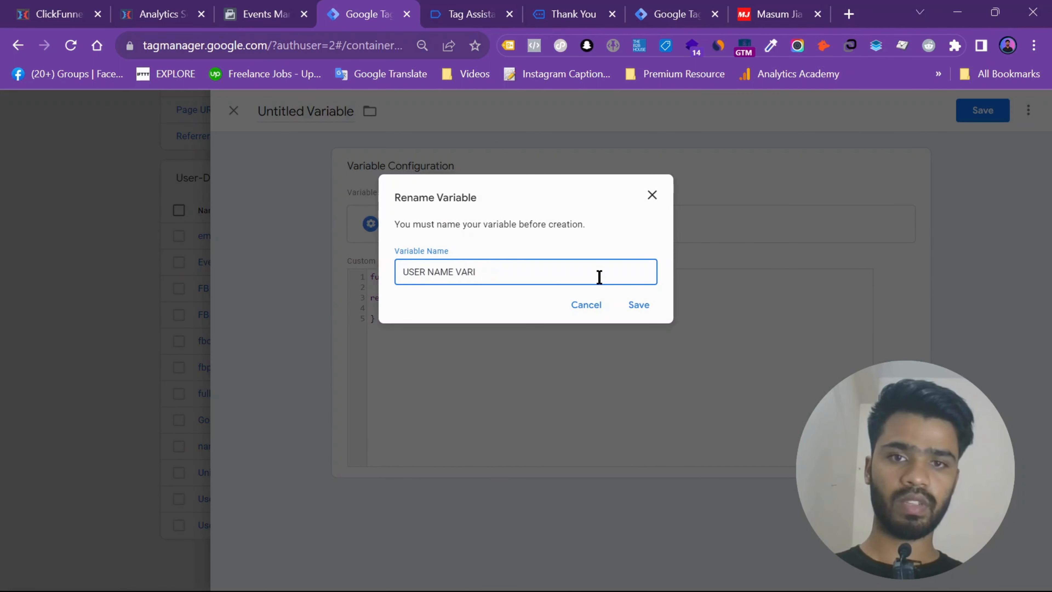
pyautogui.write('ABLE')
pyautogui.hotkey('ctrl', 'a')
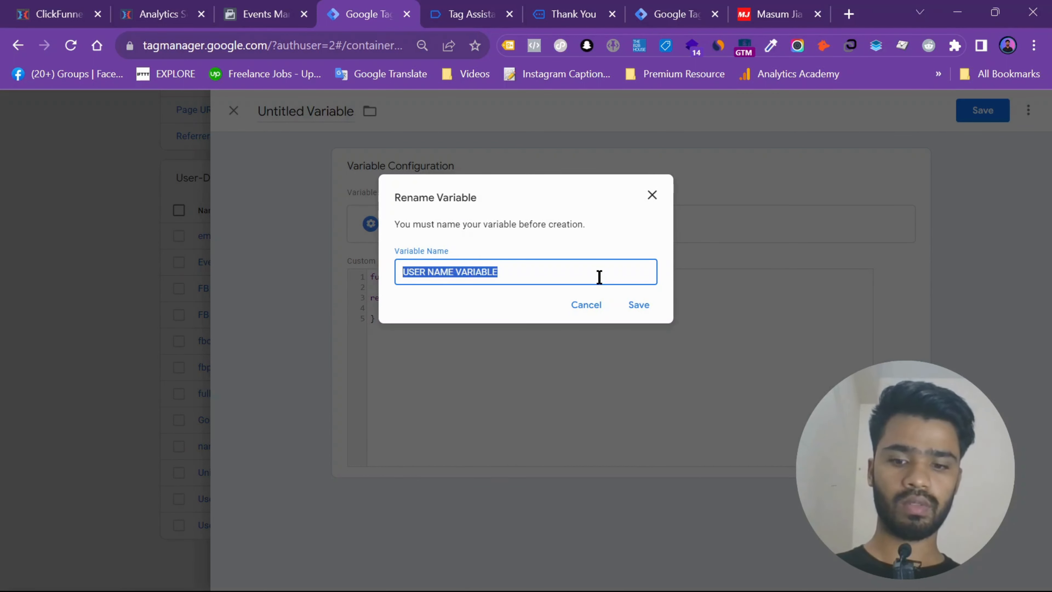
pyautogui.click(646, 307)
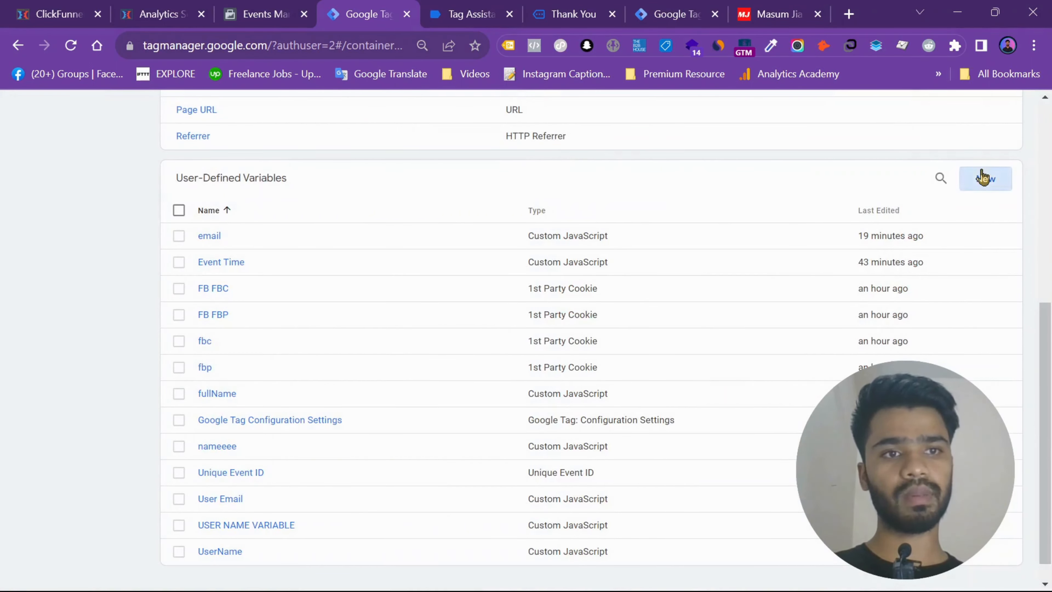
# - Create another user-defined variable of type Custom JavaScript
pyautogui.click(982, 177)
pyautogui.click(705, 181)
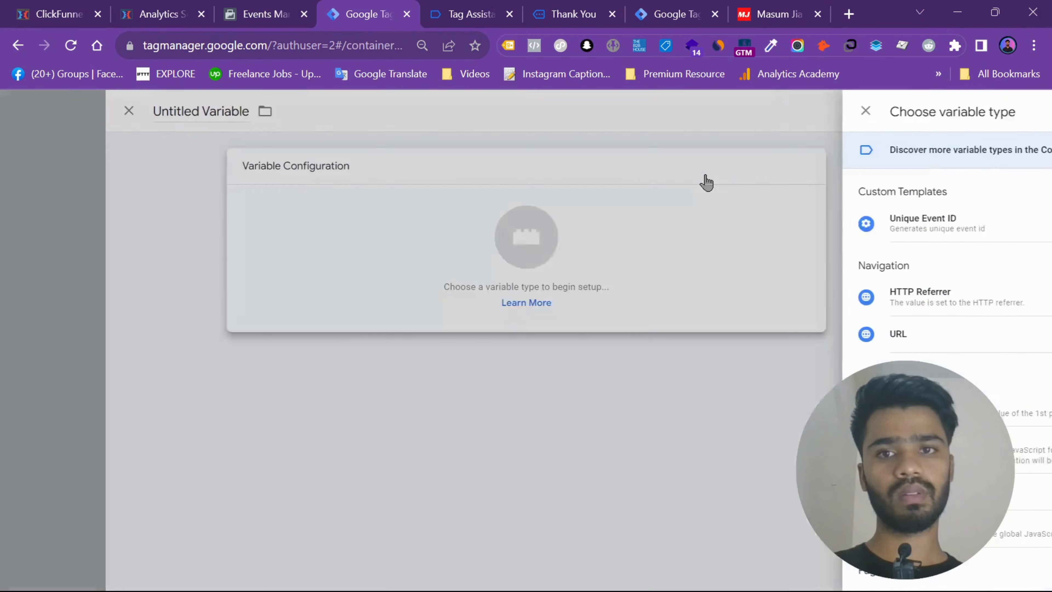
pyautogui.click(765, 450)
# - Name the new variable USER EMAIL VARIABLE
pyautogui.click(262, 111)
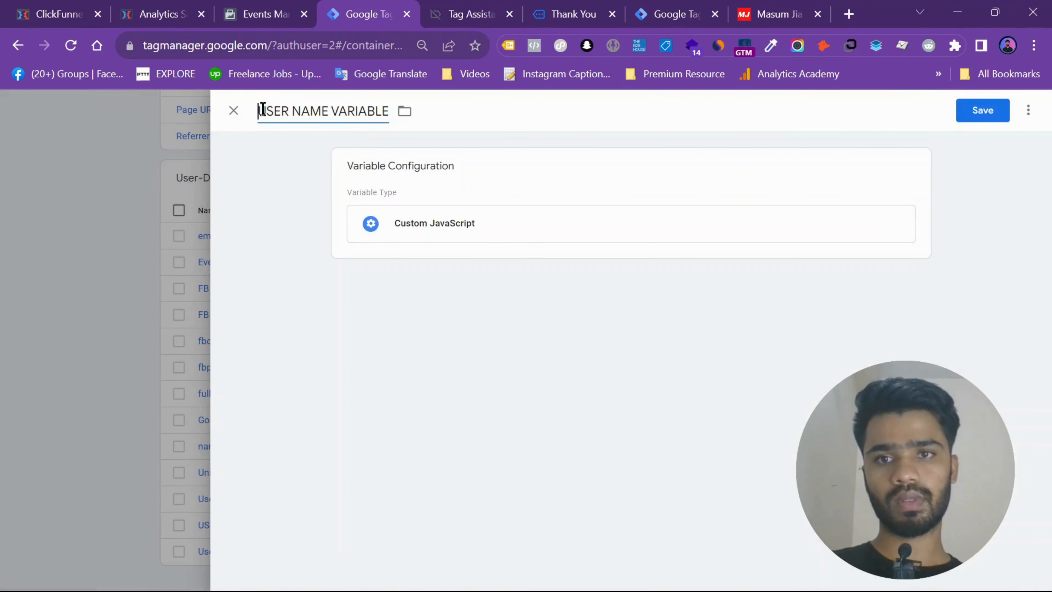
pyautogui.click(365, 112)
pyautogui.doubleClick(365, 112)
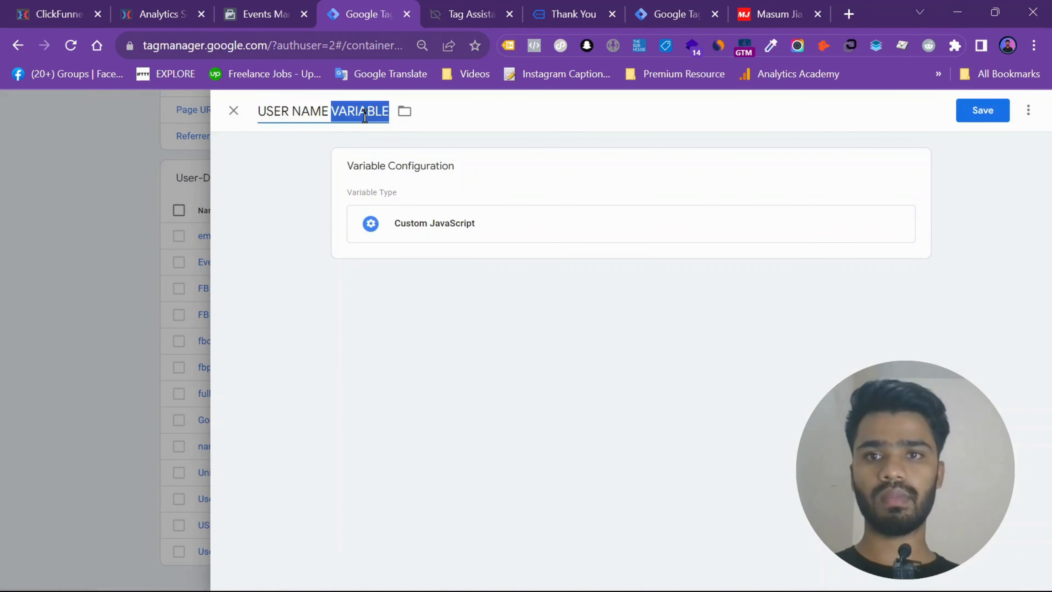
pyautogui.doubleClick(314, 114)
pyautogui.write('e')
pyautogui.press('BackSpace')
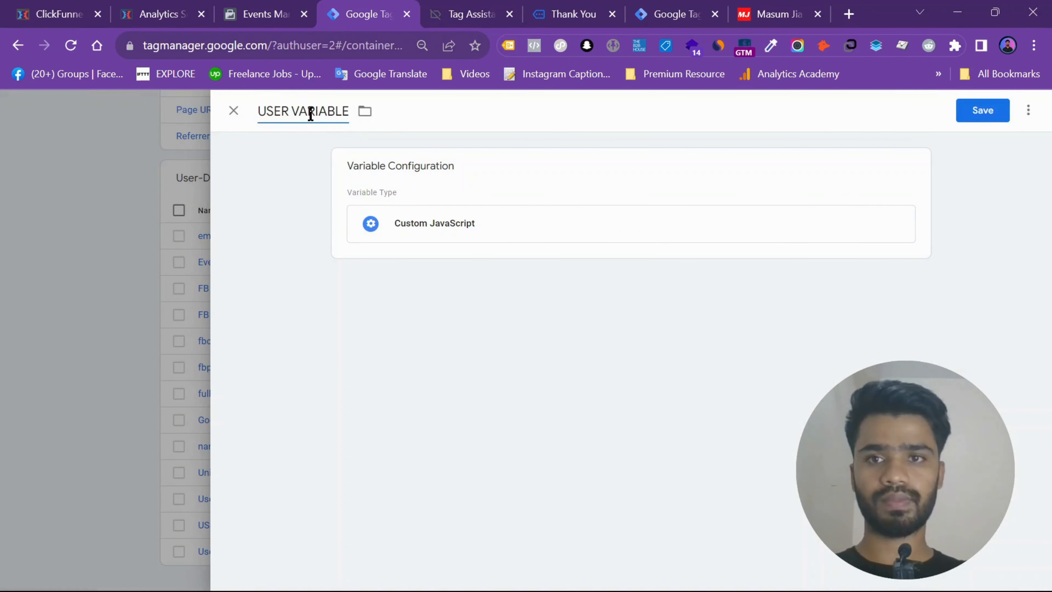
pyautogui.write('Emaio')
pyautogui.press('BackSpace')
pyautogui.write('l')
pyautogui.press('BackSpace')
pyautogui.press('BackSpace')
pyautogui.press('BackSpace')
pyautogui.press('BackSpace')
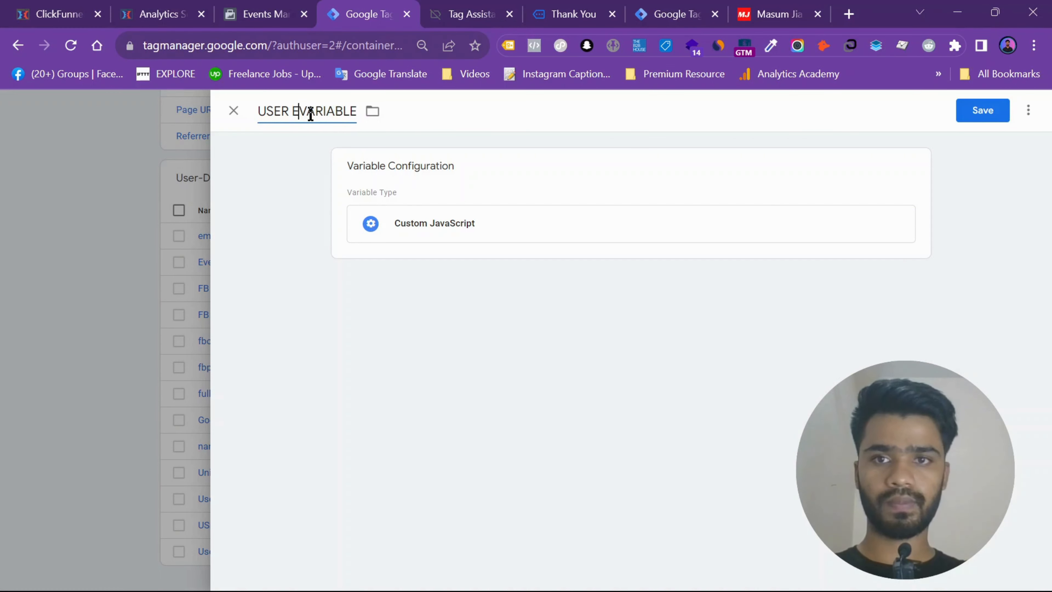
pyautogui.write('MAIL')
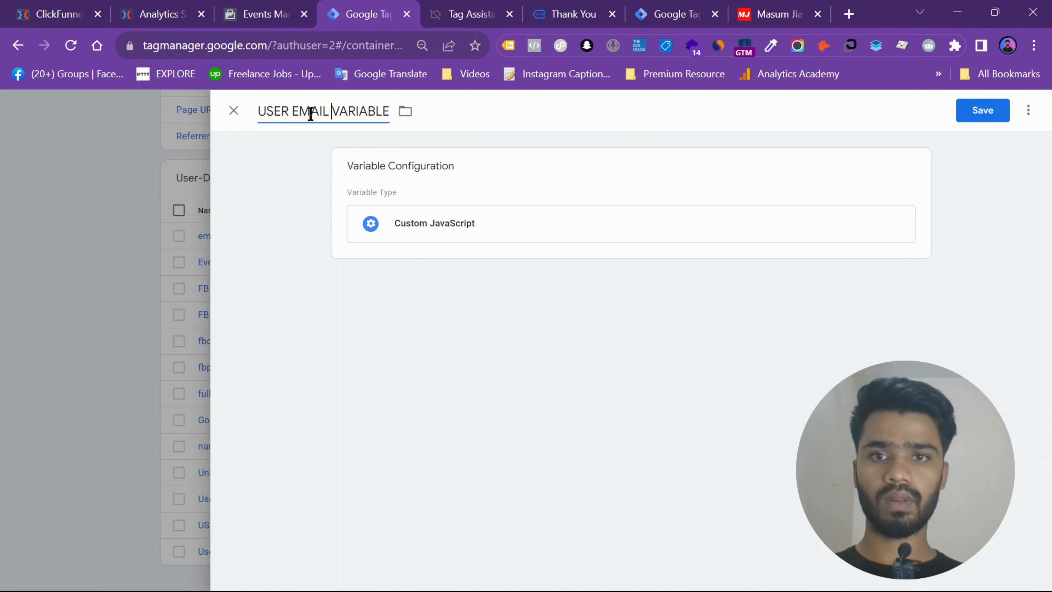
# - Paste the localStorage function into USER EMAIL VARIABLE, change its getItem key to 'useremail', and save the variable
pyautogui.click(455, 248)
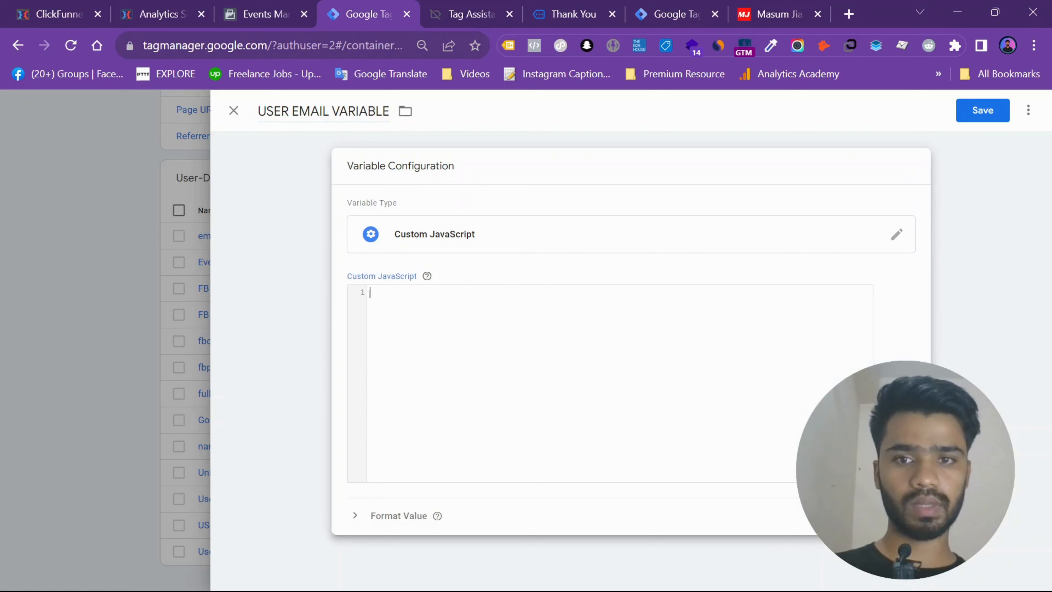
pyautogui.click(709, 574)
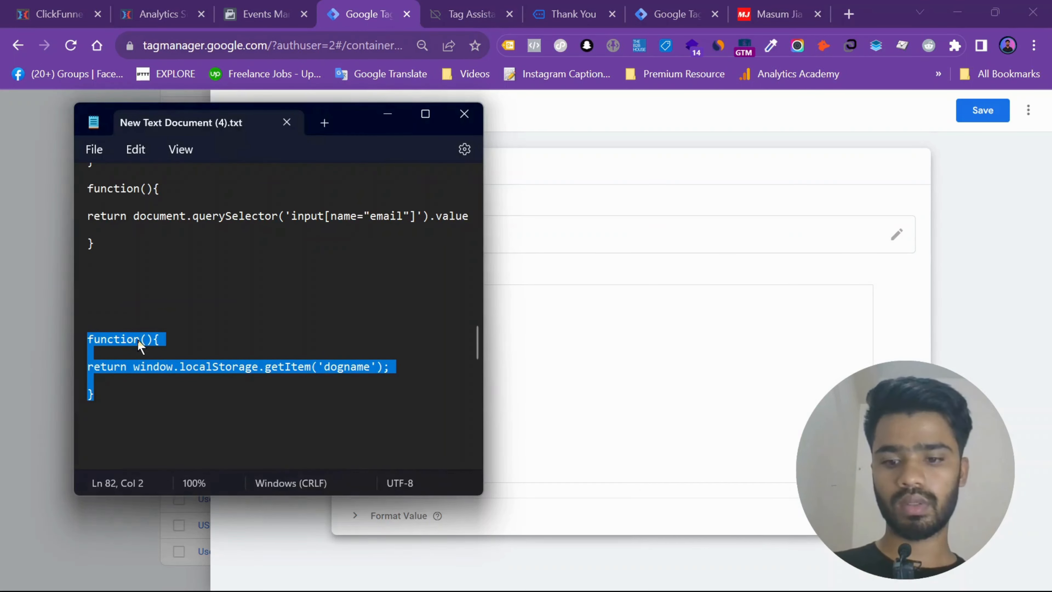
pyautogui.click(498, 392)
pyautogui.hotkey('ctrl', 'v')
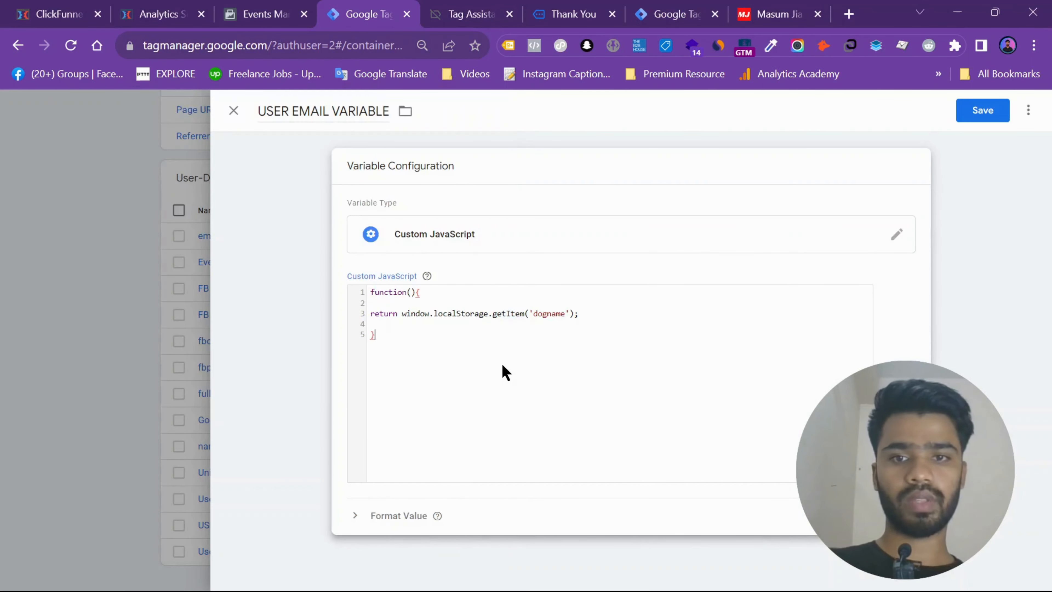
pyautogui.doubleClick(552, 313)
pyautogui.write('useremail')
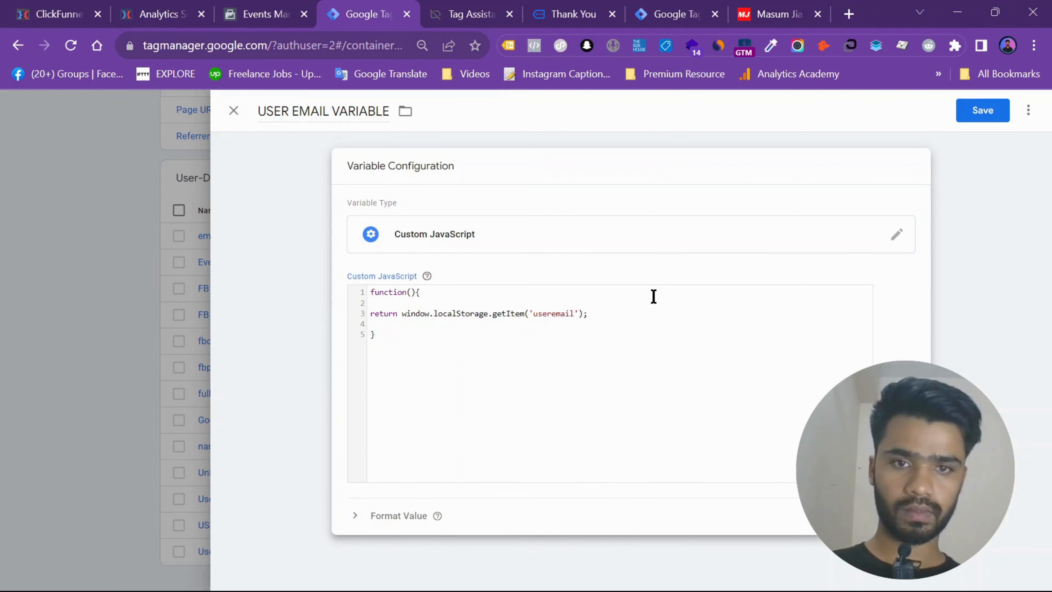
pyautogui.click(997, 110)
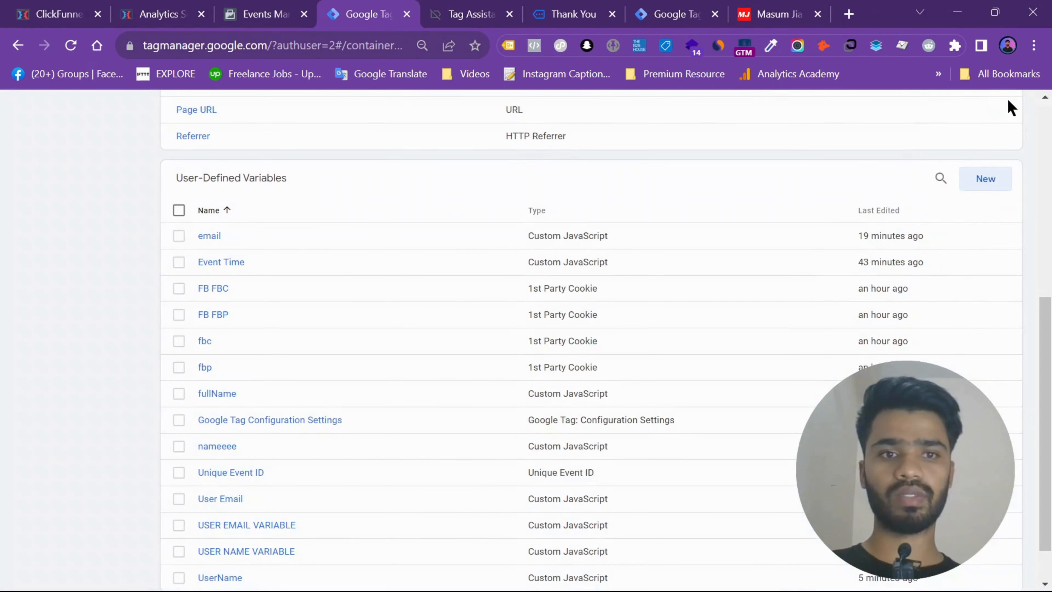
# - Start the container preview and continue to the connected Tag Assistant session for analyticssetup.pro
pyautogui.scroll(2, 1044, 219)
pyautogui.scroll(5, 1045, 220)
pyautogui.click(930, 149)
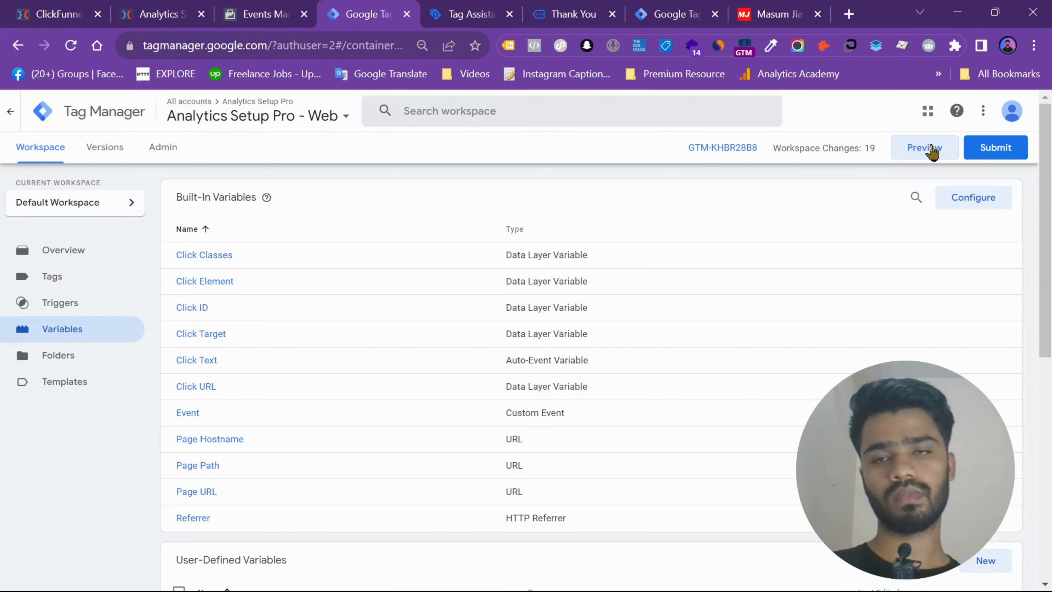
pyautogui.click(923, 156)
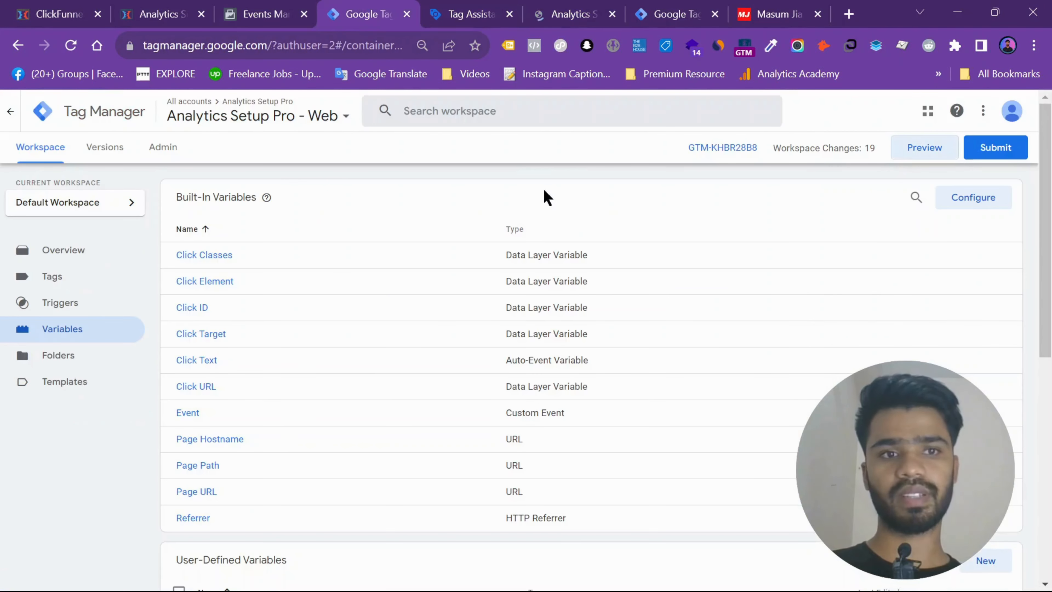
pyautogui.click(464, 6)
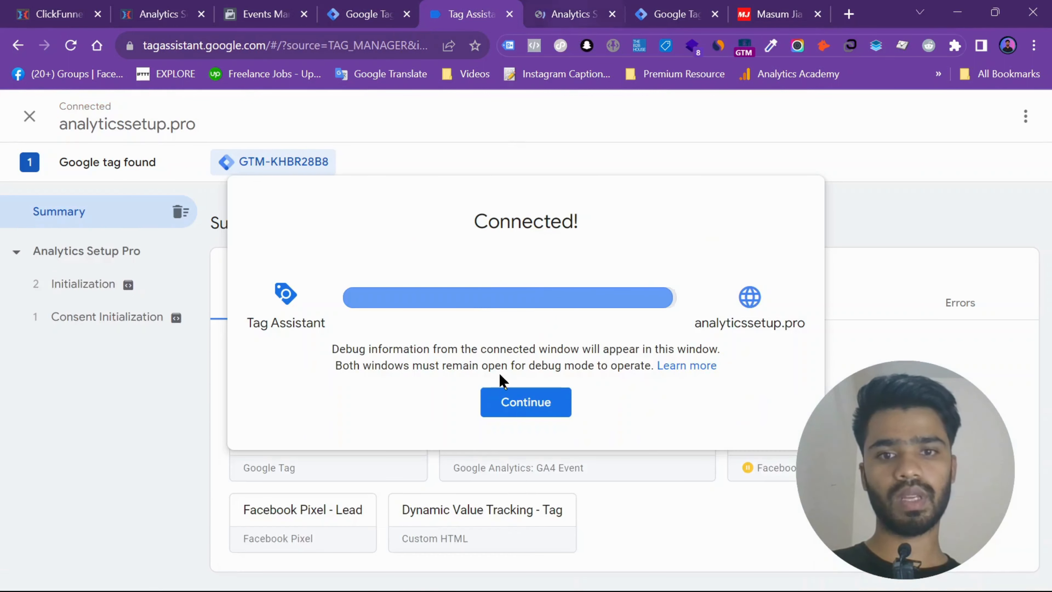
pyautogui.click(523, 401)
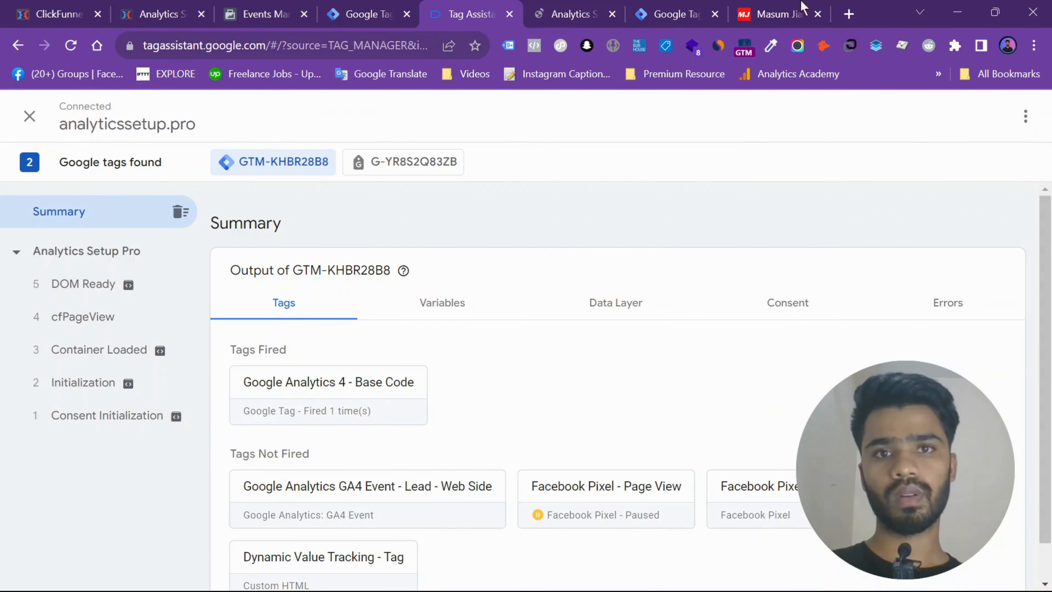
# - Check the USER EMAIL VARIABLE and USER NAME VARIABLE values at the landing page's Container Loaded event in Tag Assistant
pyautogui.click(115, 248)
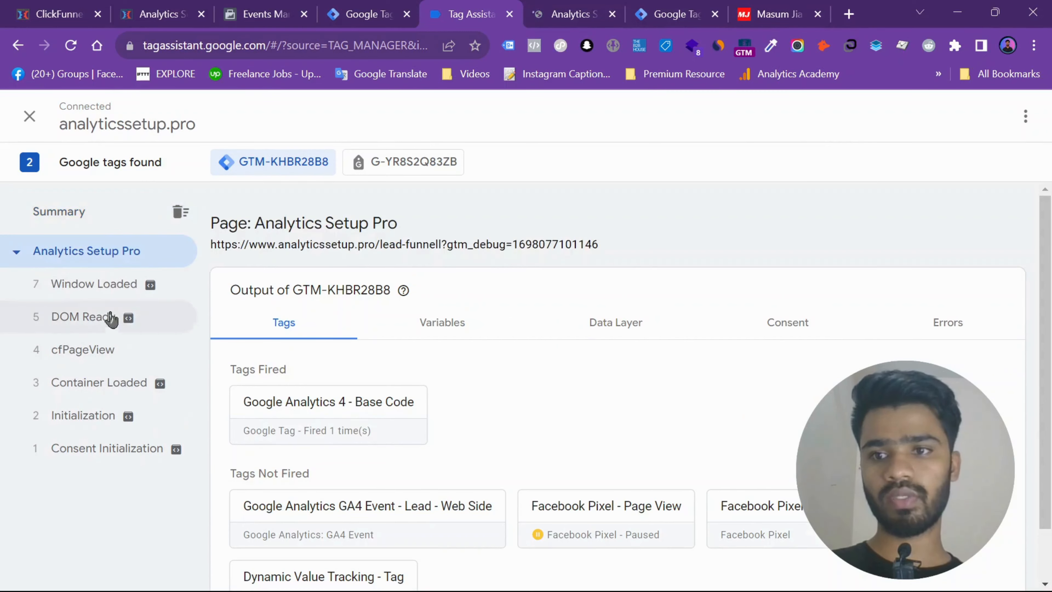
pyautogui.click(83, 382)
pyautogui.moveTo(402, 362)
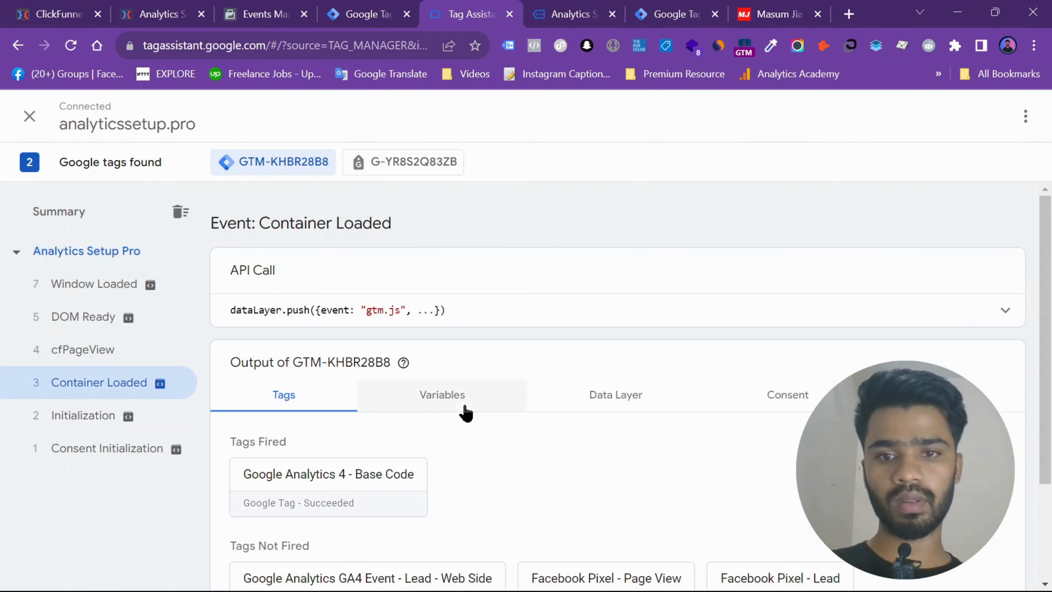
pyautogui.click(466, 396)
pyautogui.scroll(-5, 488, 368)
pyautogui.scroll(-10, 572, 334)
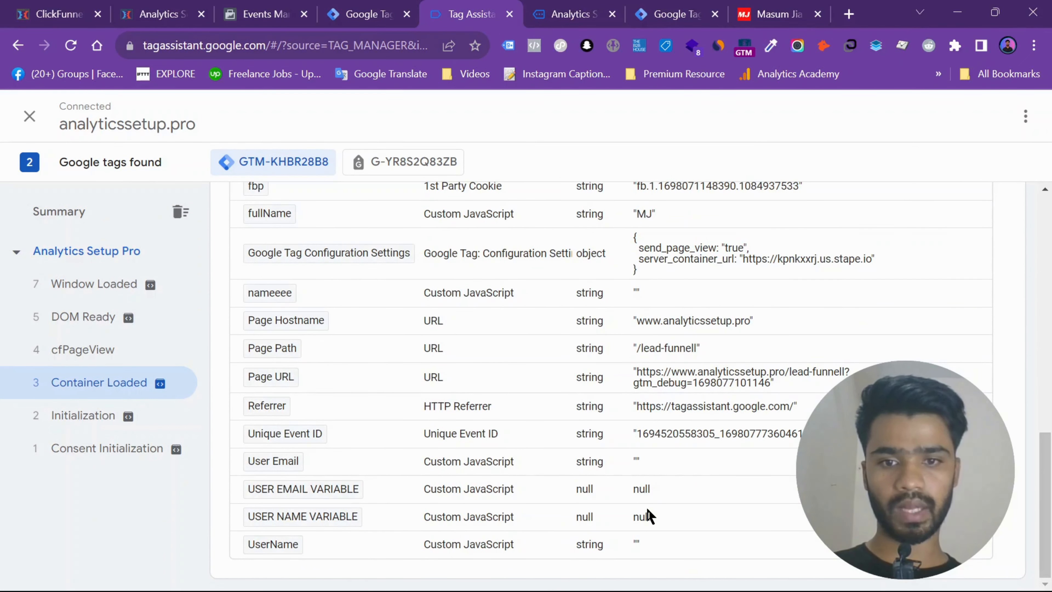
# - Switch to the lead funnel page and submit the prefilled free trial form with Claim My Free Trial!
pyautogui.click(603, 13)
pyautogui.scroll(-7, 307, 348)
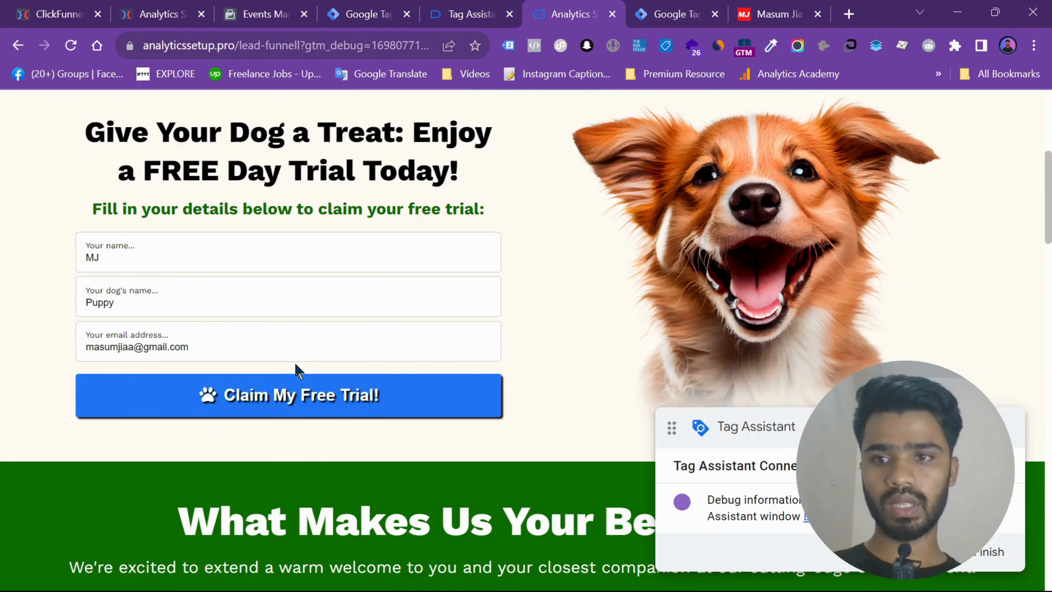
pyautogui.click(174, 271)
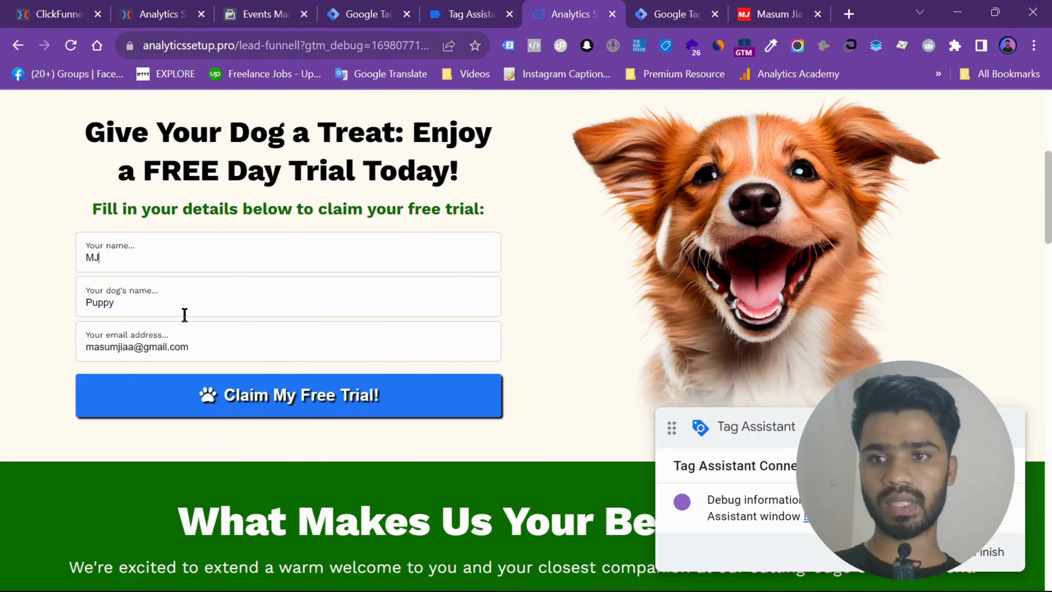
pyautogui.click(225, 335)
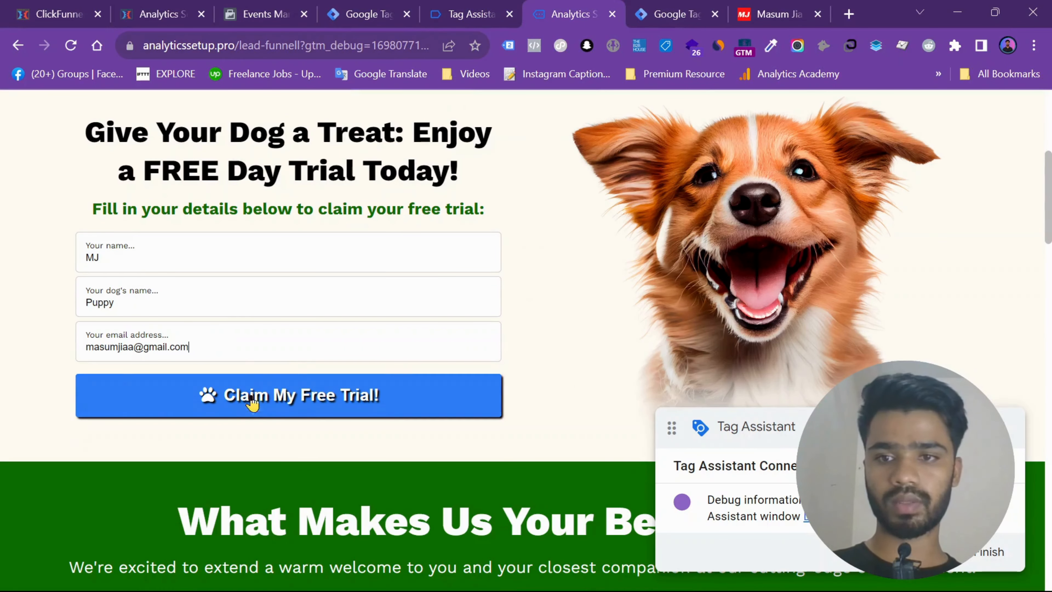
pyautogui.click(240, 411)
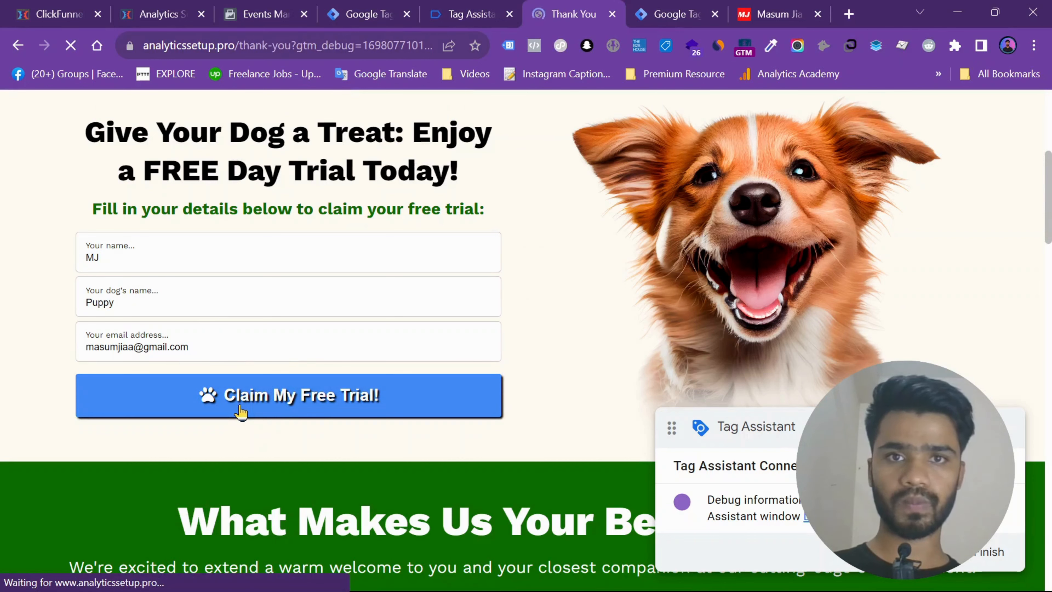
pyautogui.scroll(-6, 657, 336)
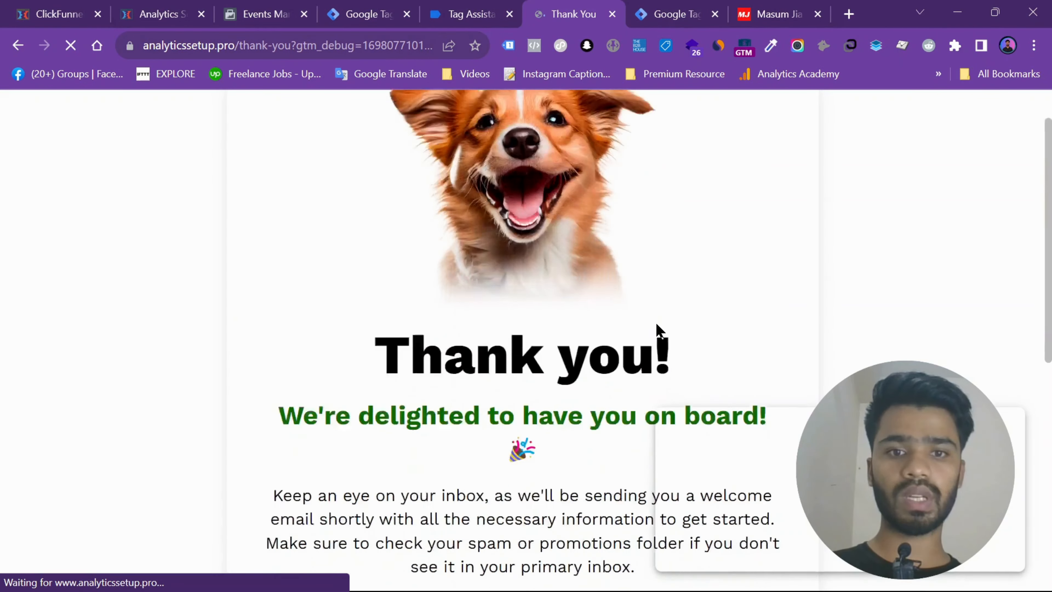
pyautogui.scroll(-5, 657, 332)
# - Return to Tag Assistant and check the user email and user name variables at the Thank You page's Container Loaded event
pyautogui.click(470, 14)
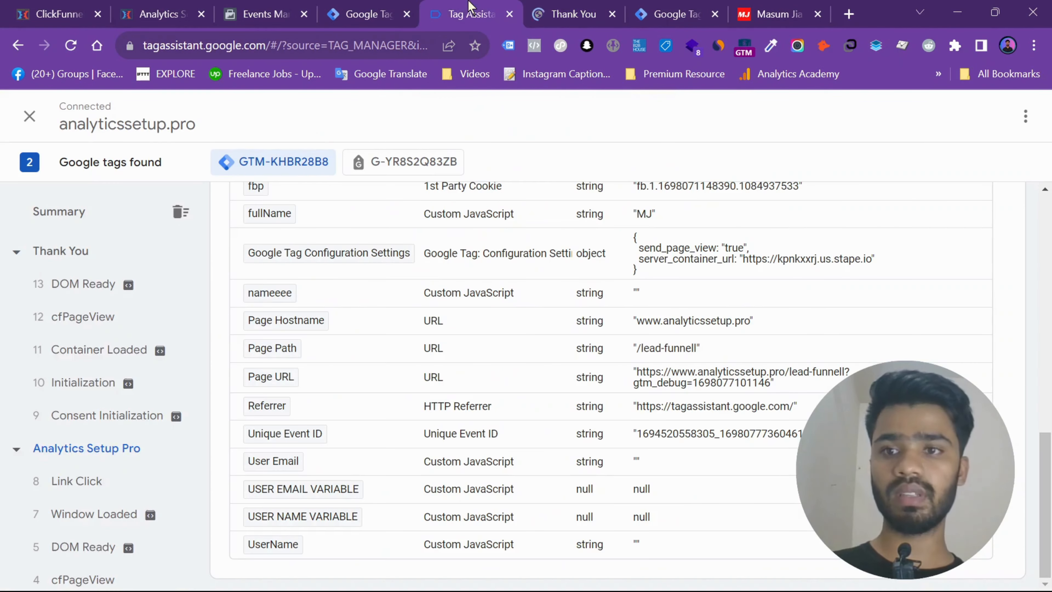
pyautogui.click(86, 422)
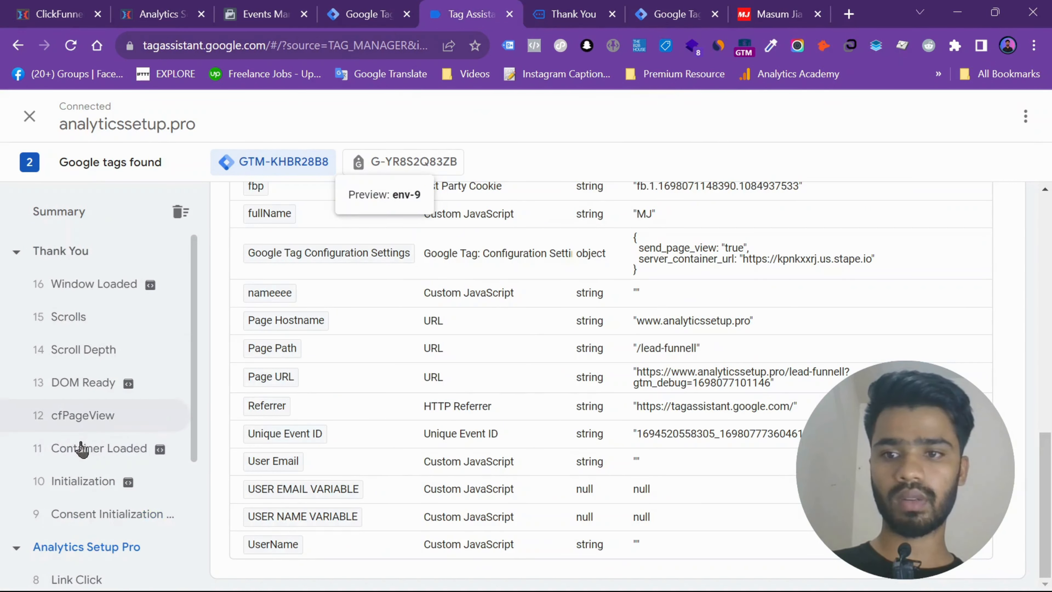
pyautogui.click(82, 449)
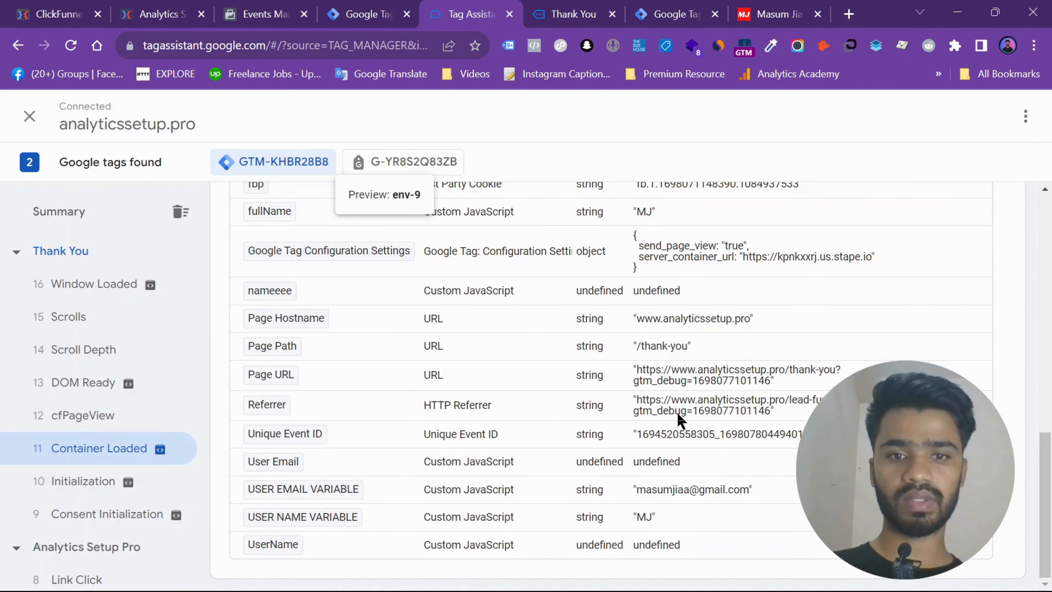
pyautogui.doubleClick(670, 490)
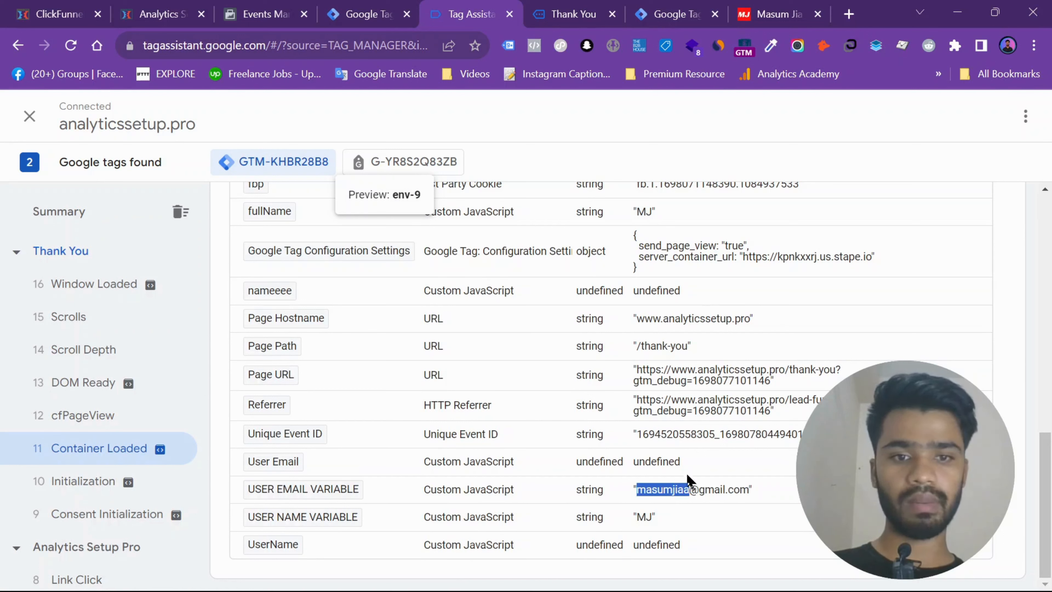
pyautogui.click(702, 495)
pyautogui.doubleClick(704, 490)
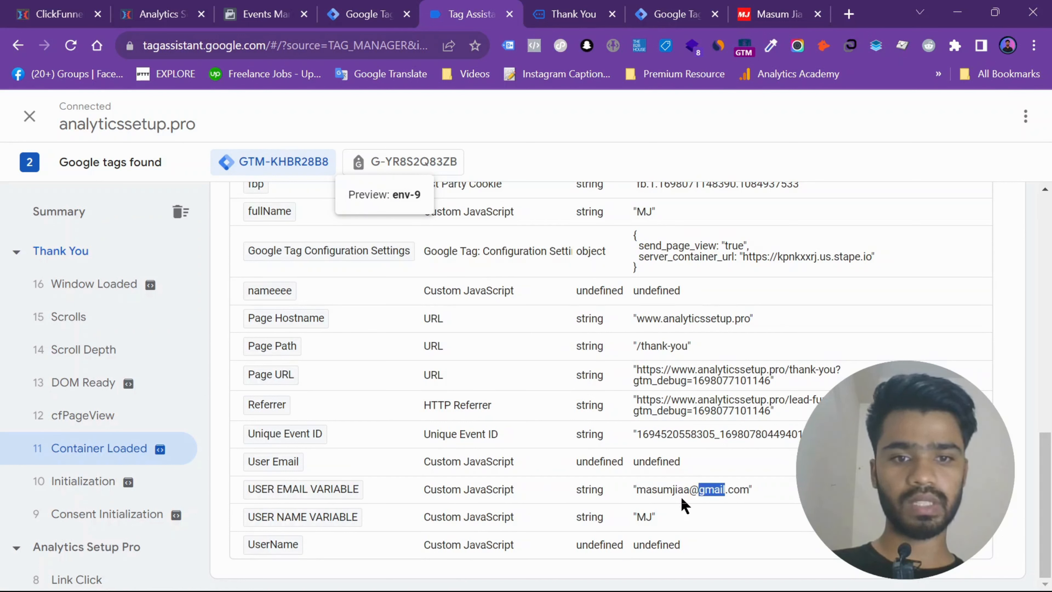
pyautogui.doubleClick(642, 518)
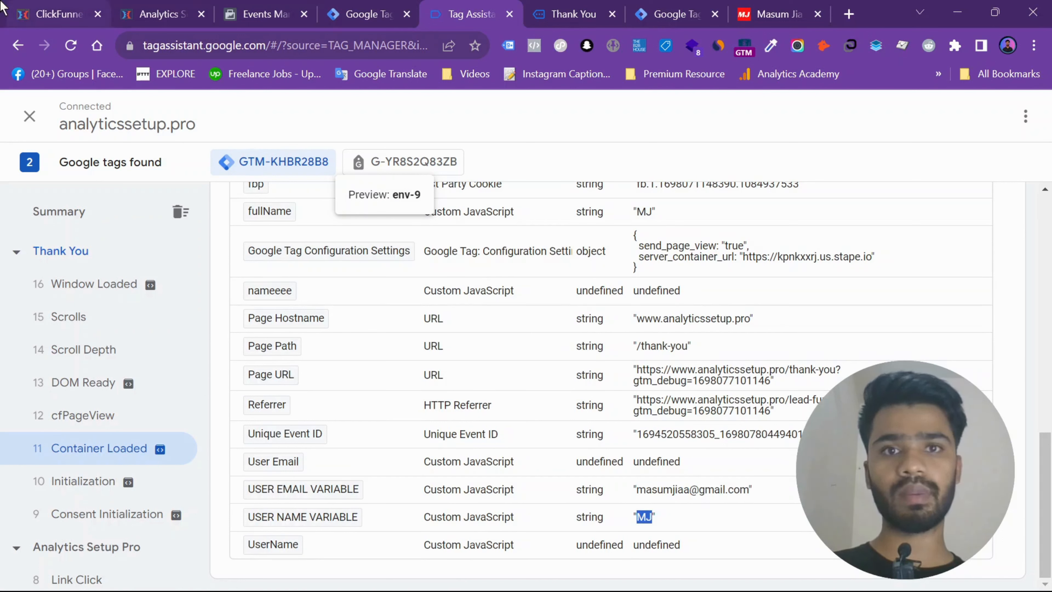
pyautogui.click(572, 14)
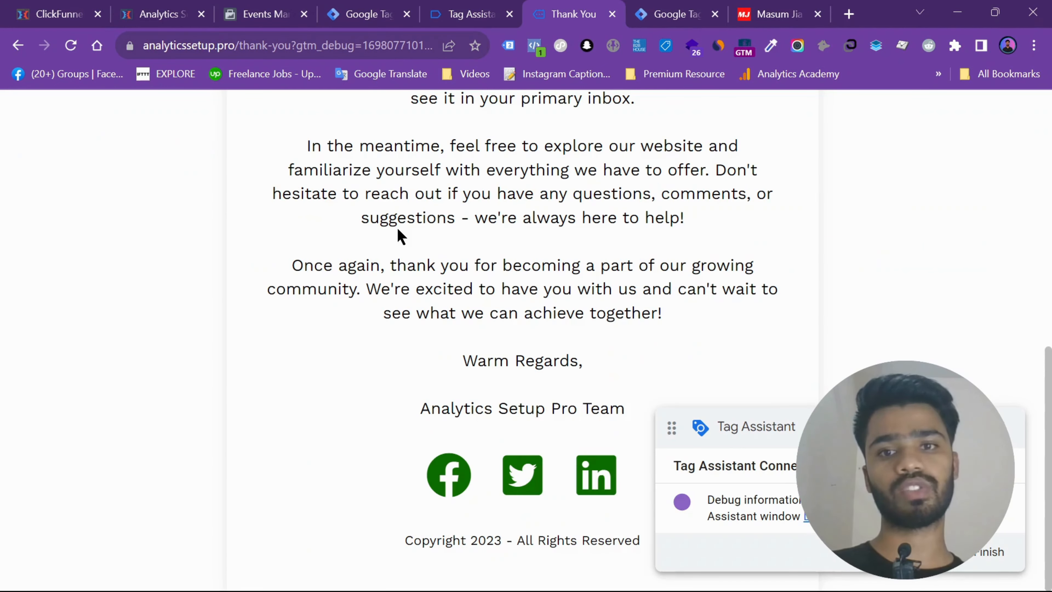
pyautogui.rightClick(394, 229)
pyautogui.click(452, 505)
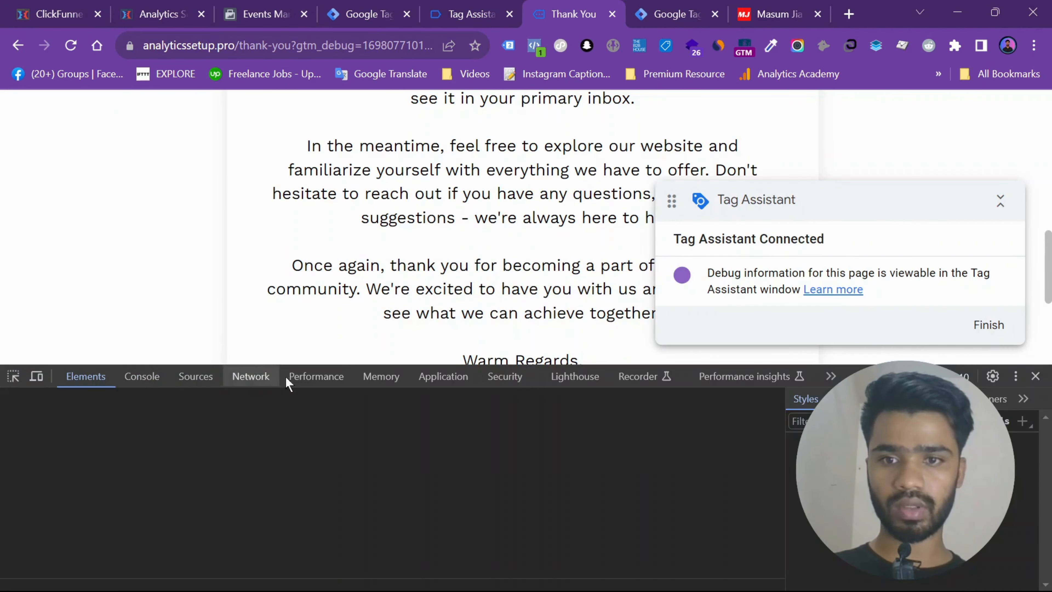
pyautogui.click(466, 385)
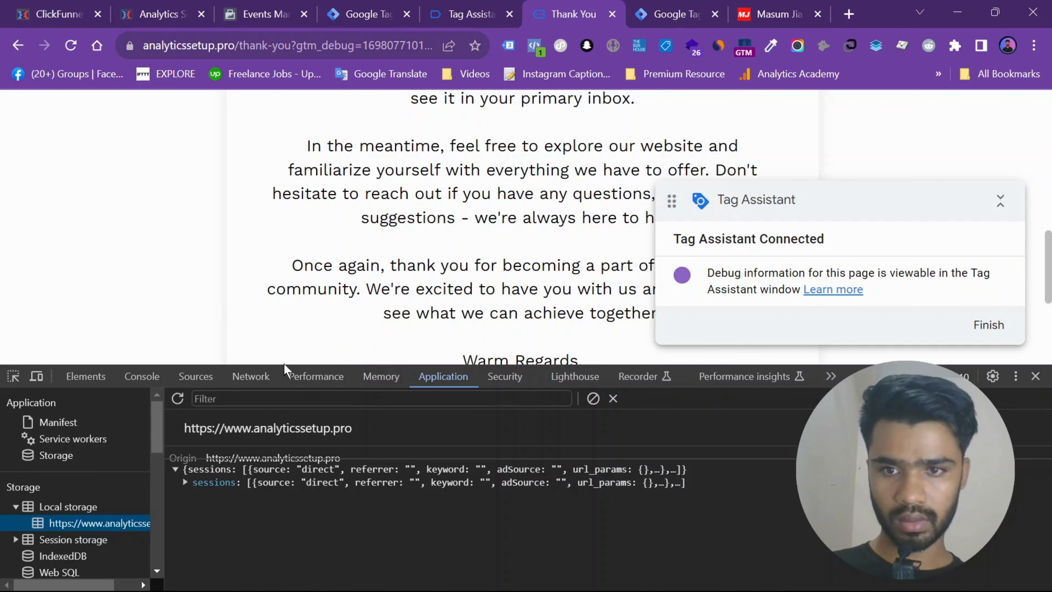
pyautogui.moveTo(675, 364); pyautogui.dragTo(727, 156)
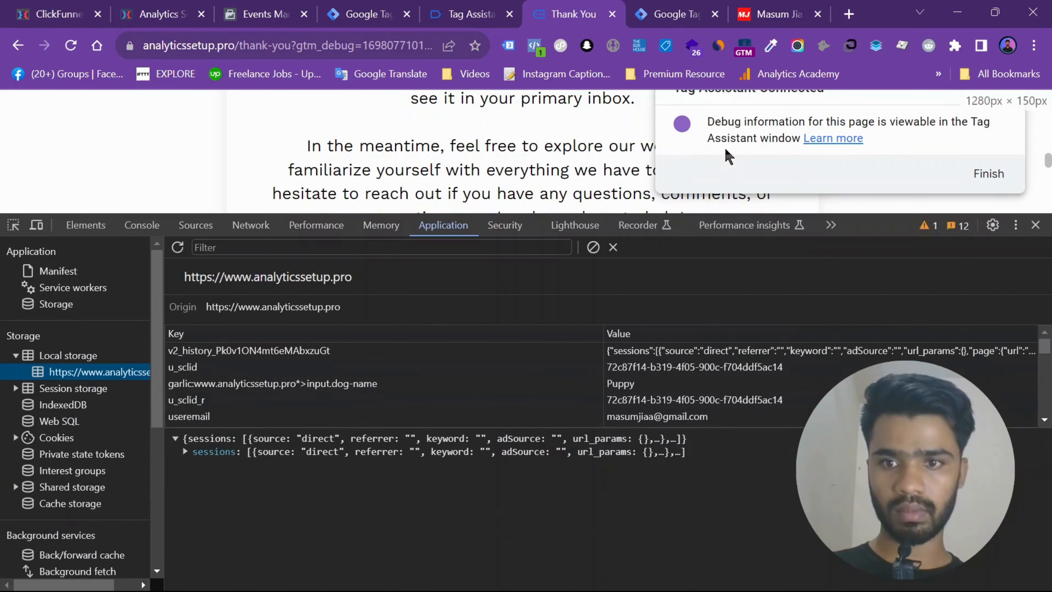
# - Find the username key in the site's local storage and inspect its stored value
pyautogui.scroll(-5, 317, 373)
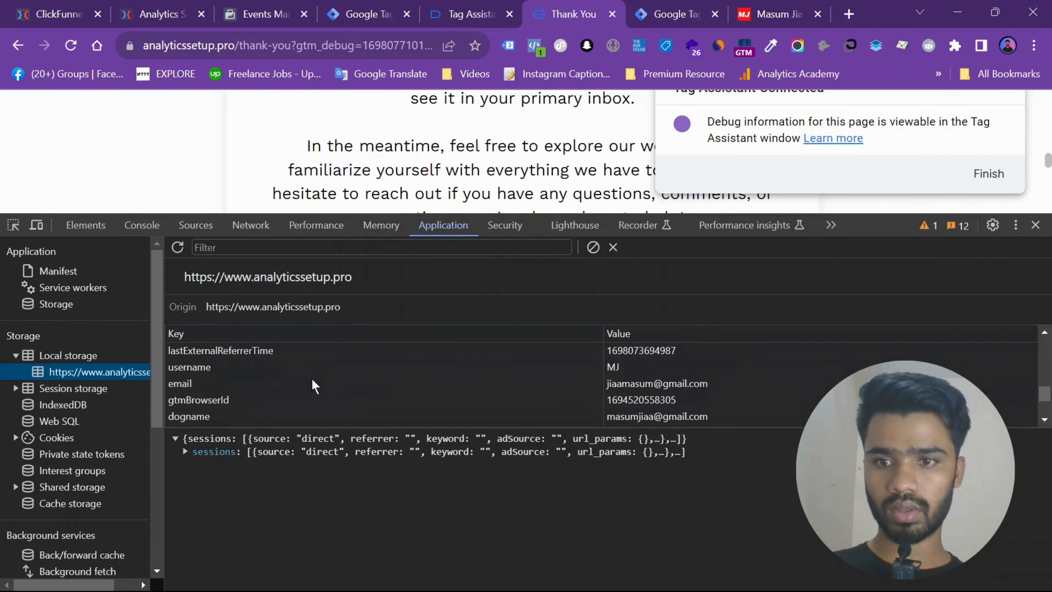
pyautogui.scroll(-3, 315, 386)
pyautogui.scroll(2, 315, 385)
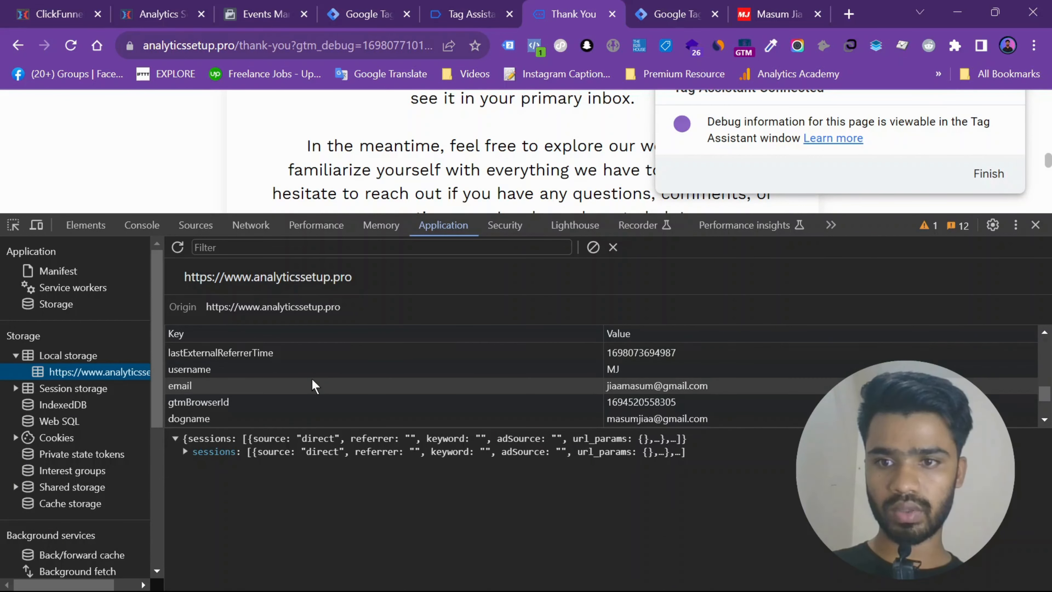
pyautogui.click(191, 370)
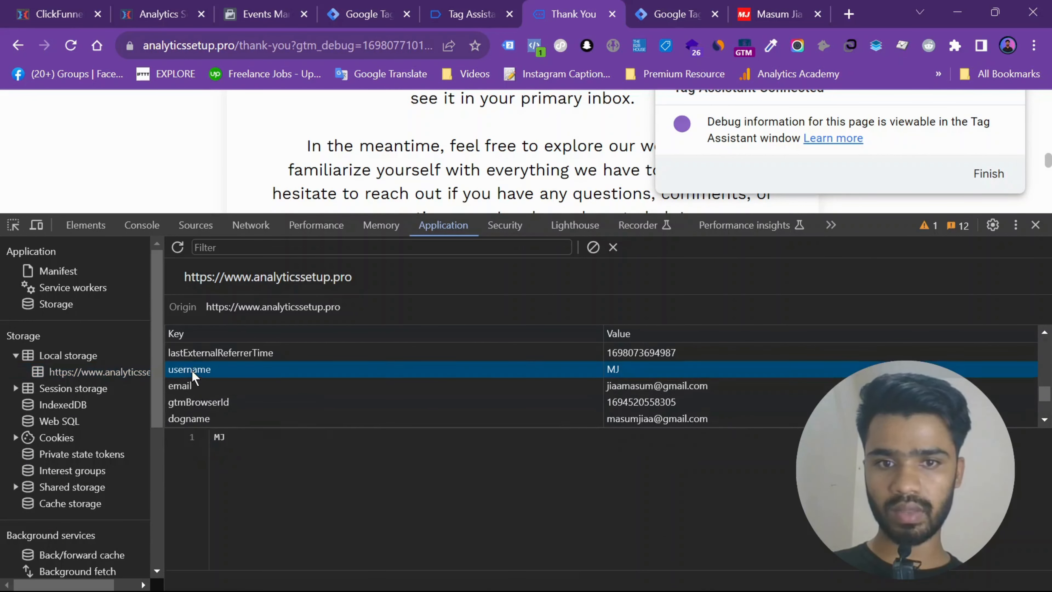
pyautogui.click(263, 442)
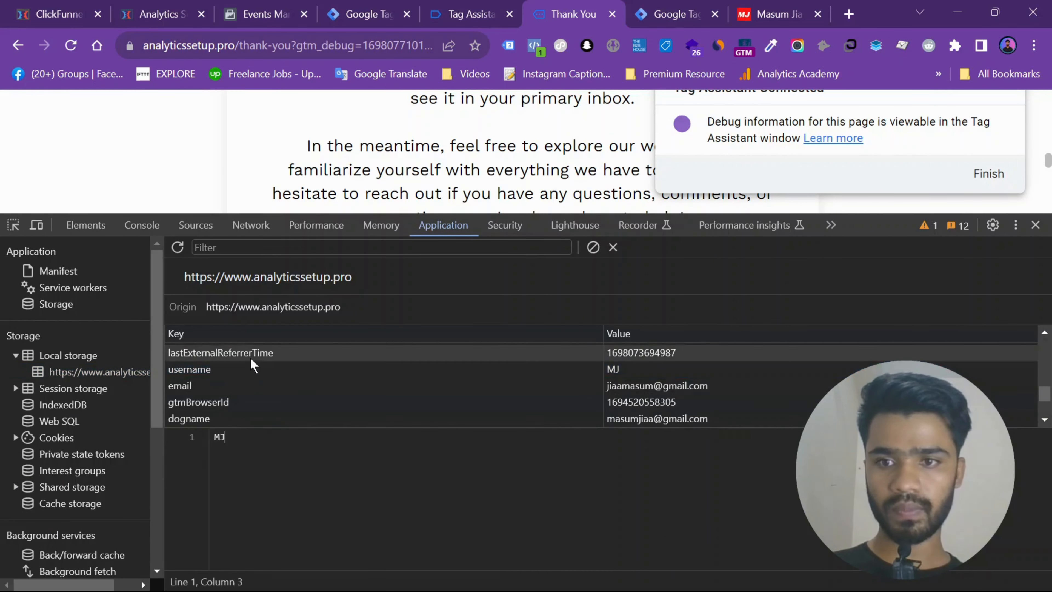
# - Search the local storage keys for the submitted email, inspecting the uemail, username, email and dogname entries
pyautogui.scroll(2, 259, 365)
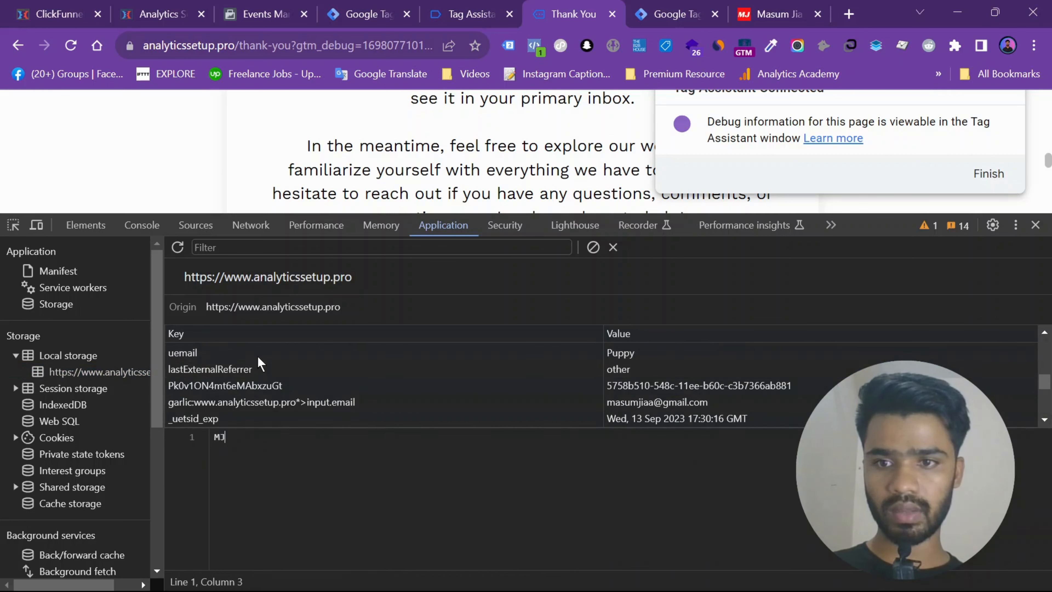
pyautogui.click(259, 355)
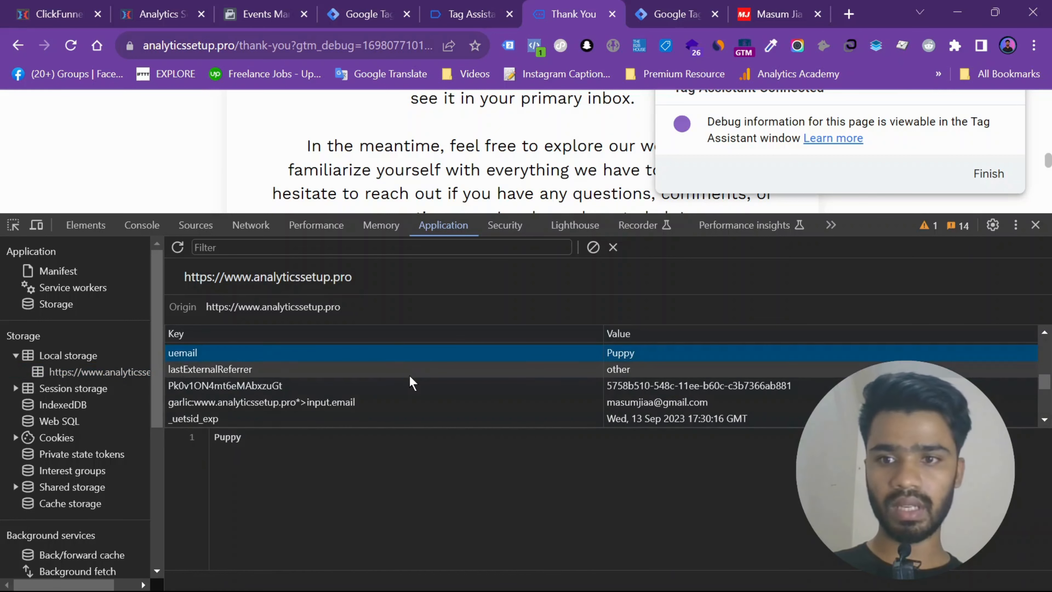
pyautogui.scroll(-2, 409, 375)
pyautogui.scroll(-5, 409, 375)
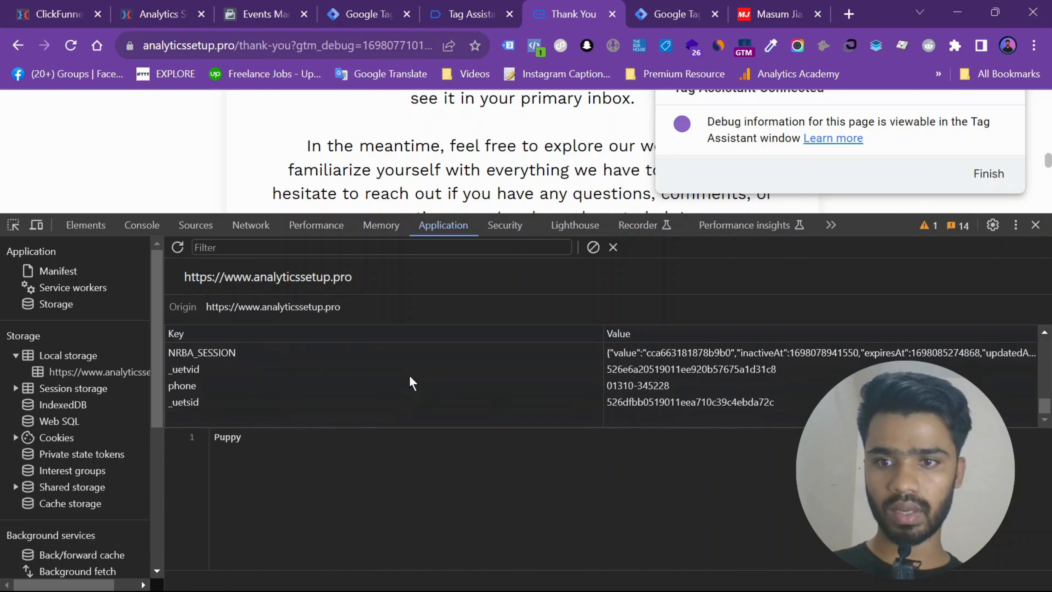
pyautogui.scroll(3, 409, 375)
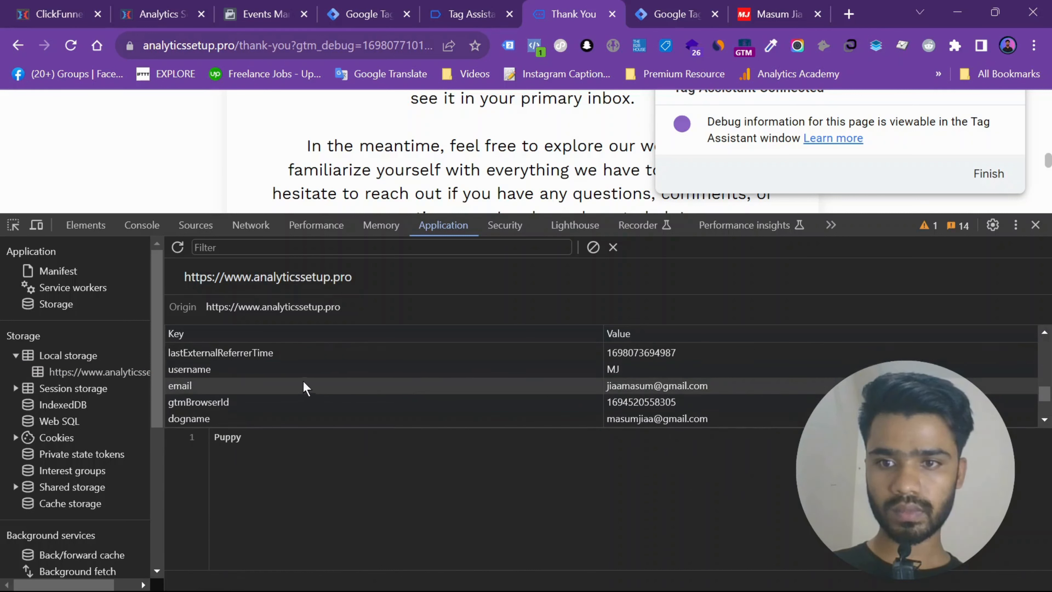
pyautogui.click(297, 368)
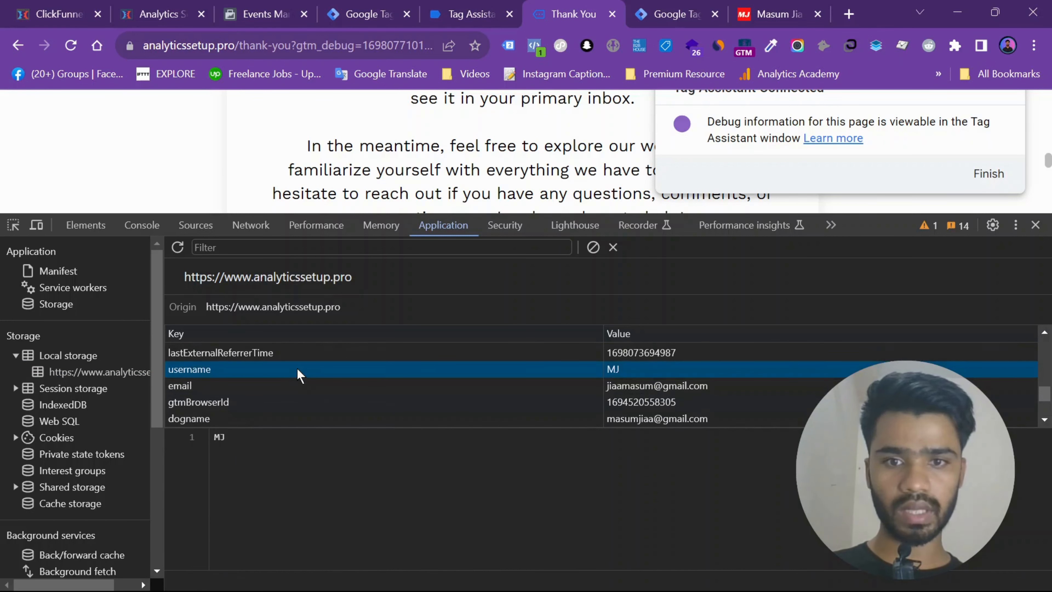
pyautogui.click(270, 388)
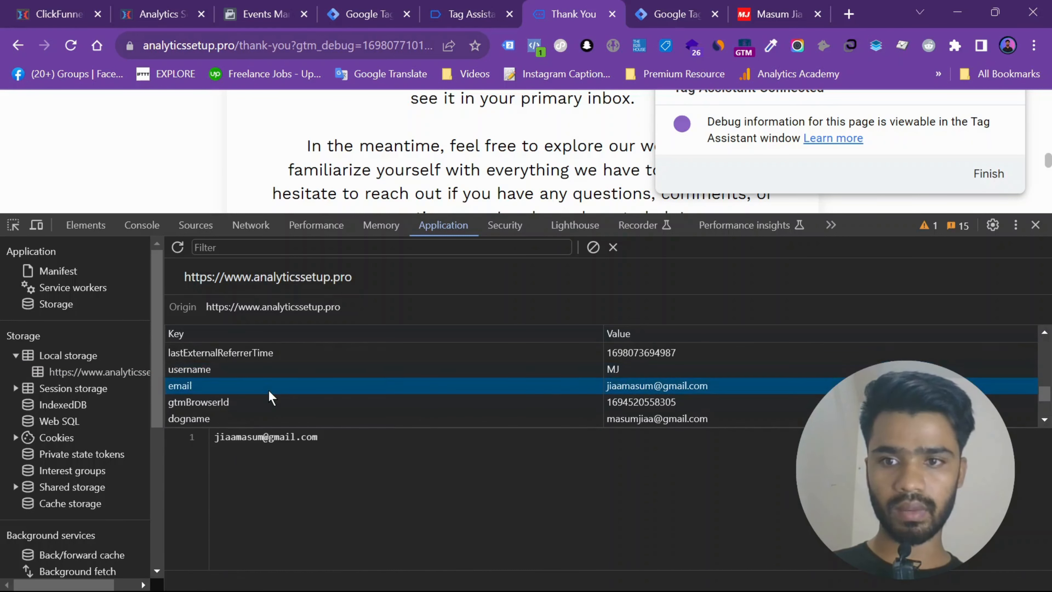
pyautogui.click(333, 420)
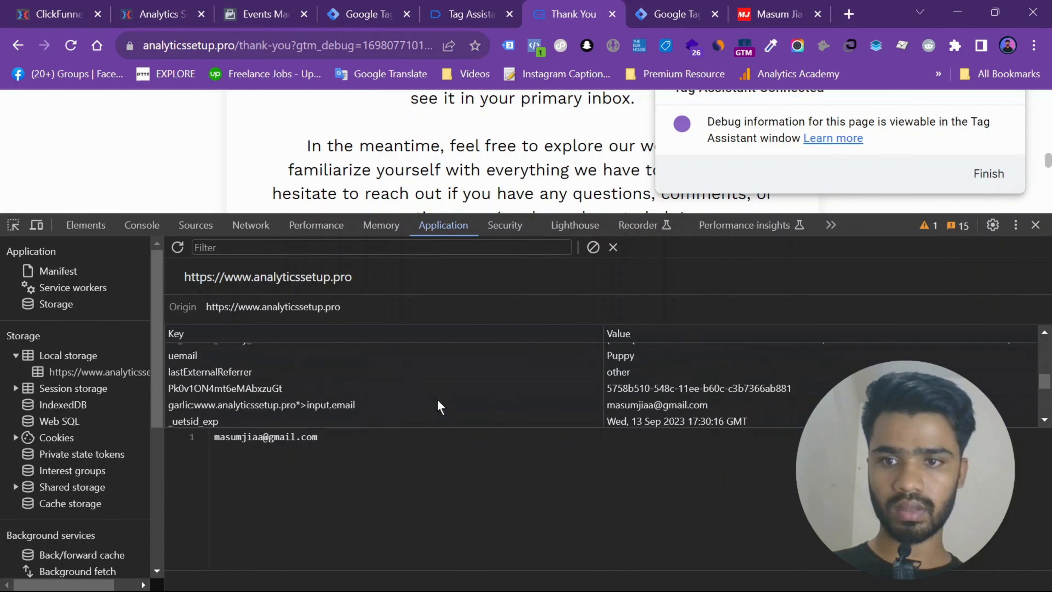
# - Switch to Tag Manager and check the email key name in the Dynamic Value Tracking - Tag script
pyautogui.click(400, 13)
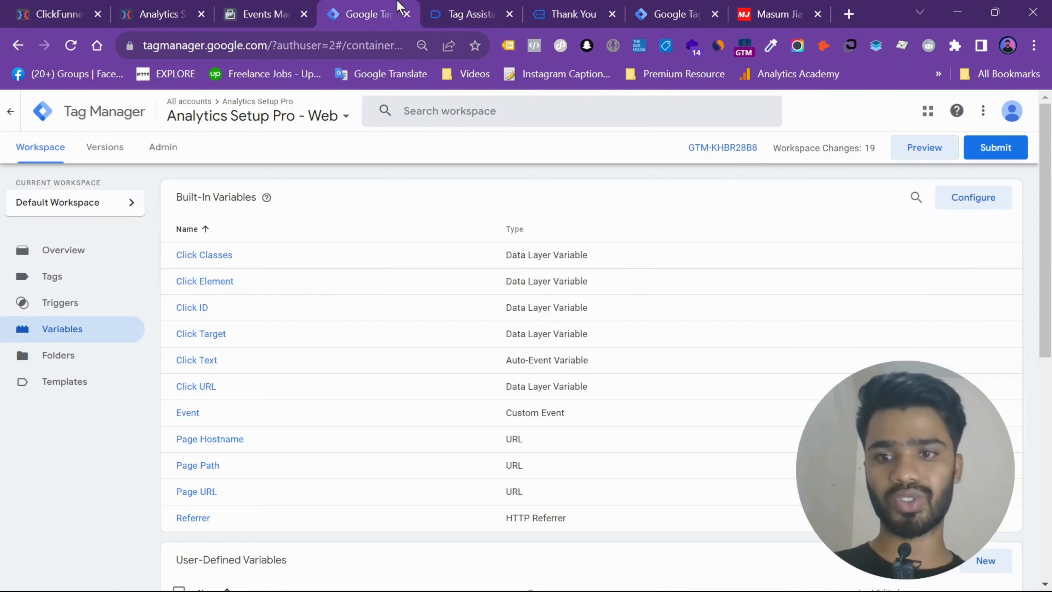
pyautogui.scroll(-5, 310, 310)
pyautogui.scroll(7, 305, 307)
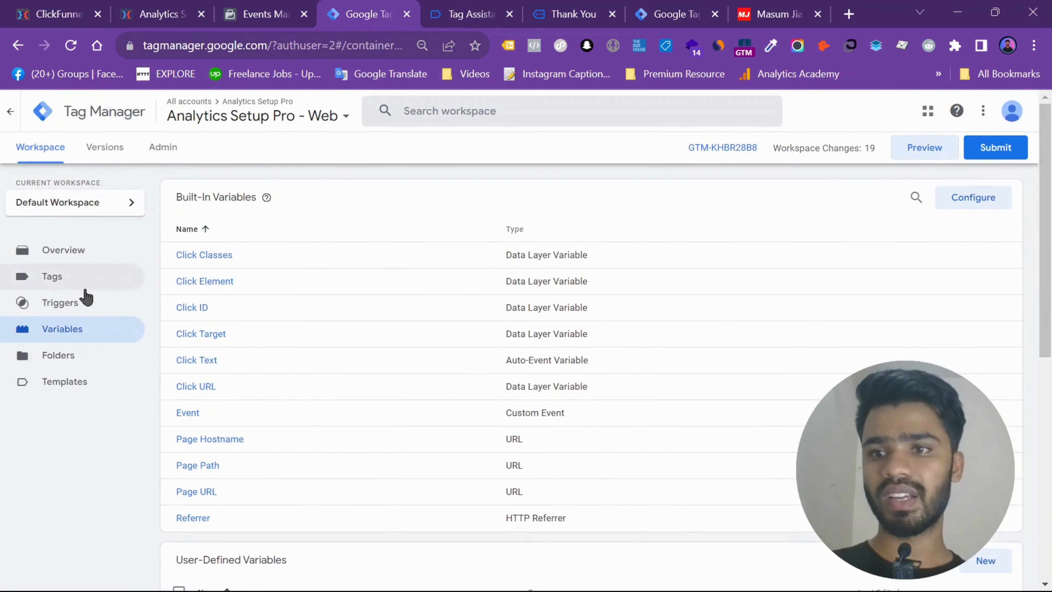
pyautogui.scroll(-6, 769, 502)
pyautogui.scroll(6, 533, 418)
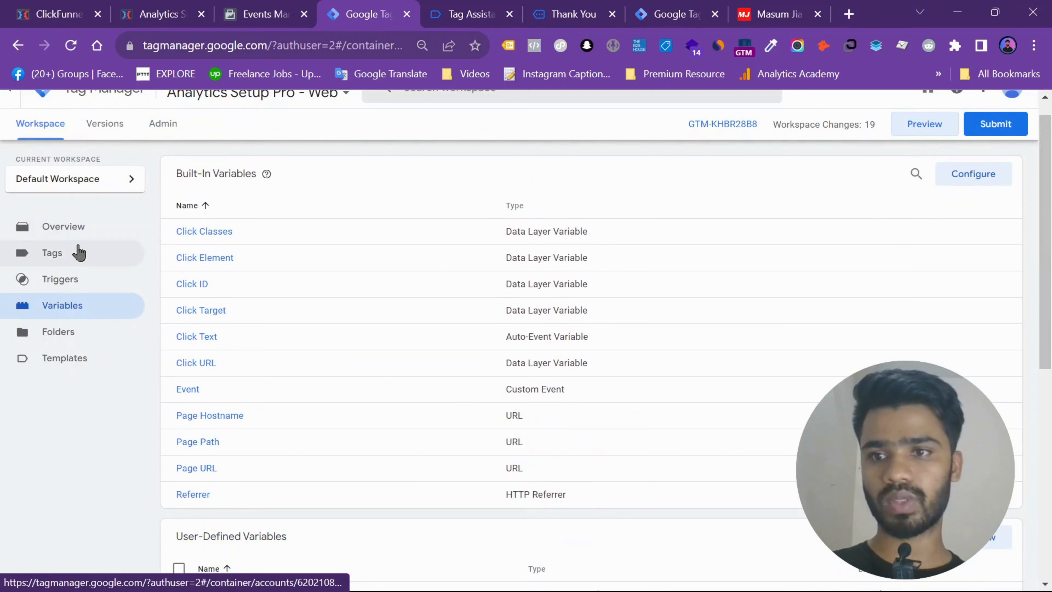
pyautogui.click(78, 252)
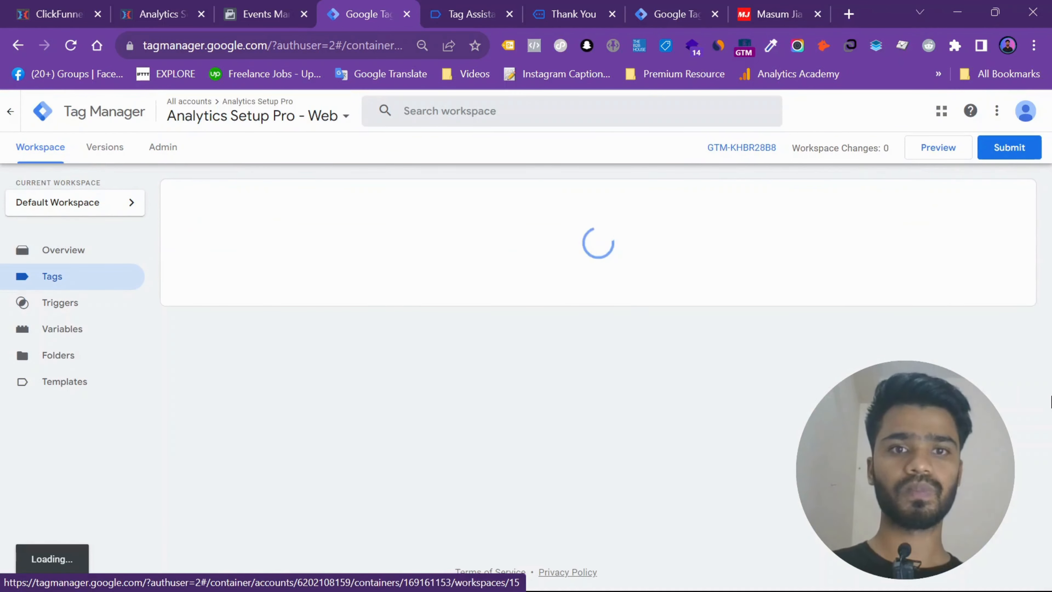
pyautogui.click(251, 257)
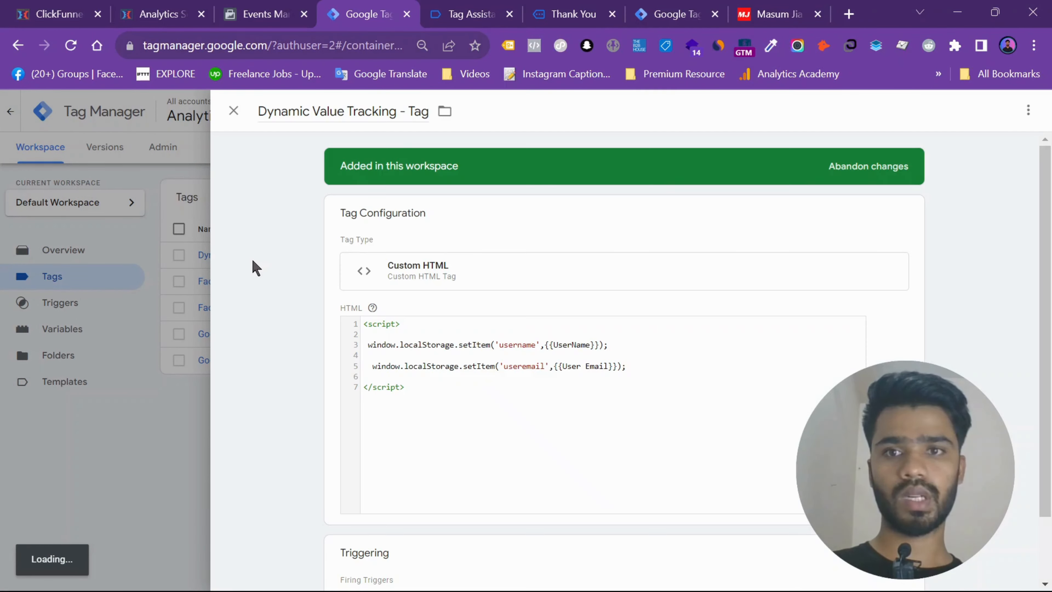
pyautogui.click(524, 375)
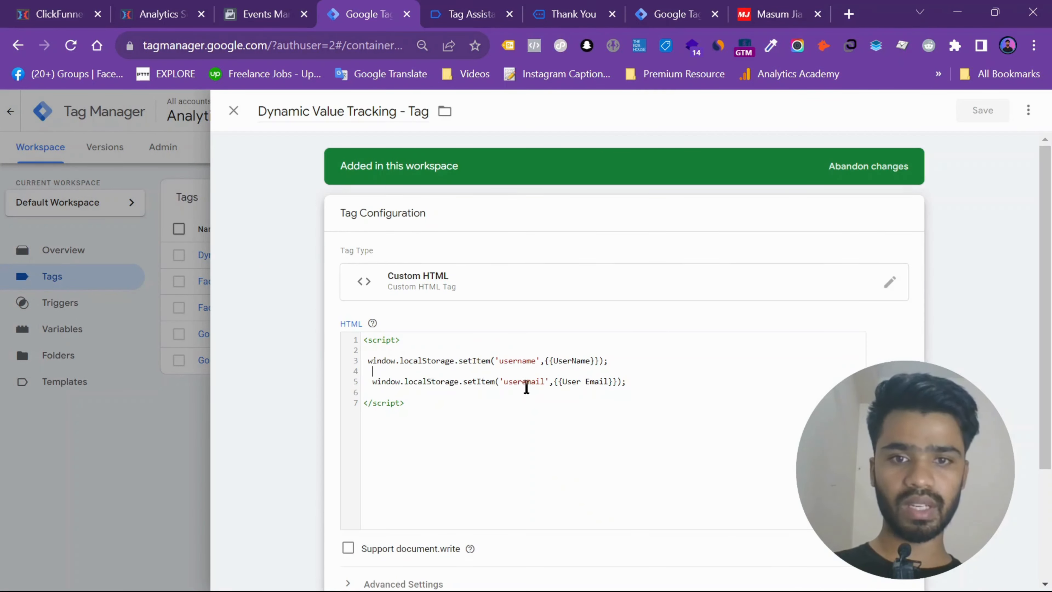
pyautogui.doubleClick(524, 381)
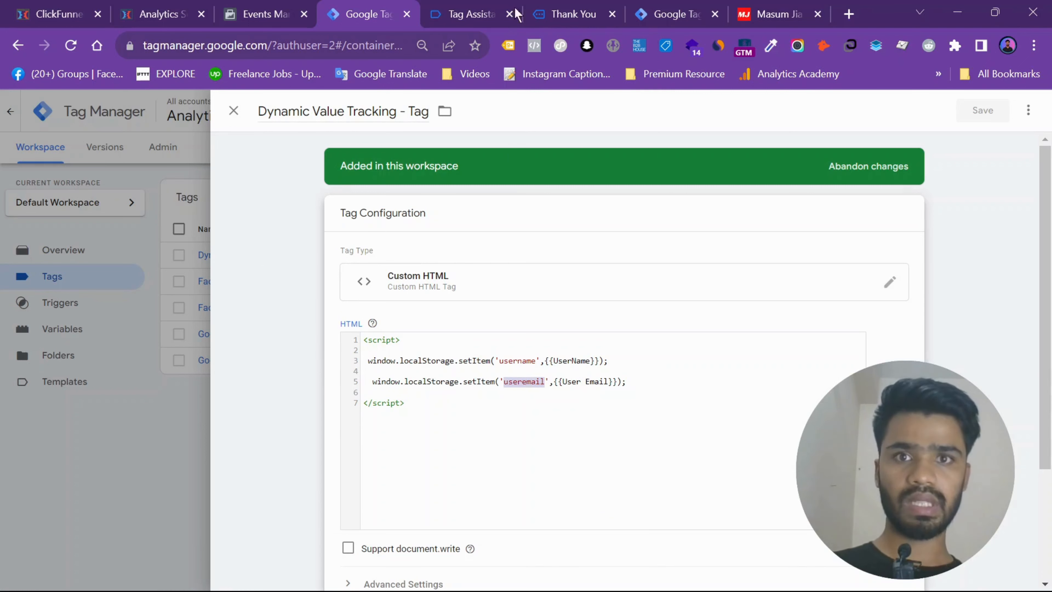
# - Return to the Thank You page's local storage and recheck the username entry
pyautogui.click(545, 13)
pyautogui.click(481, 7)
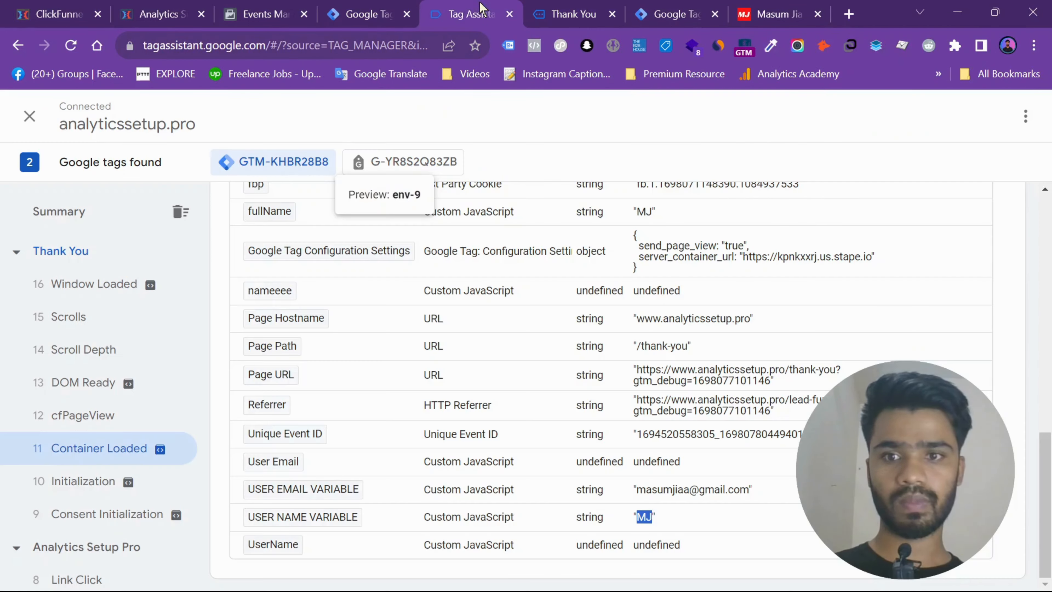
pyautogui.click(572, 12)
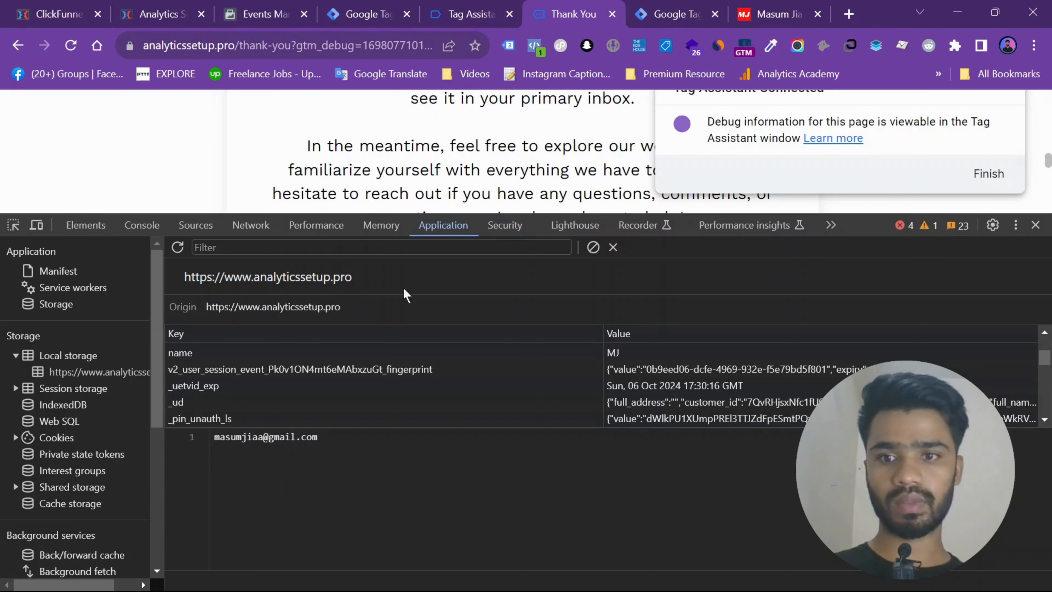
pyautogui.scroll(-5, 248, 389)
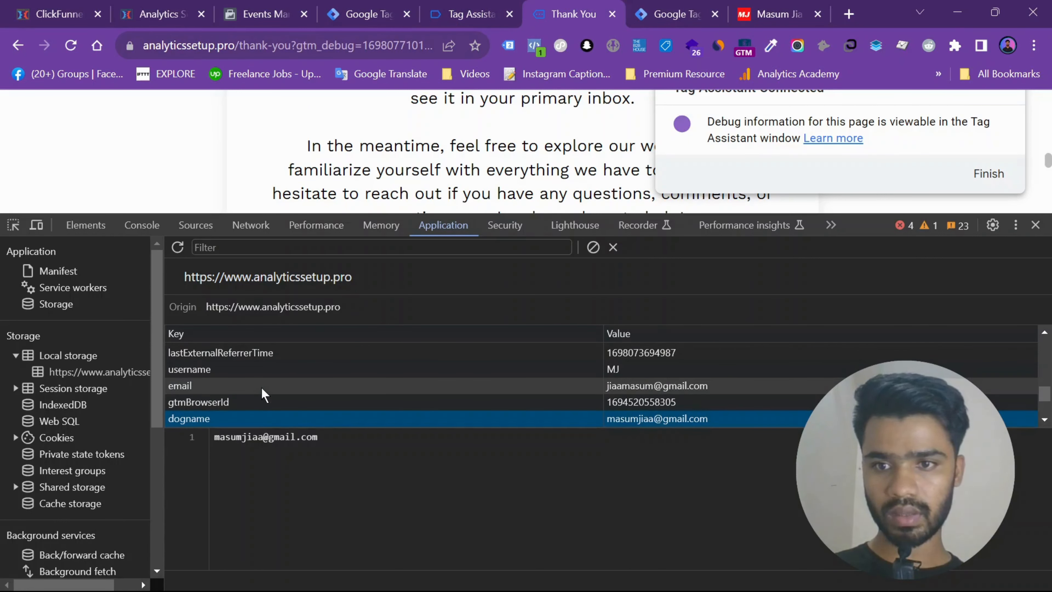
pyautogui.click(249, 368)
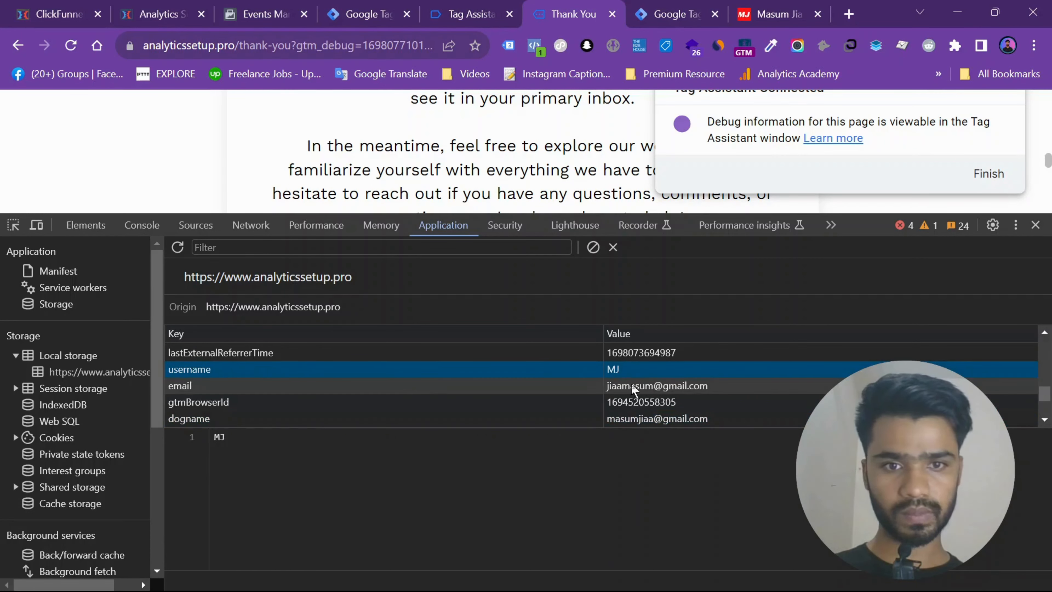
# - Locate the useremail key in local storage, check its stored value, and close developer tools
pyautogui.click(492, 420)
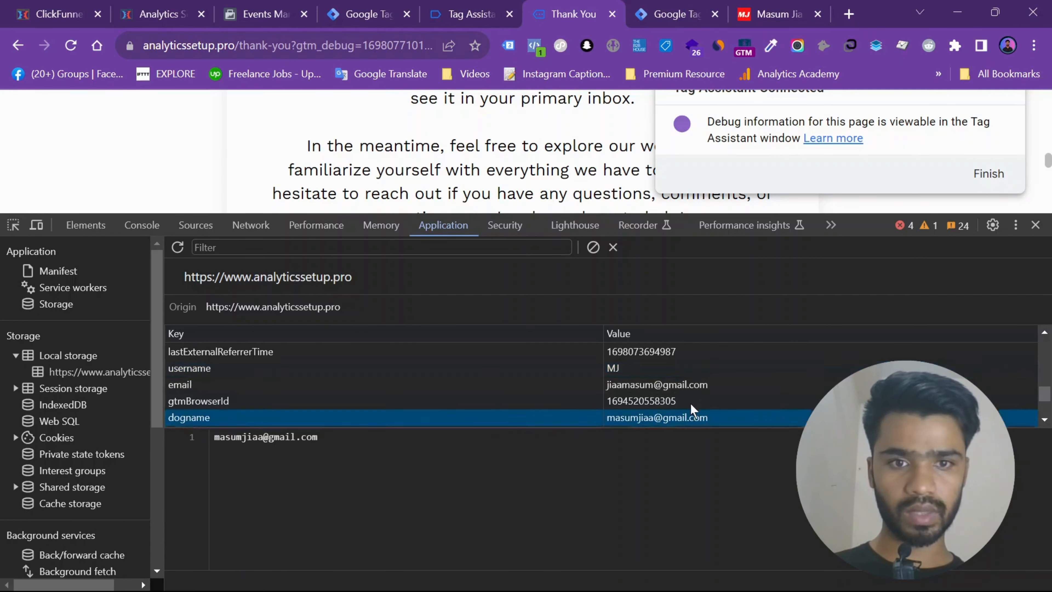
pyautogui.scroll(-2, 693, 412)
pyautogui.scroll(-1, 693, 410)
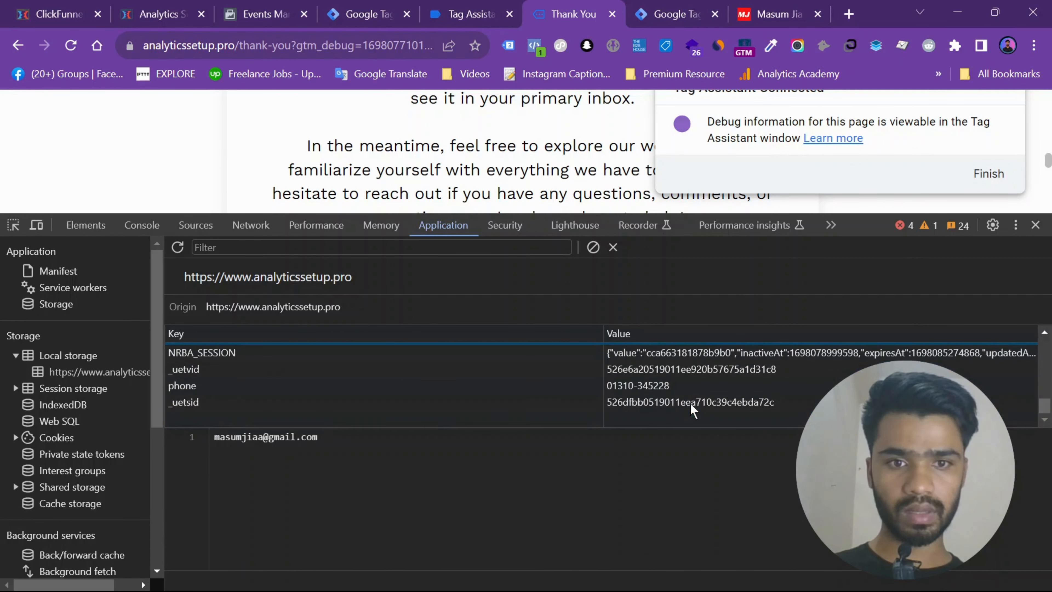
pyautogui.scroll(3, 408, 412)
pyautogui.doubleClick(408, 413)
pyautogui.write('useremail')
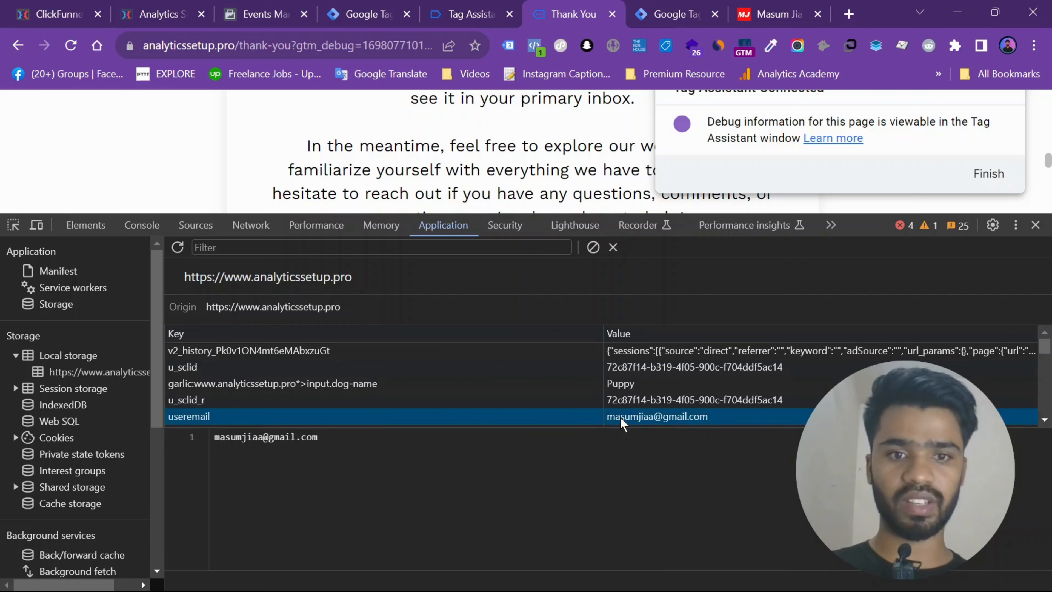
pyautogui.doubleClick(622, 417)
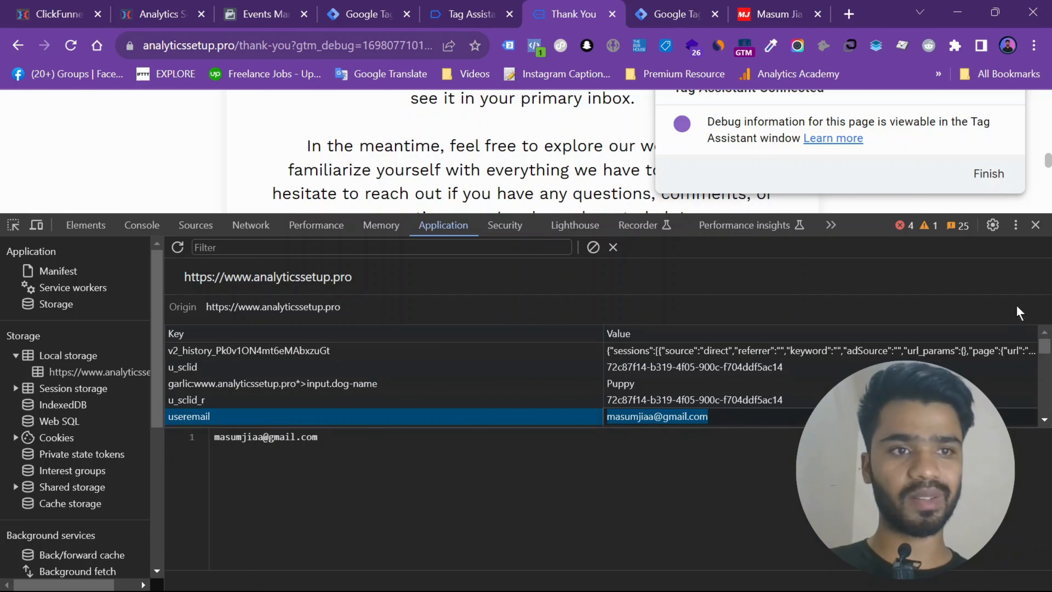
pyautogui.click(1037, 227)
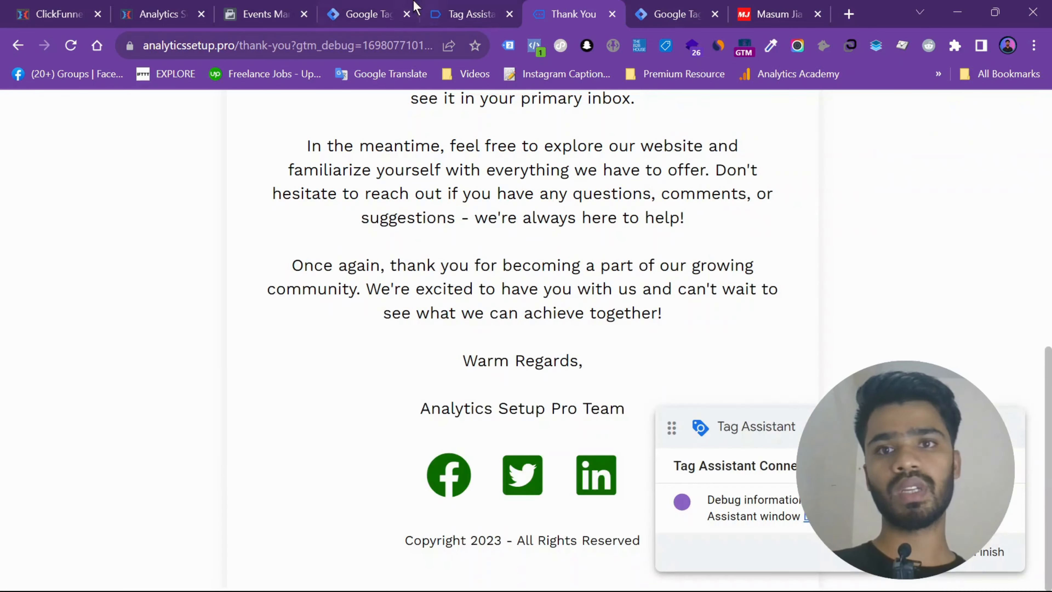